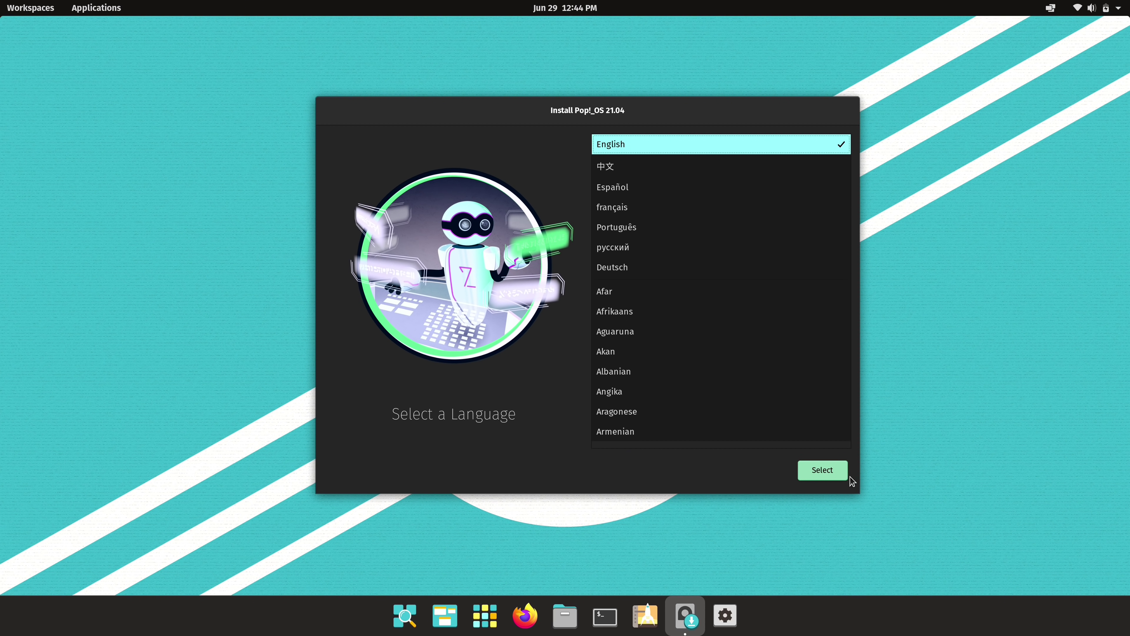
# Choose English (United States) and the default English (US) keyboard layout in the installer, and enter demo mode
pyautogui.click(842, 471)
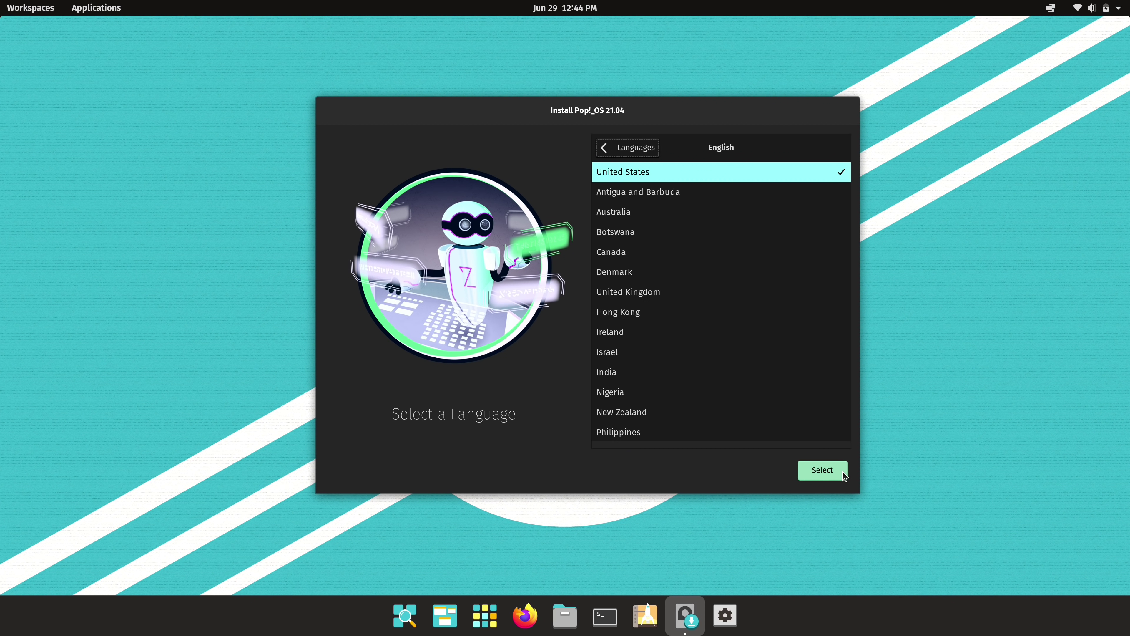
pyautogui.click(842, 471)
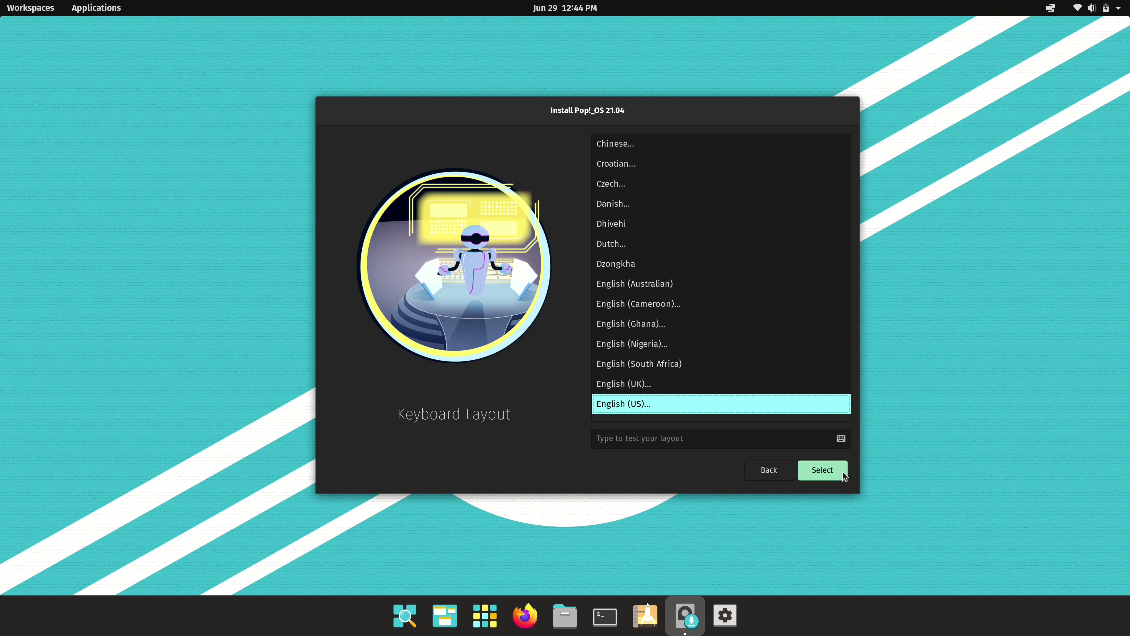
pyautogui.click(843, 471)
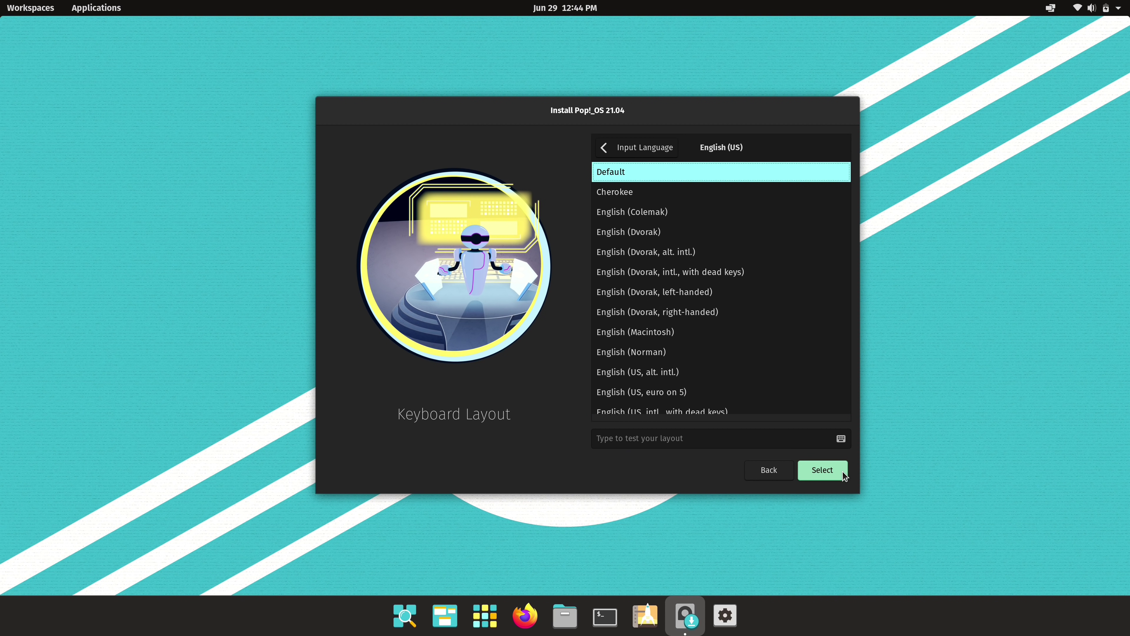
pyautogui.click(842, 471)
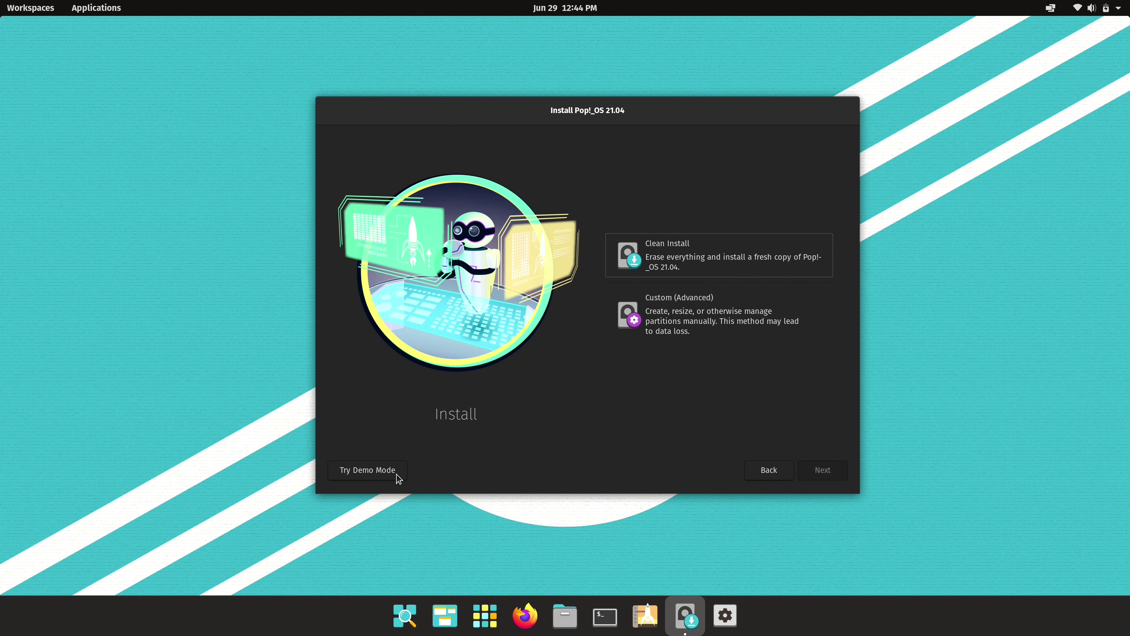
pyautogui.click(367, 478)
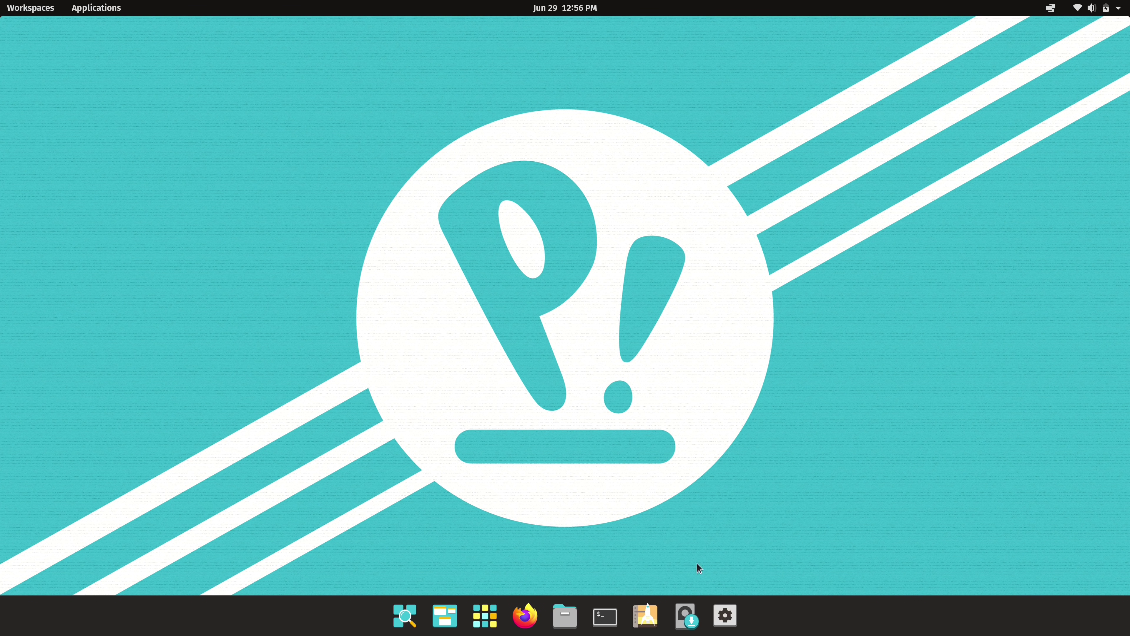
# Launch the Pop!_OS installer again and select English, United States, with the default English (US) keyboard layout
pyautogui.click(685, 614)
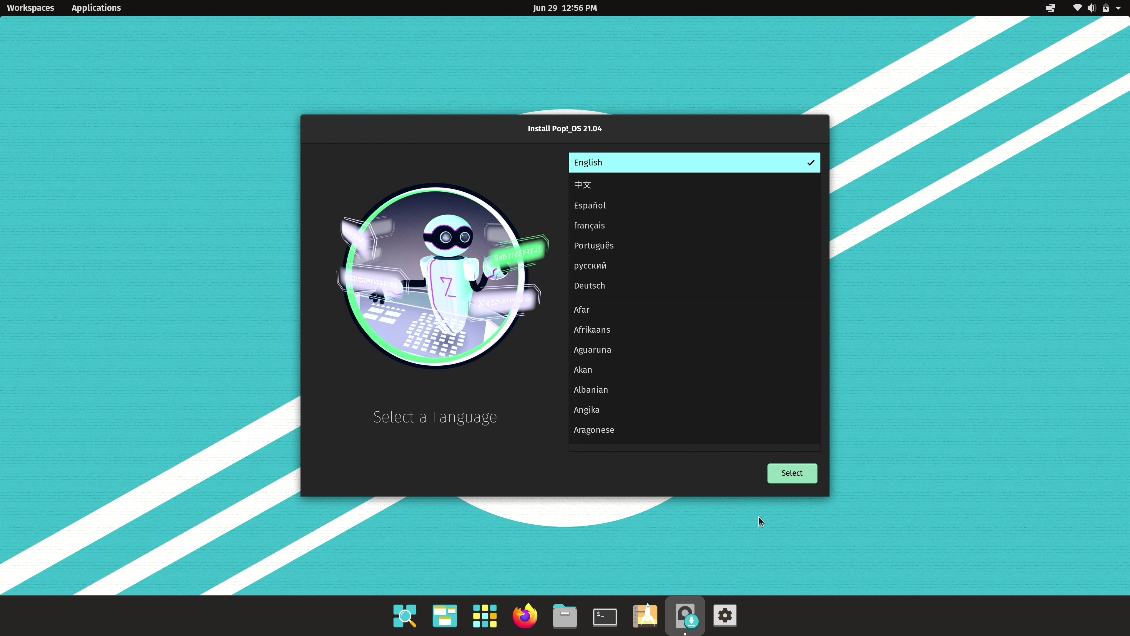
pyautogui.click(789, 477)
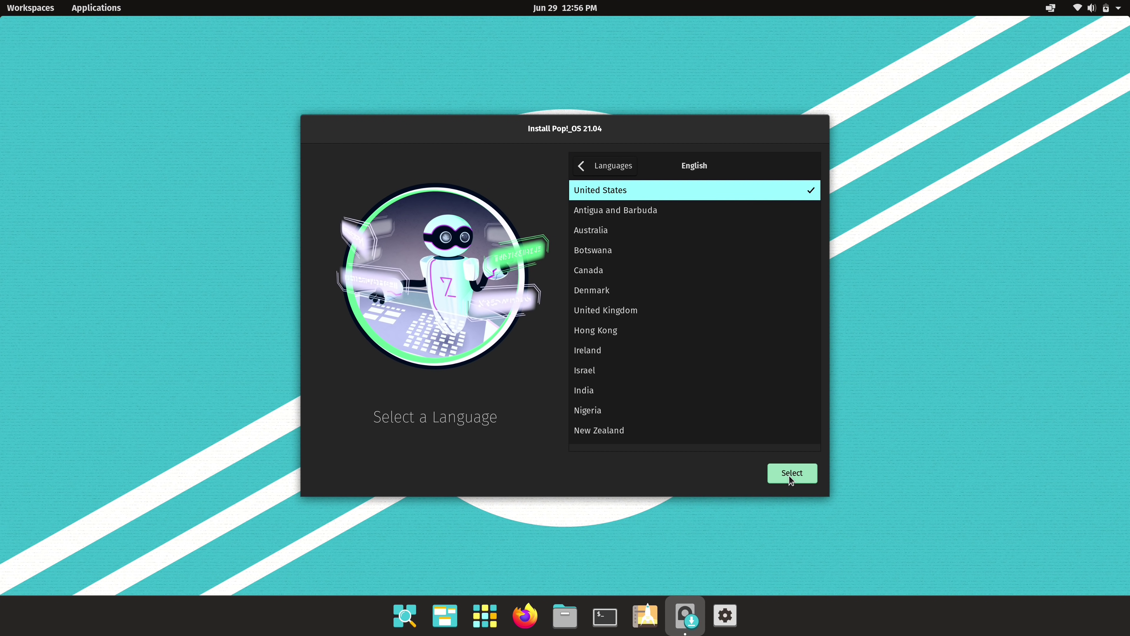
pyautogui.click(789, 475)
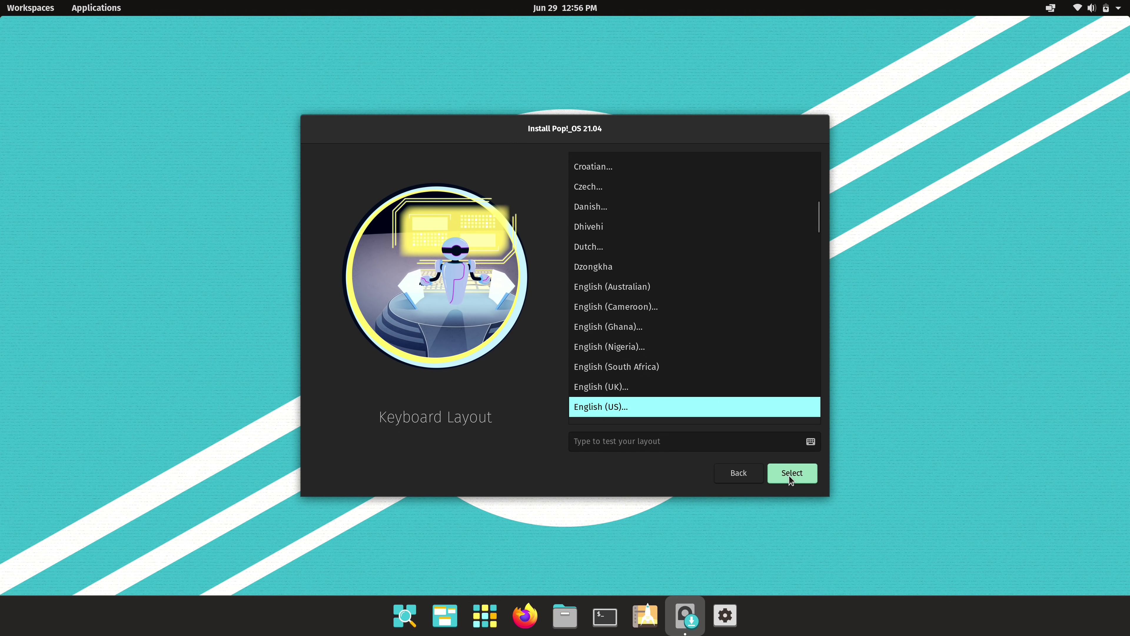
pyautogui.click(788, 476)
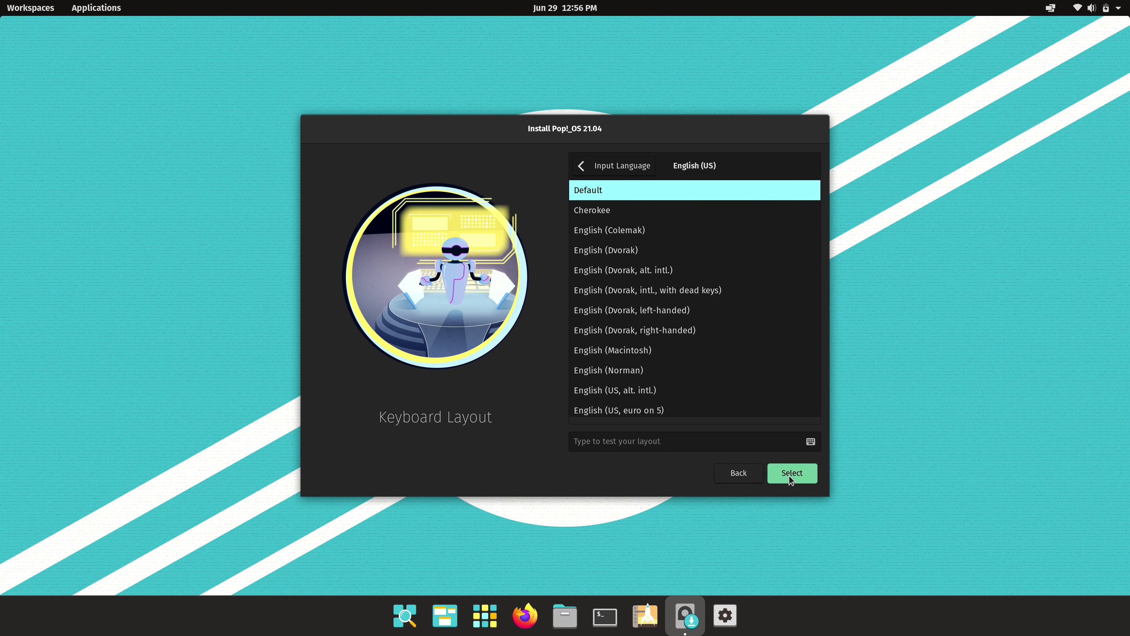
pyautogui.click(789, 475)
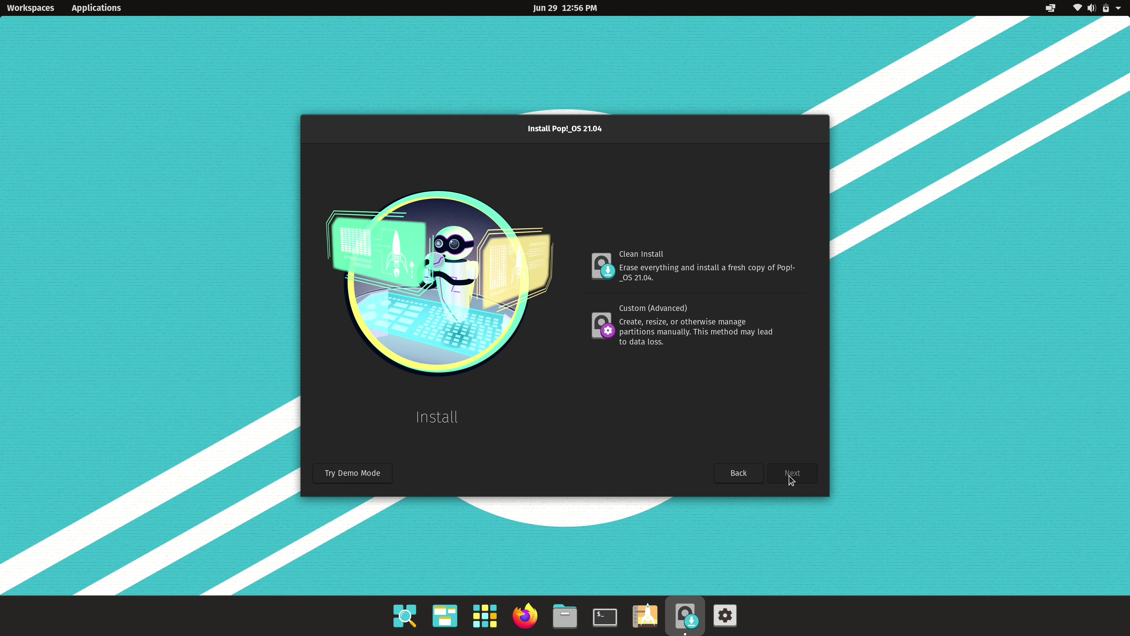
# Choose a clean install onto the SAMSUNG /dev/nvme0n1 drive and confirm erasing it
pyautogui.click(655, 271)
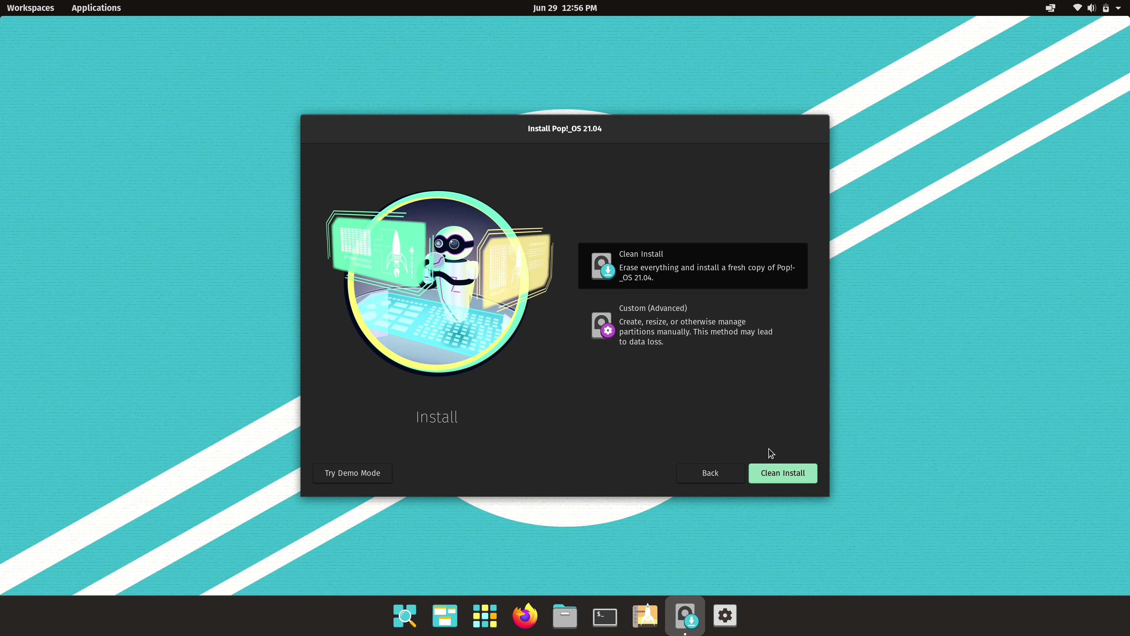
pyautogui.click(774, 477)
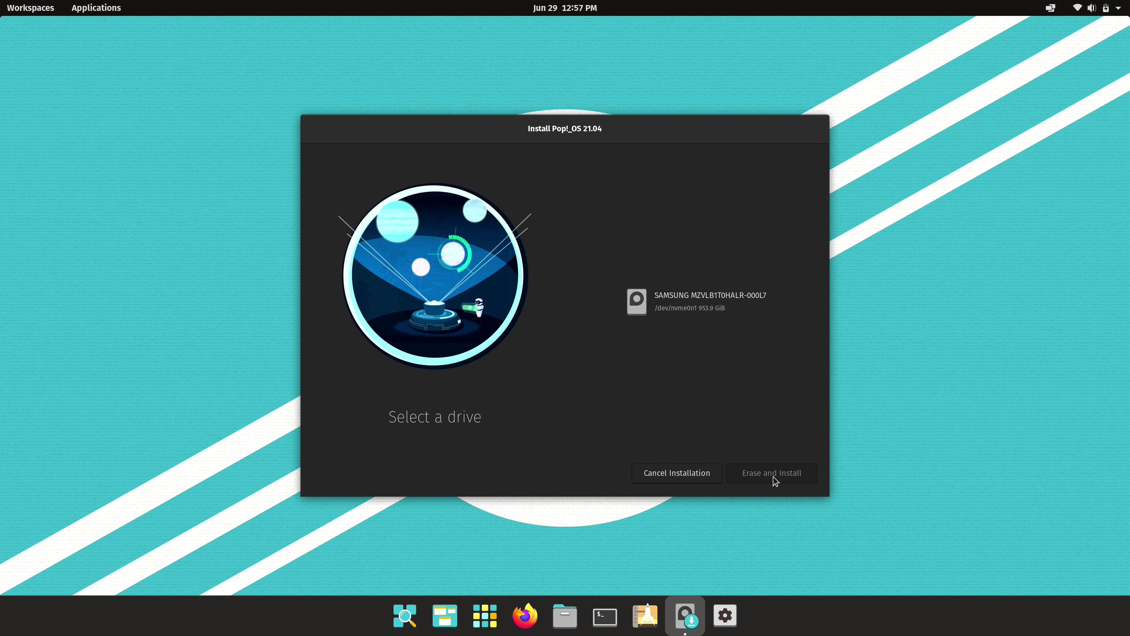
pyautogui.click(694, 295)
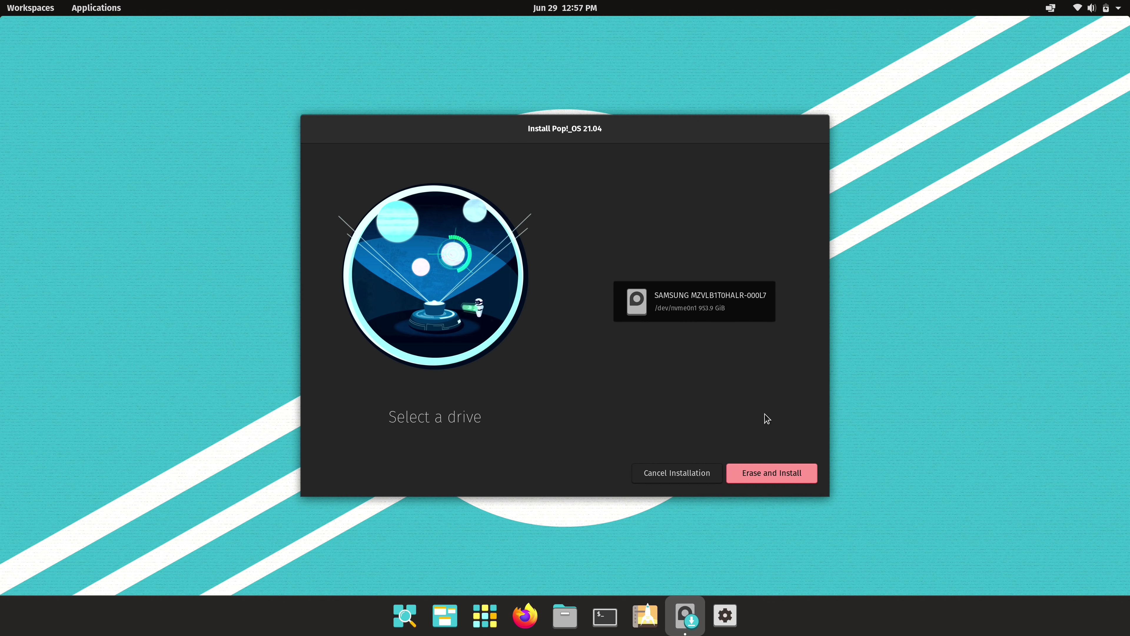
pyautogui.click(777, 481)
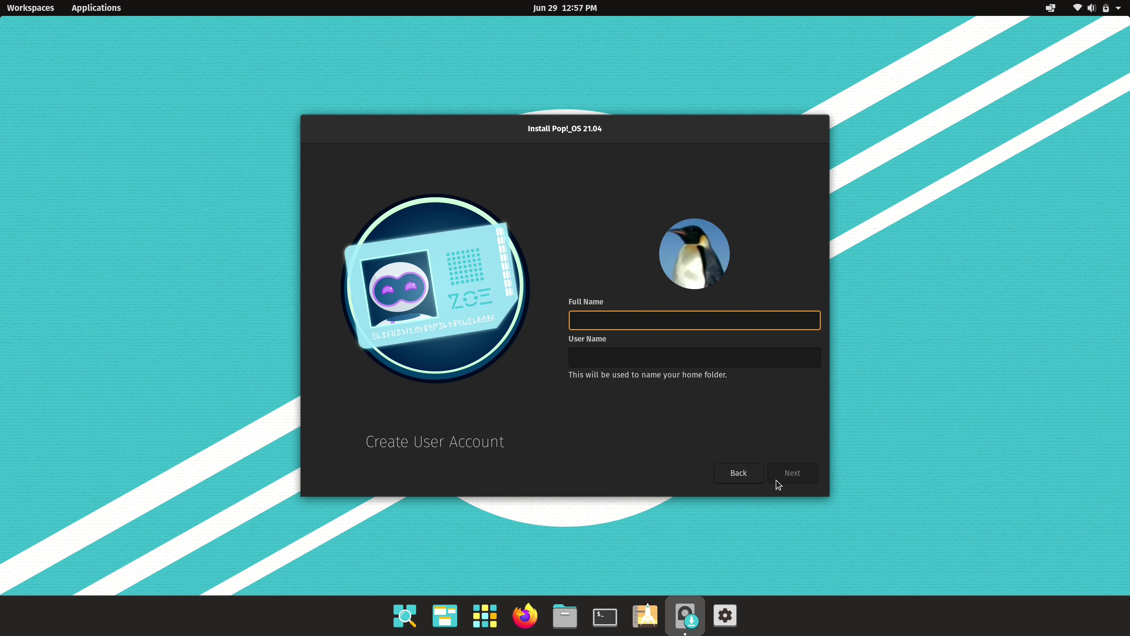
# Set up the user account by entering the full name, the user name and the account password
pyautogui.write('Jay ')
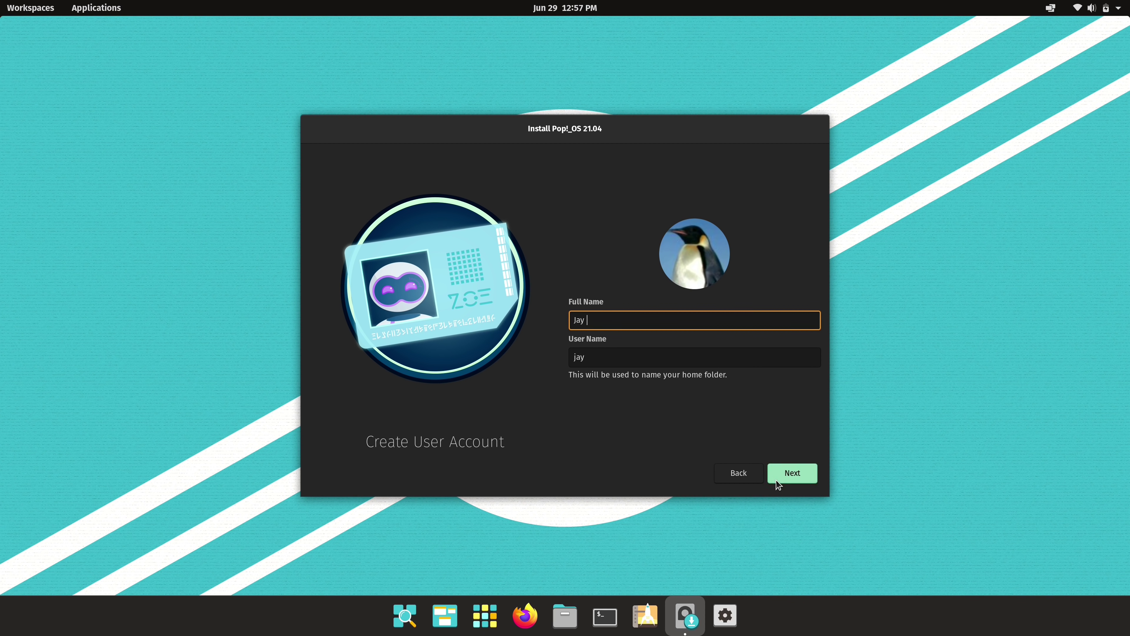
pyautogui.write('LaCroix')
pyautogui.press('Tab')
pyautogui.write('jay')
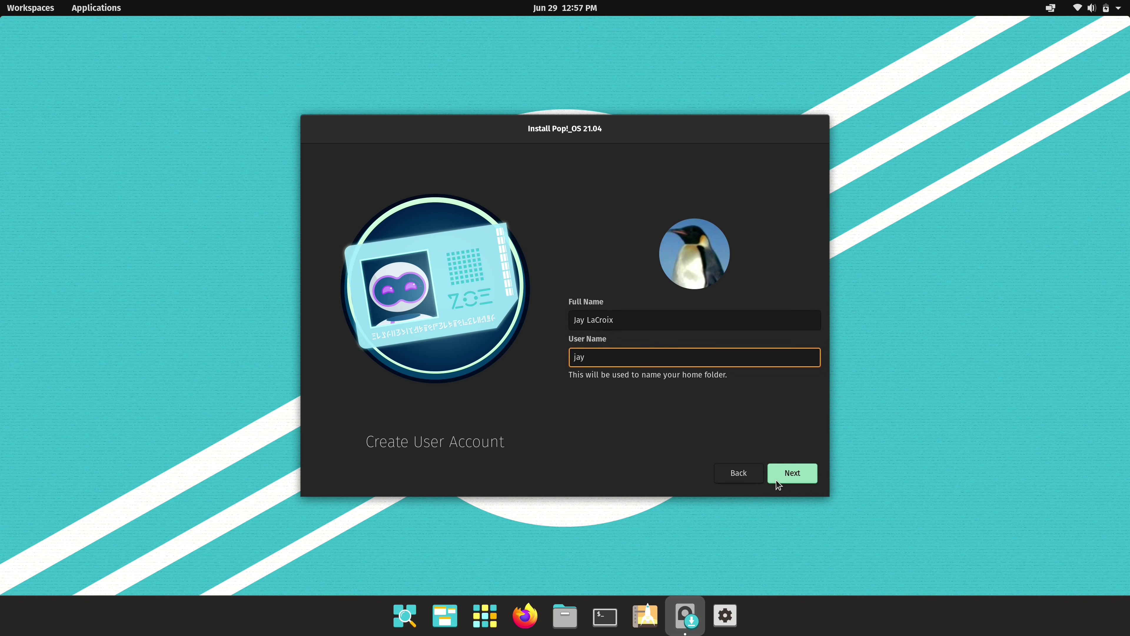
pyautogui.click(778, 481)
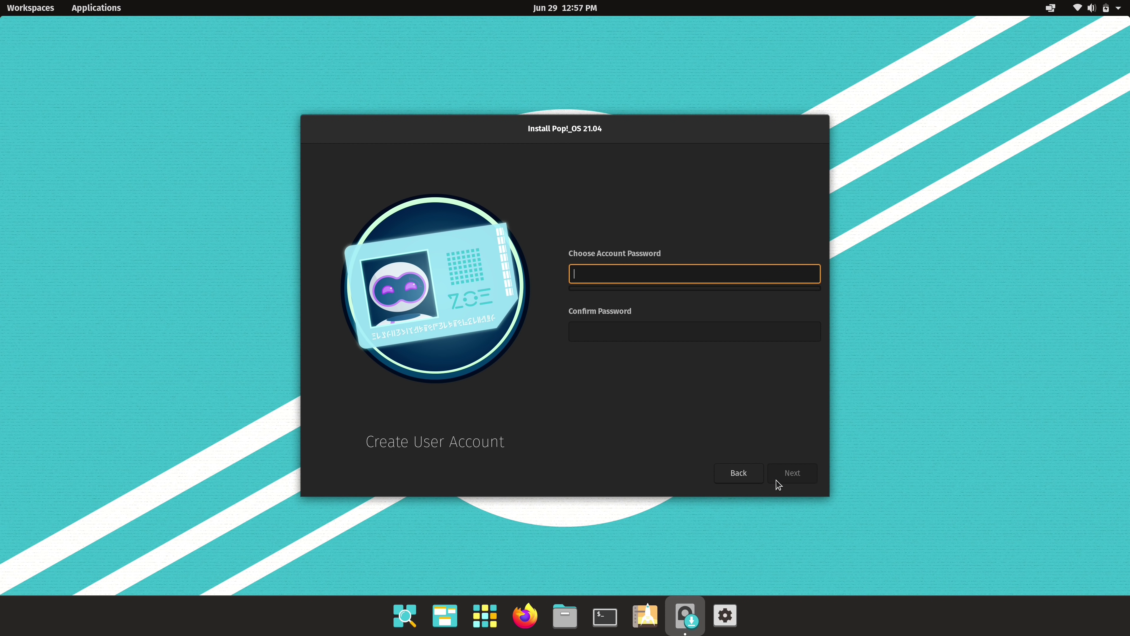
pyautogui.write('********')
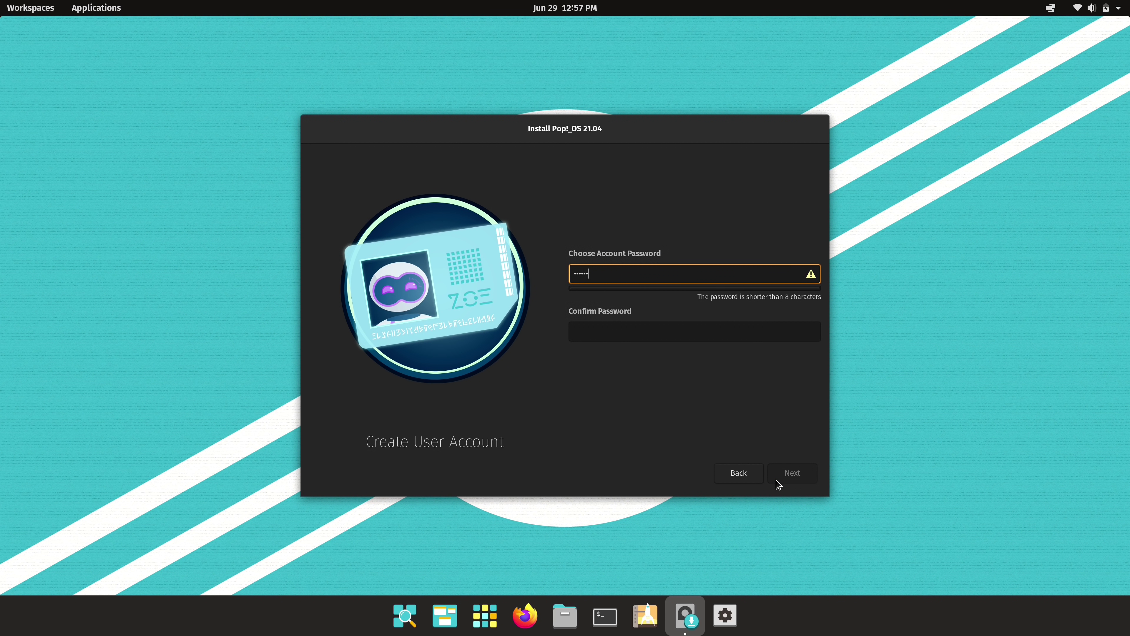
pyautogui.write('**')
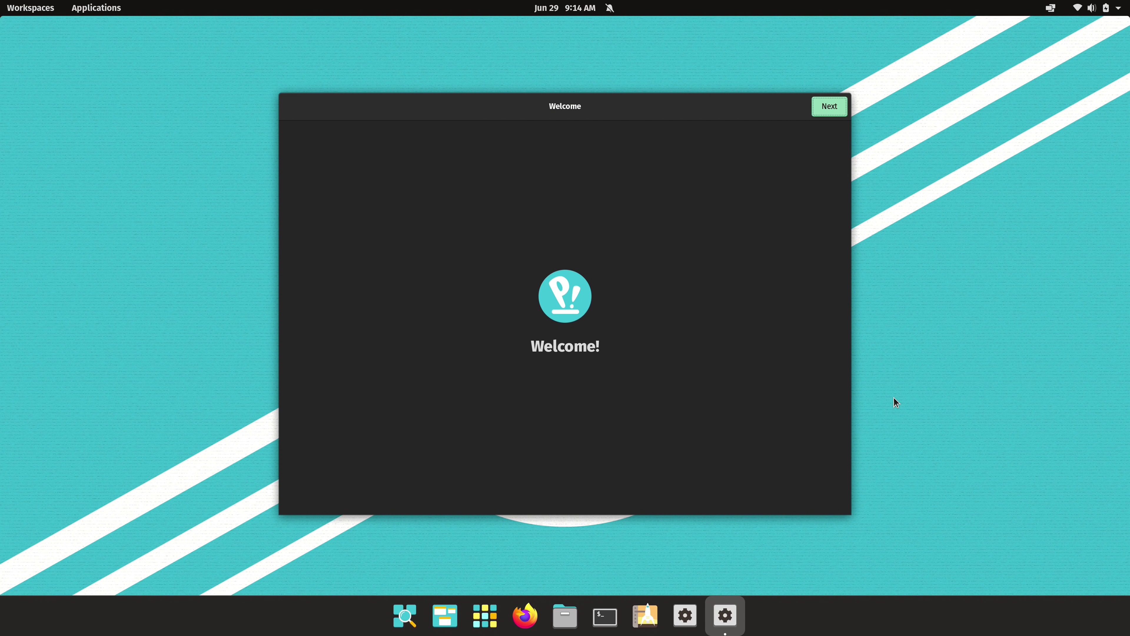
# Accept the English (US) keyboard layout, and try each dock layout before continuing with Dock extends to edges
pyautogui.click(840, 109)
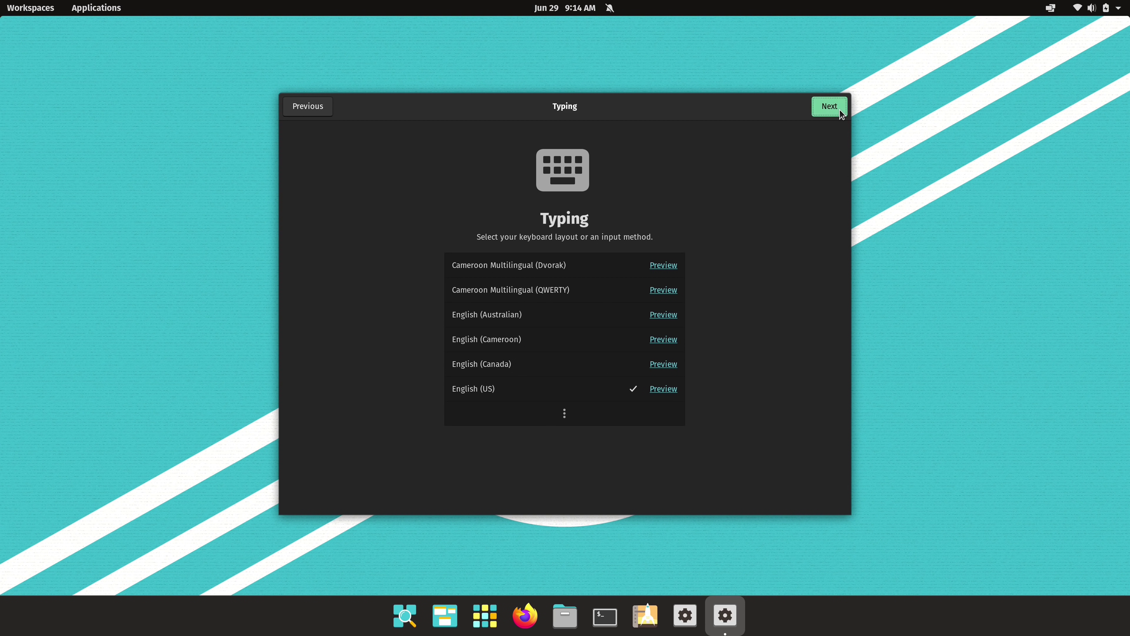
pyautogui.click(840, 109)
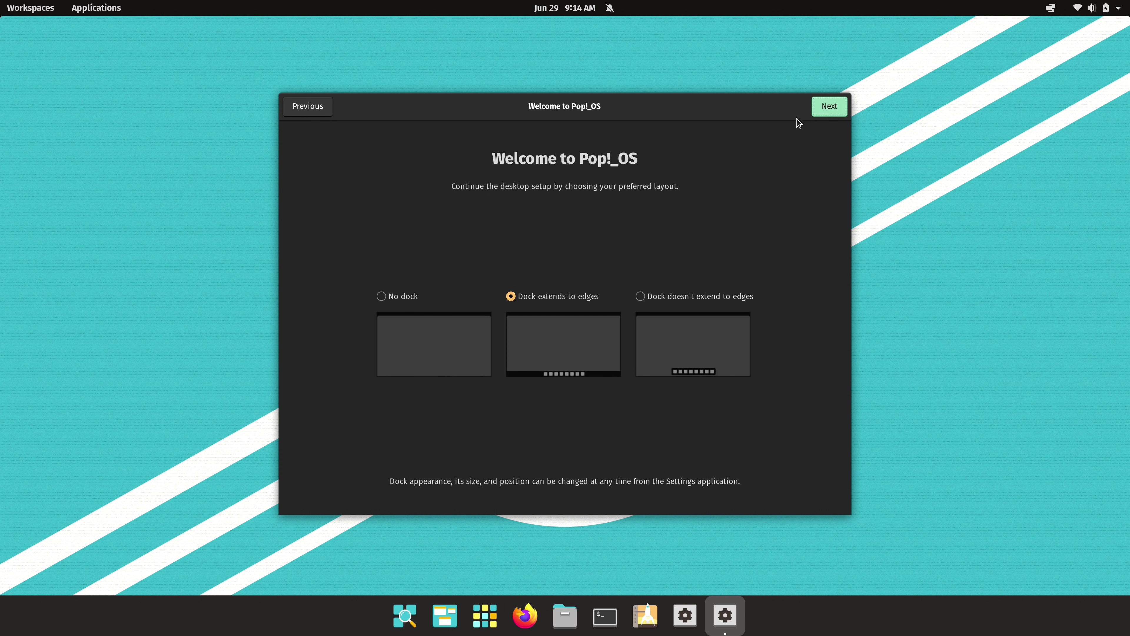
pyautogui.click(403, 297)
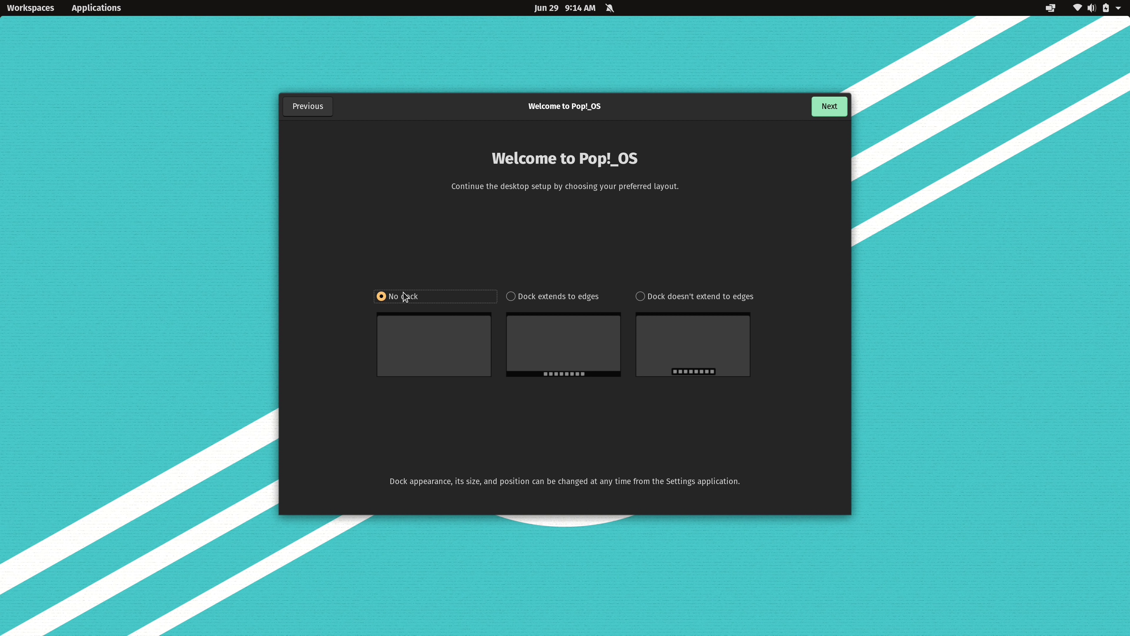
pyautogui.click(525, 304)
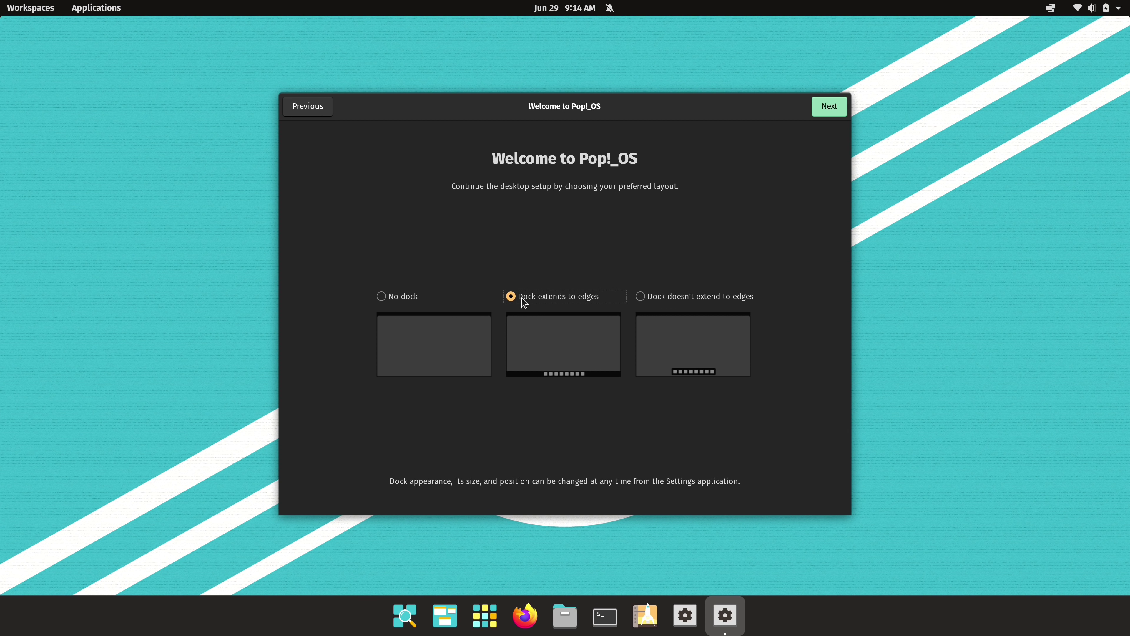
pyautogui.click(657, 303)
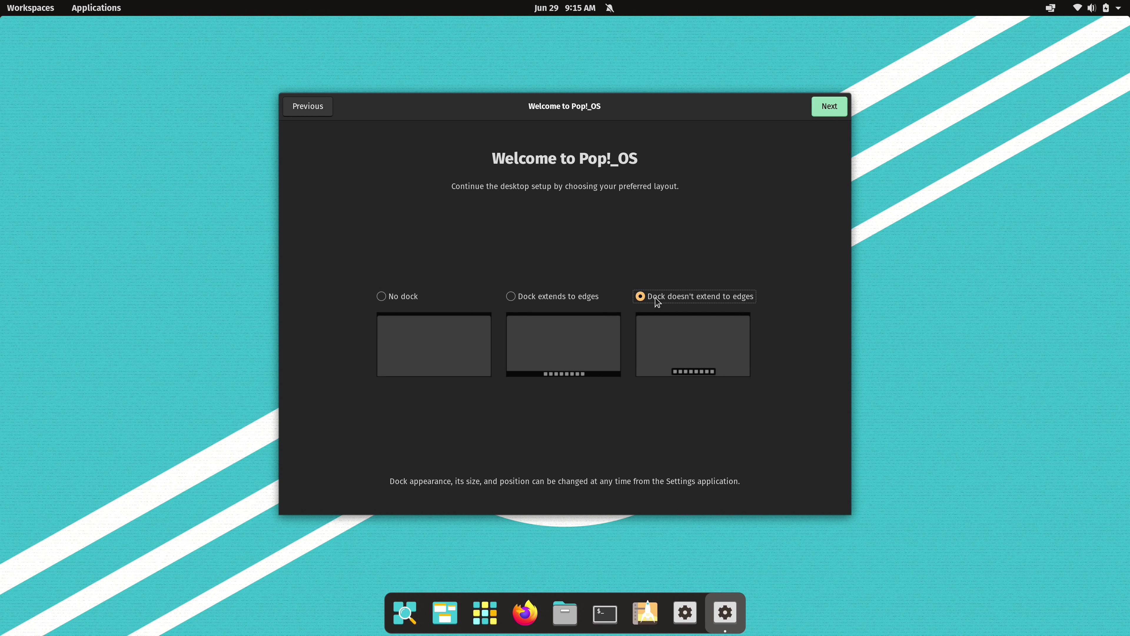
pyautogui.click(576, 302)
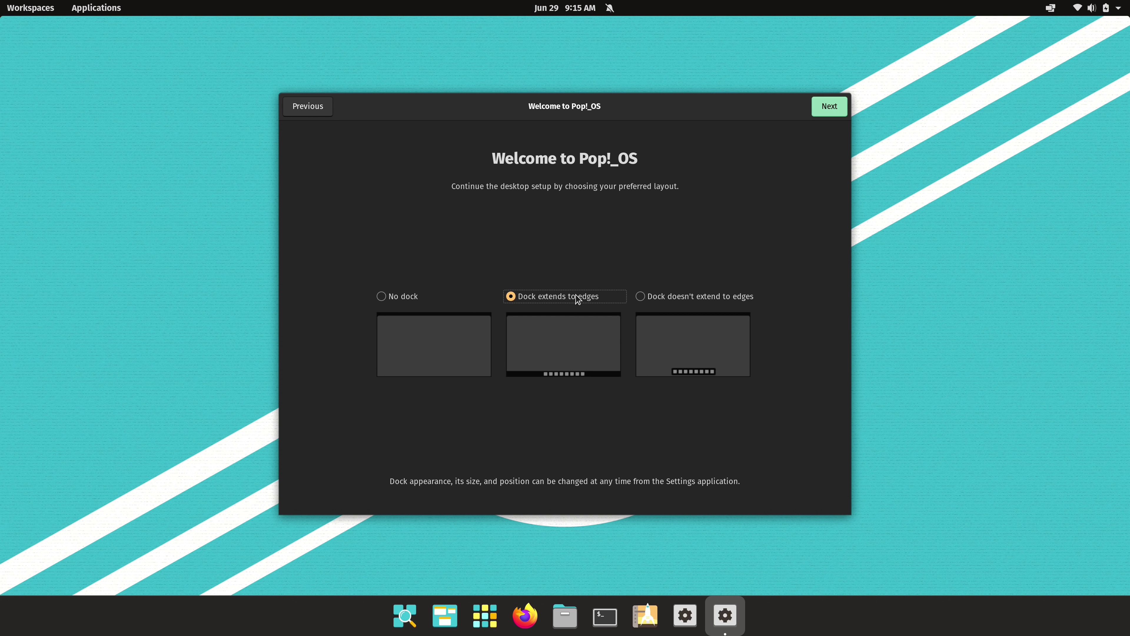
pyautogui.click(837, 111)
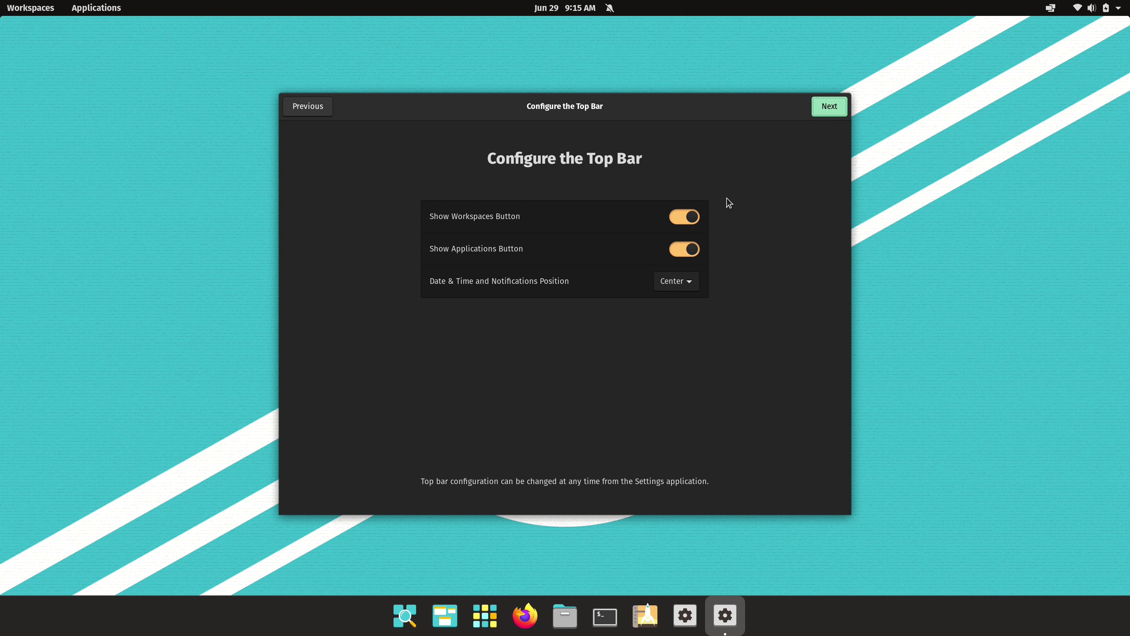
# Try hiding the Workspaces button and the Applications button in the top bar, turning each back on
pyautogui.click(687, 220)
pyautogui.click(687, 220)
pyautogui.click(693, 252)
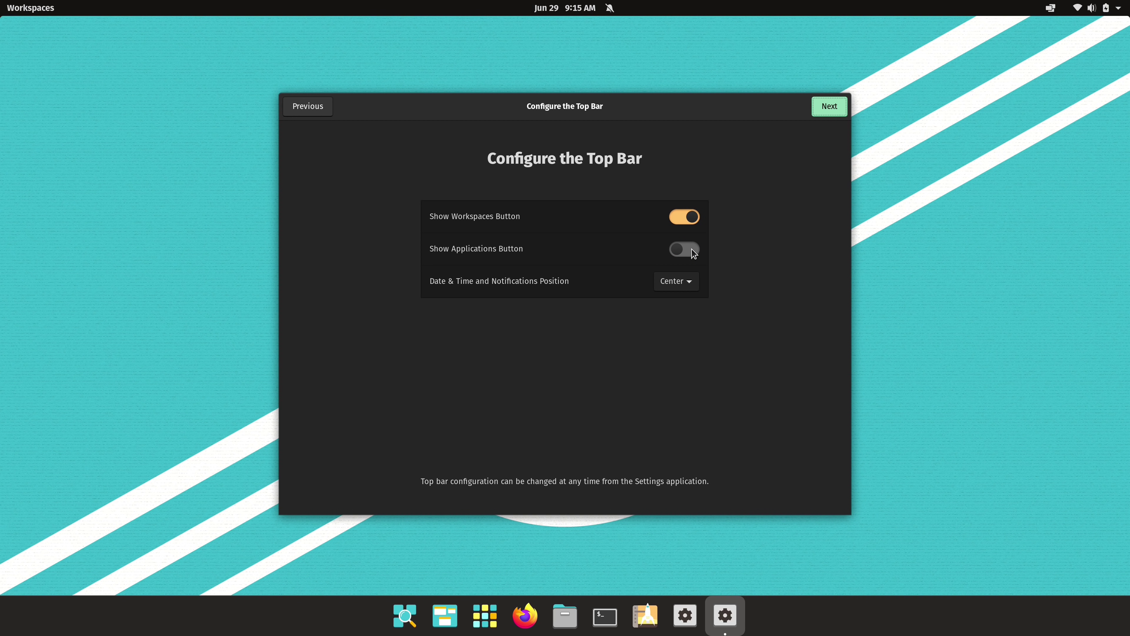
pyautogui.click(692, 251)
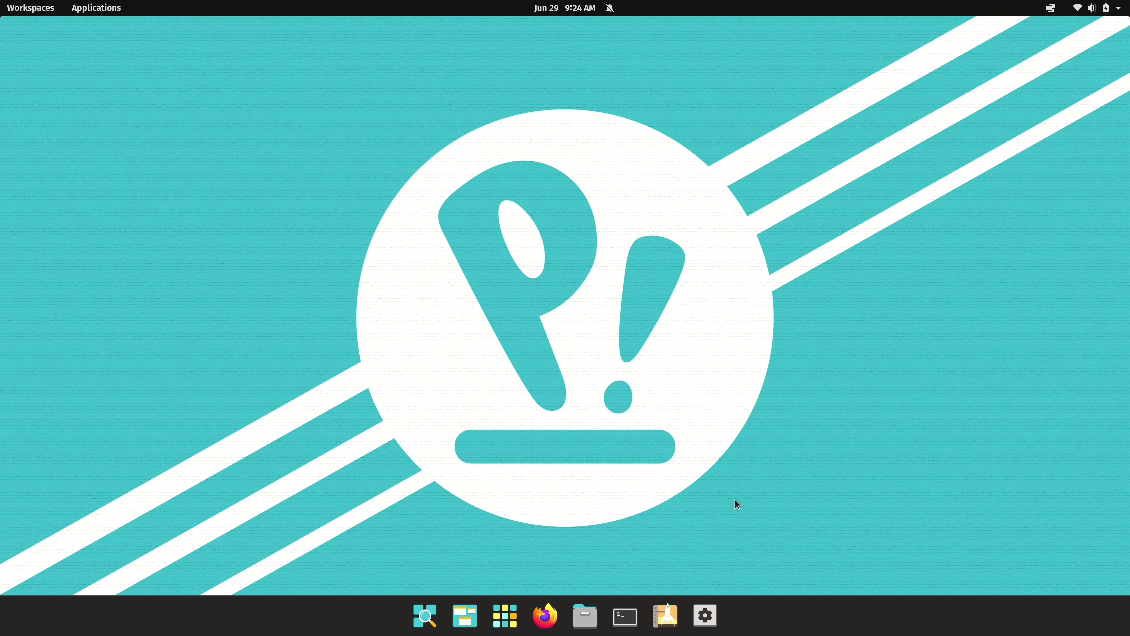
# Install the deb version of Steam from the app store, authenticating with the account password
pyautogui.click(666, 614)
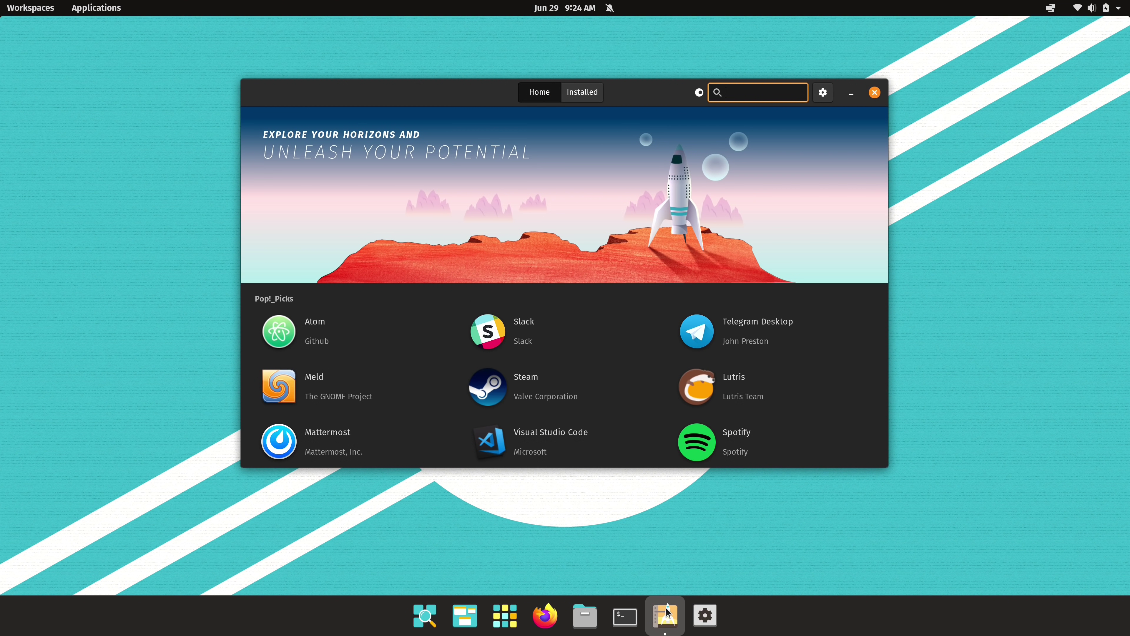
pyautogui.click(537, 392)
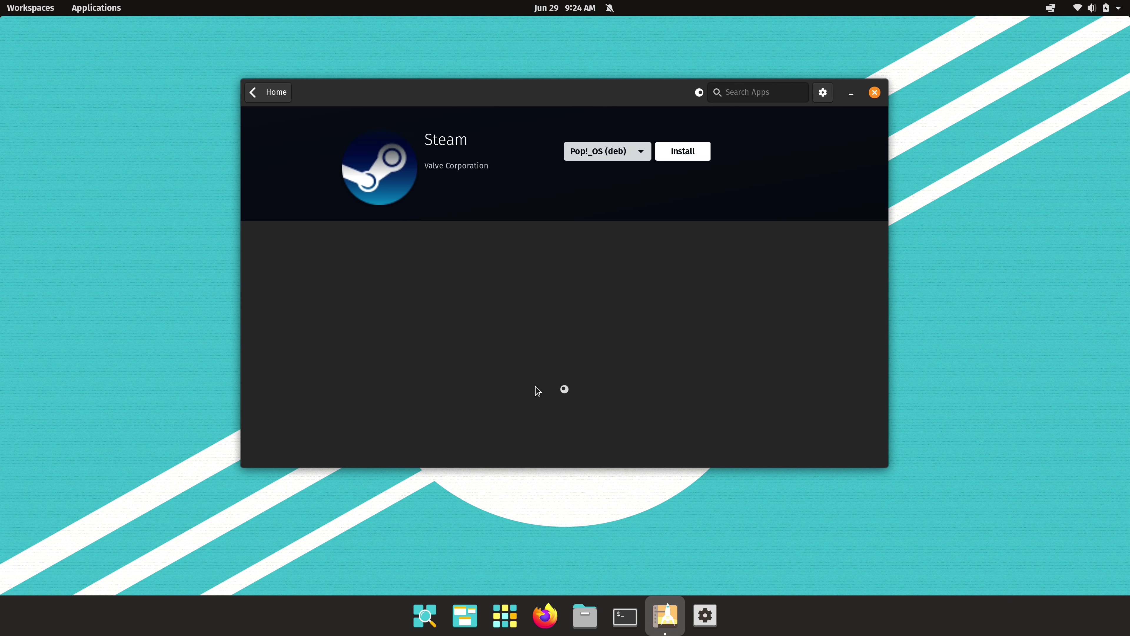
pyautogui.click(701, 152)
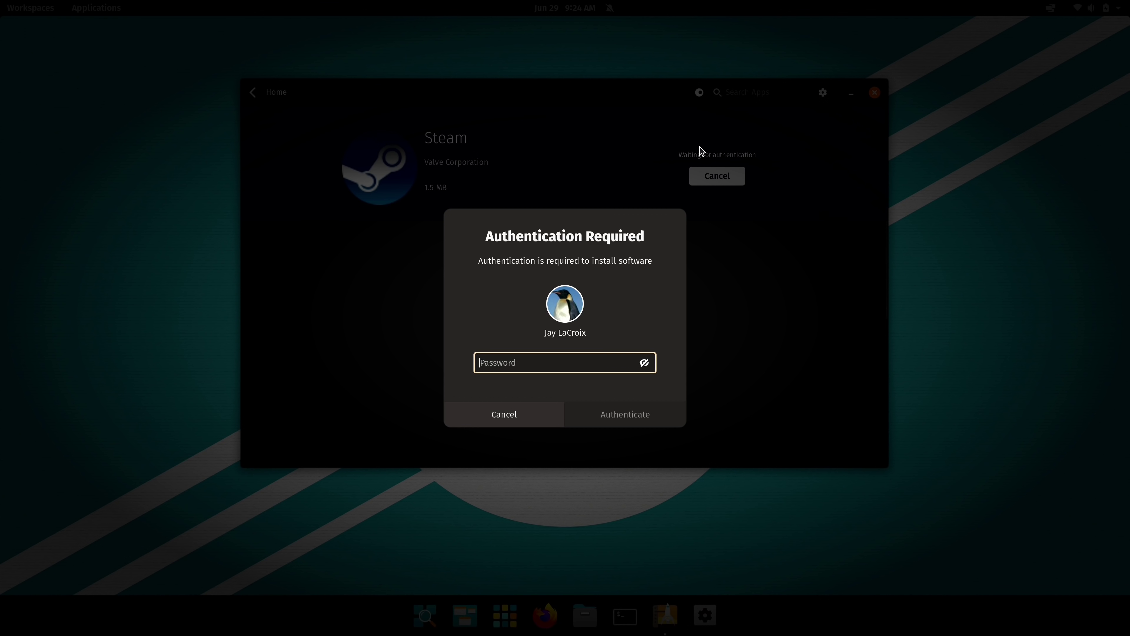
pyautogui.write('*******')
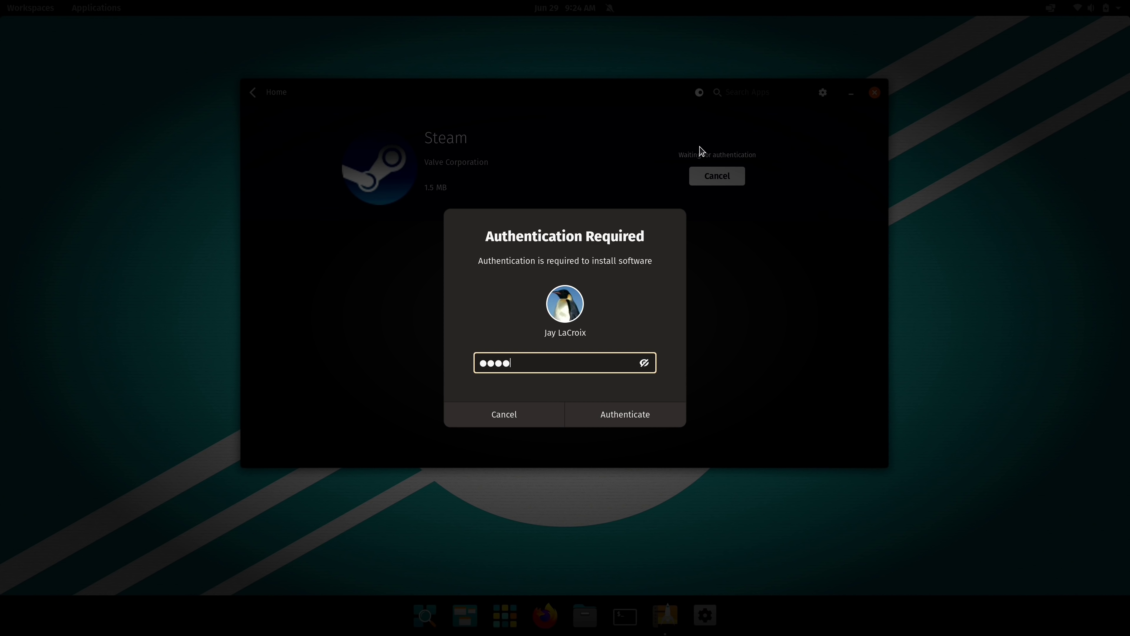
pyautogui.write('*****')
pyautogui.press('Return')
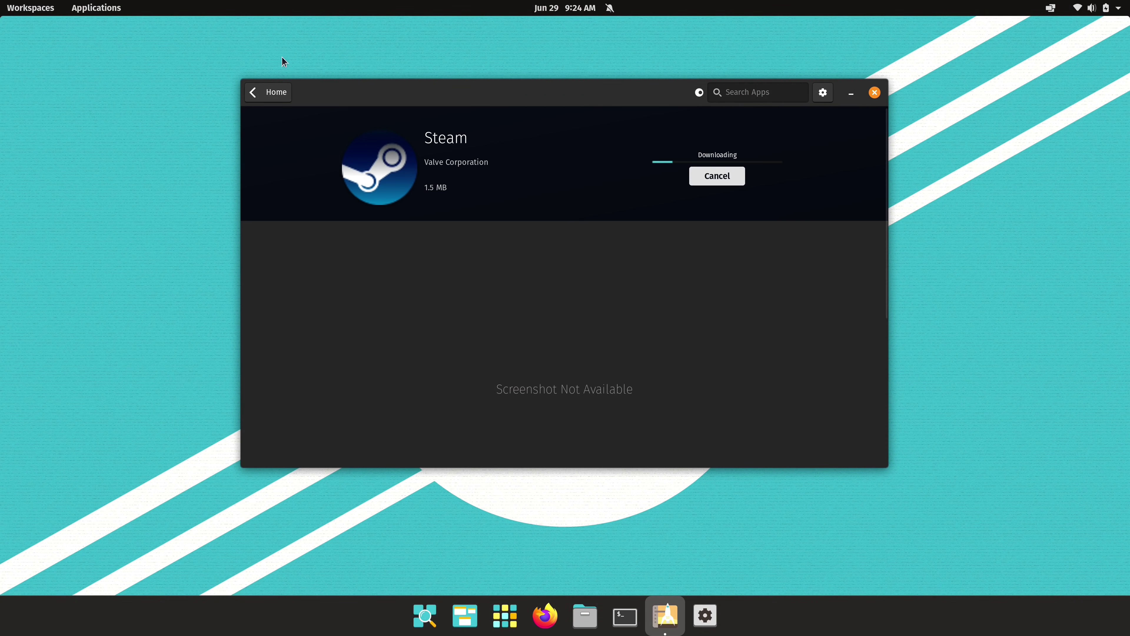
# Open the workspaces overview and switch to the empty second workspace
pyautogui.click(26, 10)
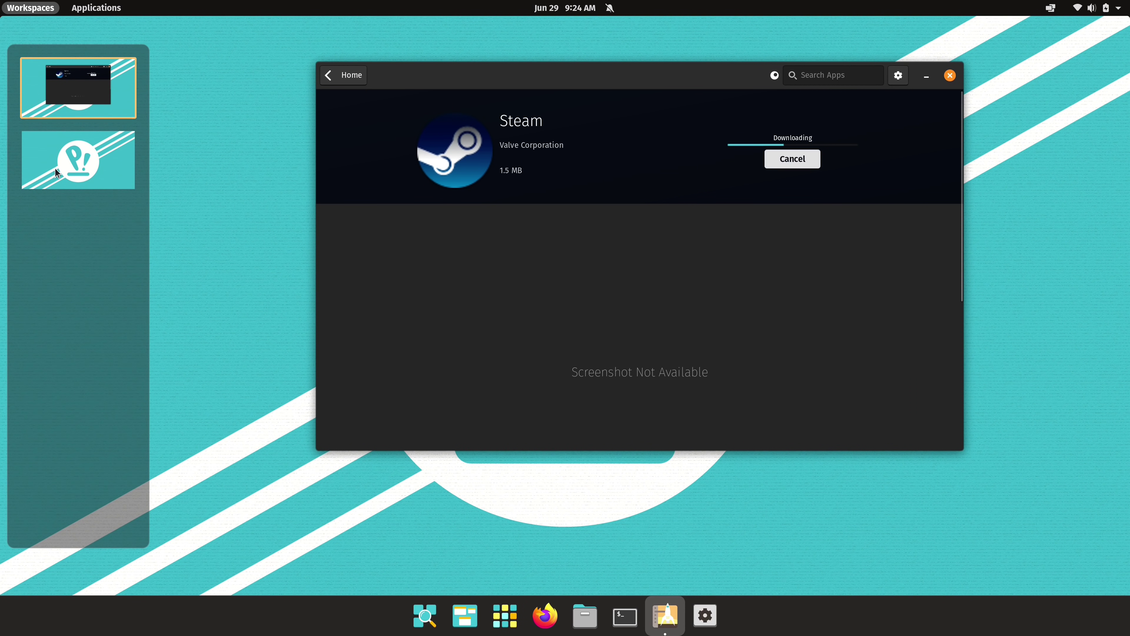
pyautogui.click(55, 168)
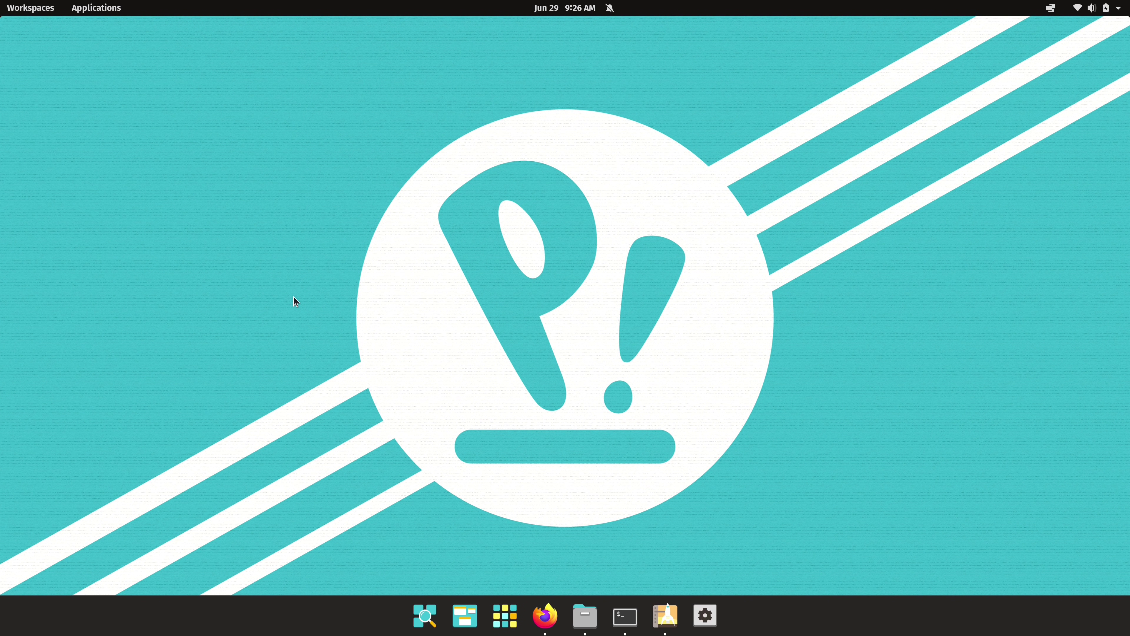
# Open Settings through the launcher and review the system details on the About page
pyautogui.press('super')
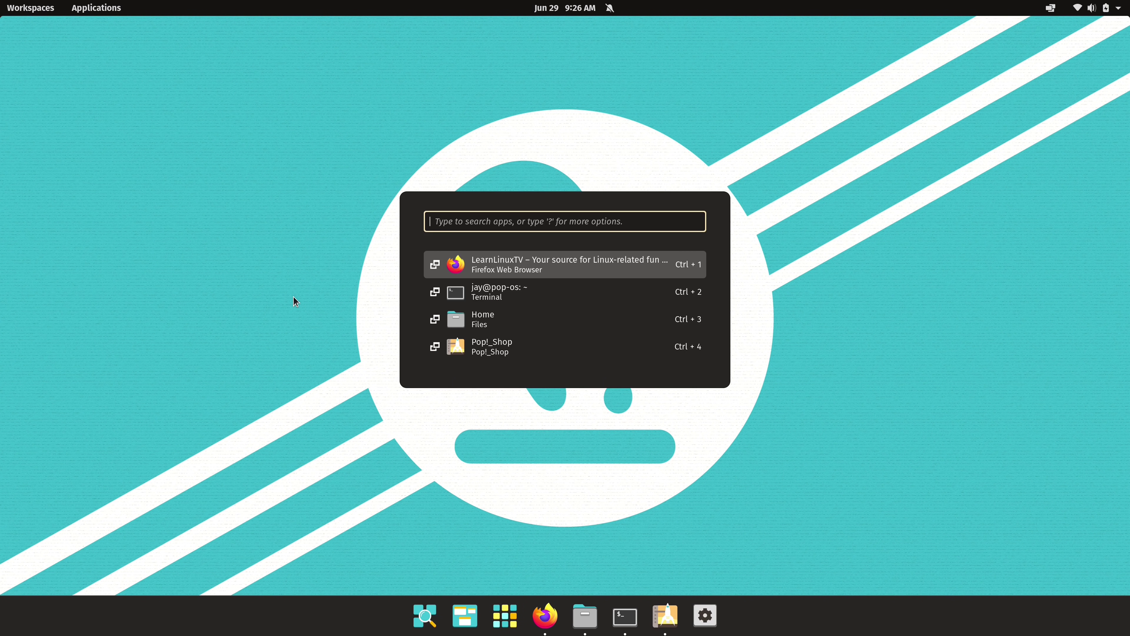
pyautogui.write('sett')
pyautogui.press('Return')
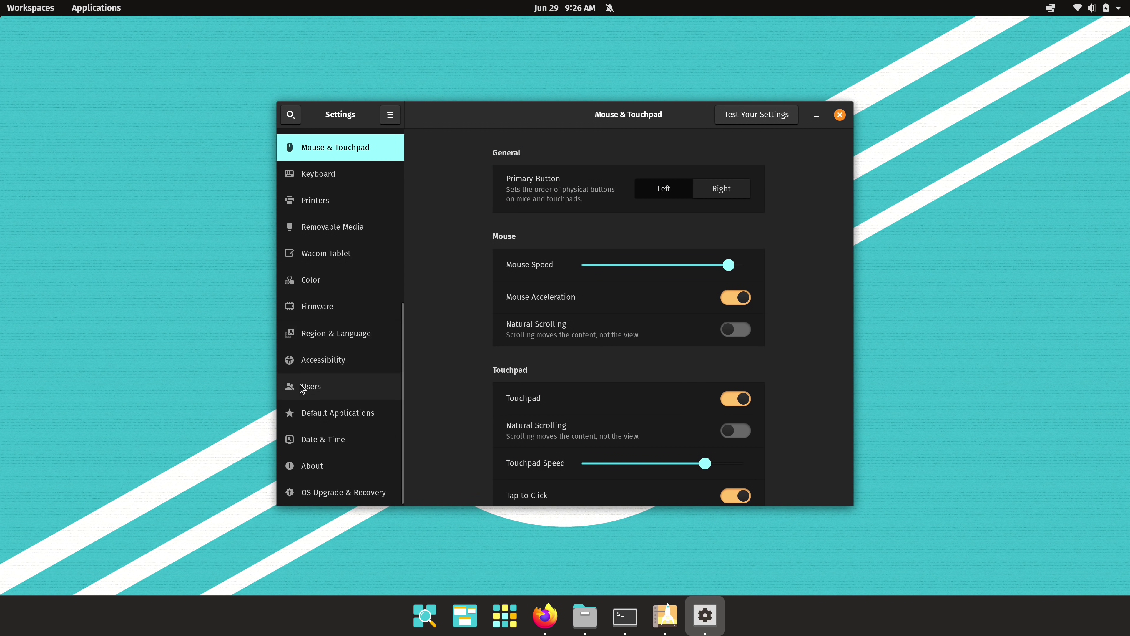
pyautogui.click(321, 465)
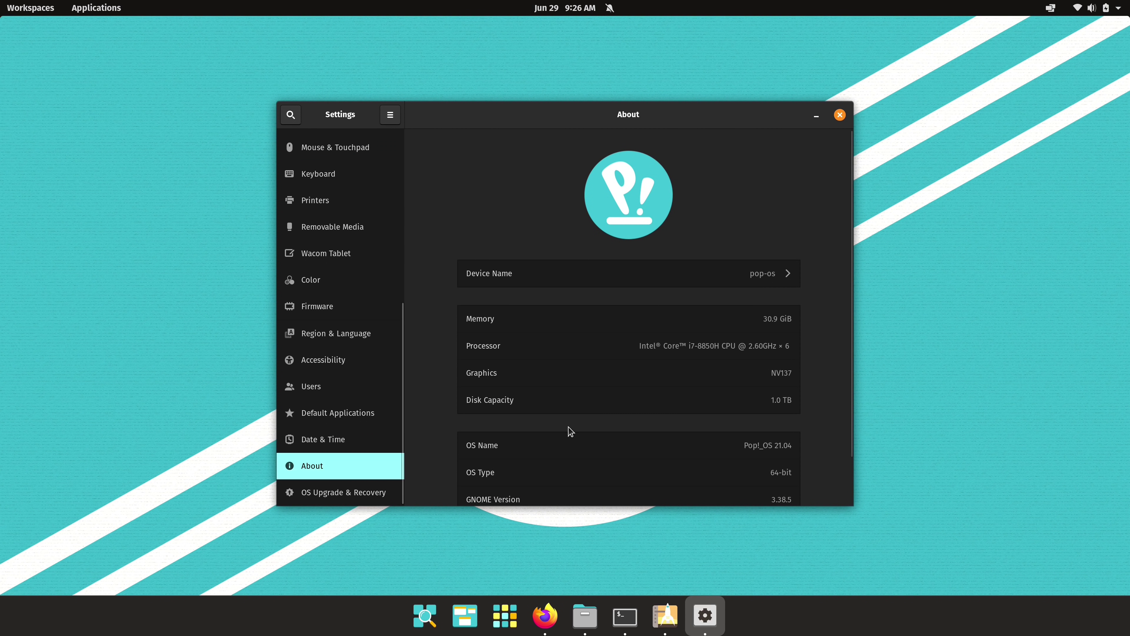
pyautogui.scroll(-3, 820, 437)
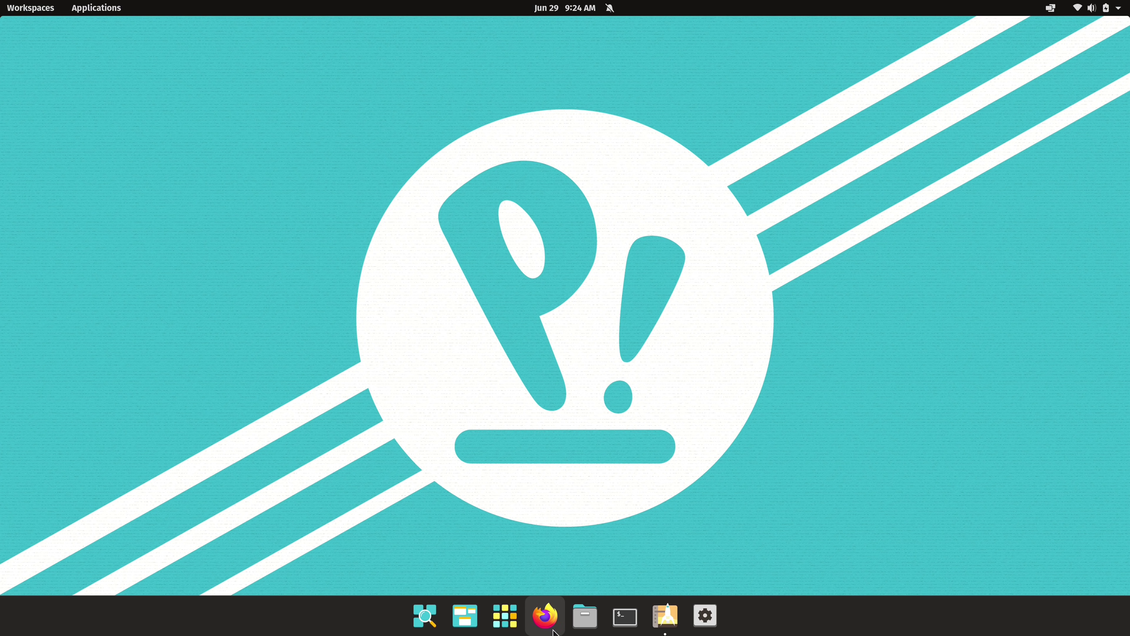
# Open the home folder in Files, move its window toward the desktop's centre, and preview the launcher and the workspaces overview
pyautogui.click(575, 617)
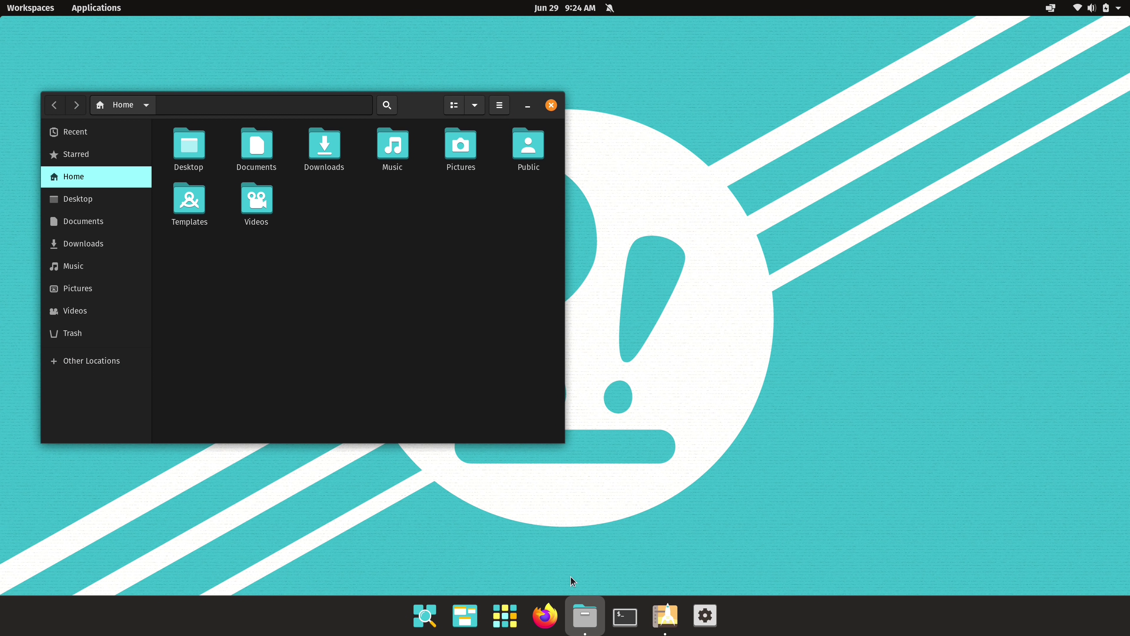
pyautogui.moveTo(425, 114); pyautogui.dragTo(805, 203)
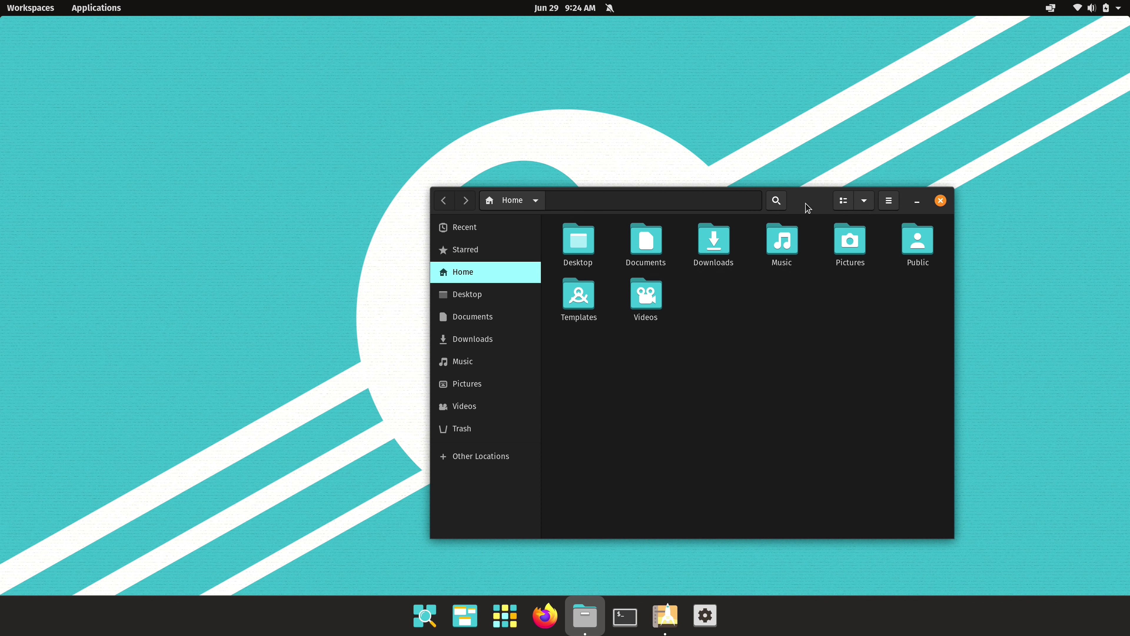
pyautogui.click(424, 615)
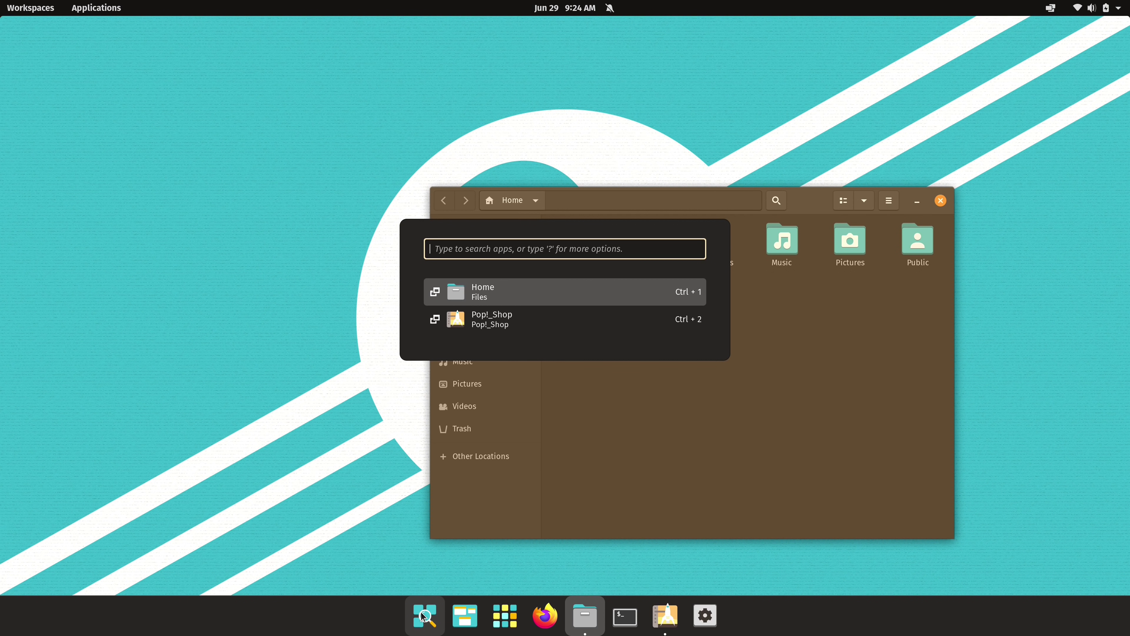
pyautogui.click(464, 620)
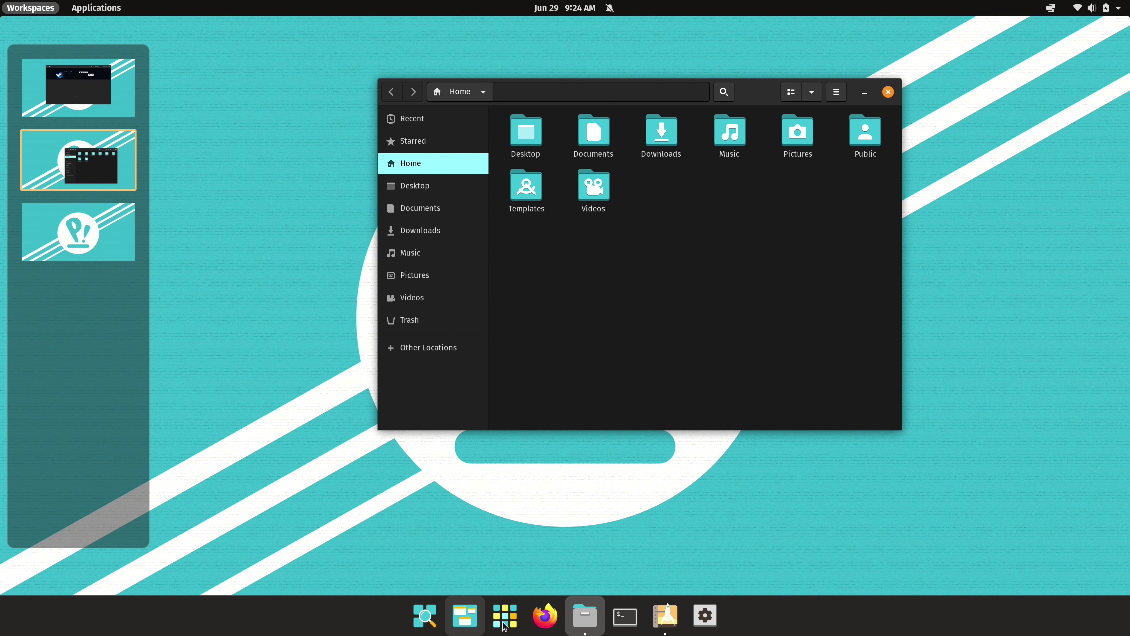
# Open Terminal, and start Firefox by searching for it in the launcher
pyautogui.click(632, 624)
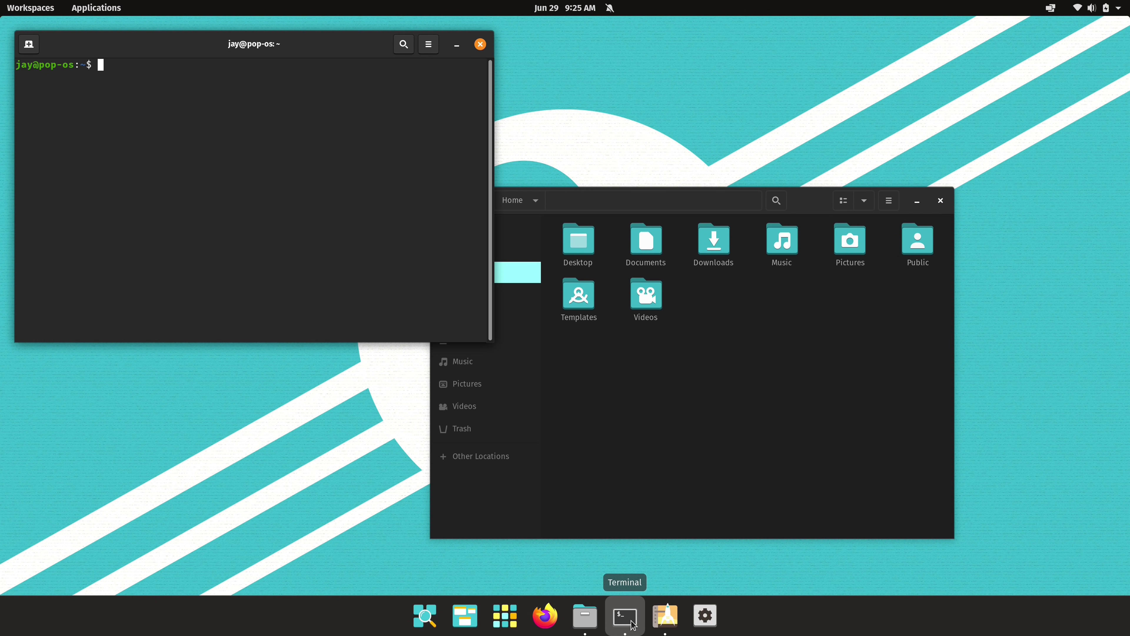
pyautogui.press('super')
pyautogui.write('firefo')
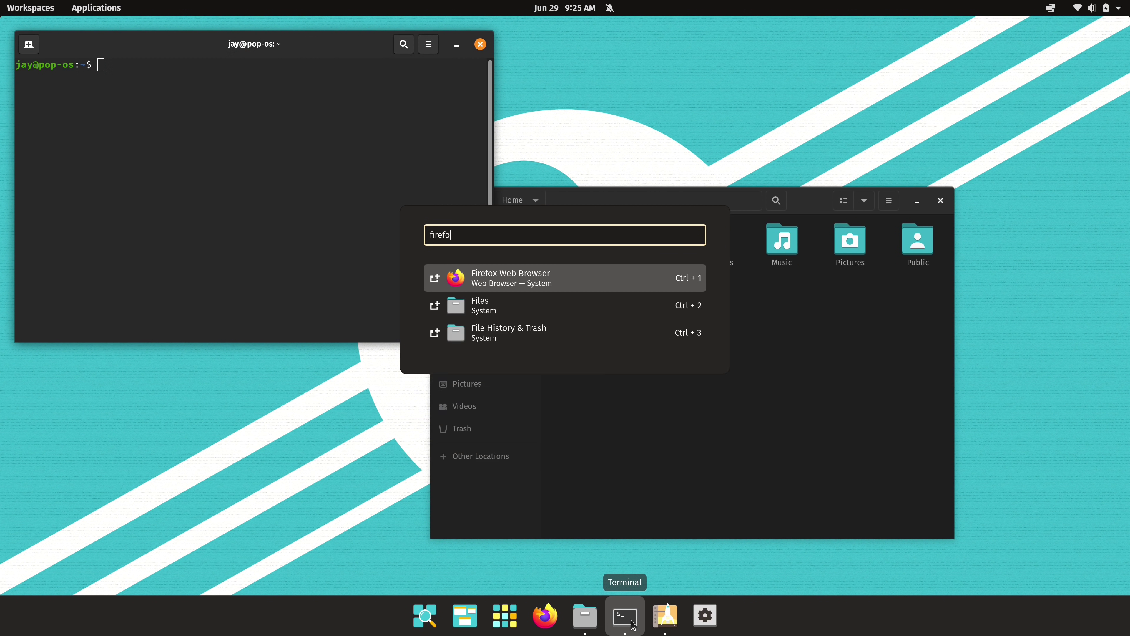
pyautogui.press('Return')
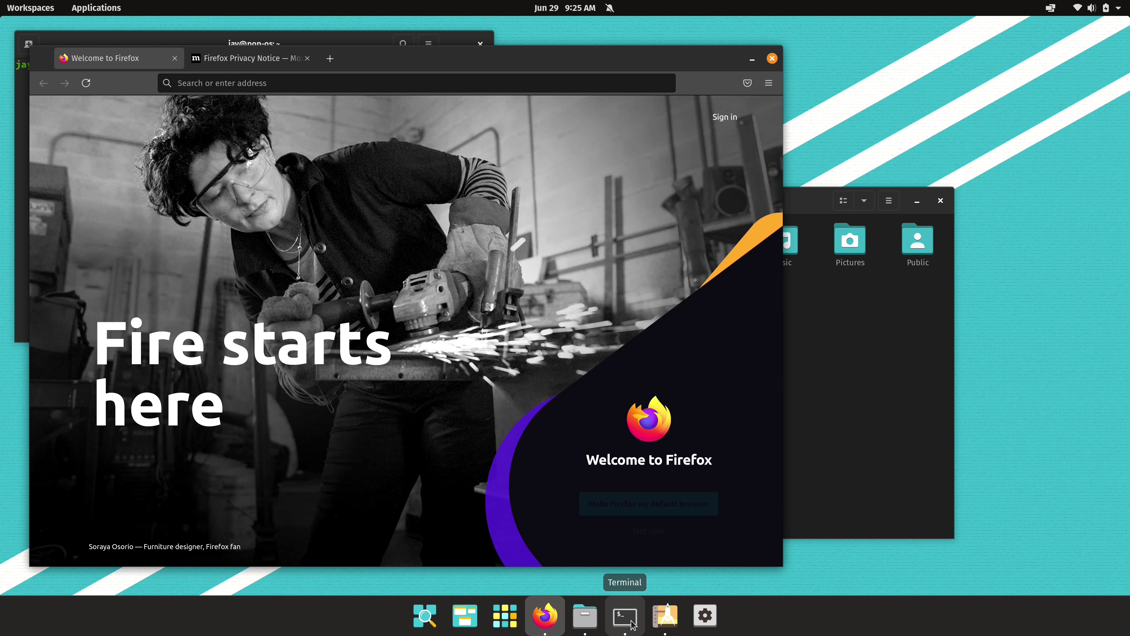
# Close the Welcome to Firefox tab, load learnlinux.tv in the remaining tab, and look through its blog page
pyautogui.click(175, 60)
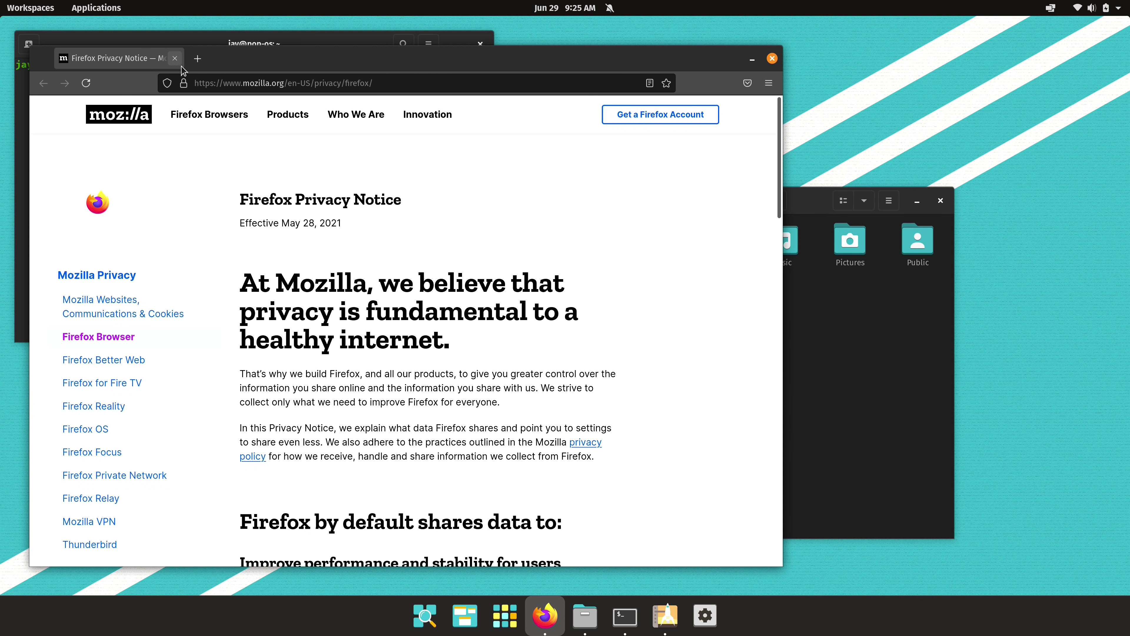
pyautogui.click(202, 85)
pyautogui.write('l')
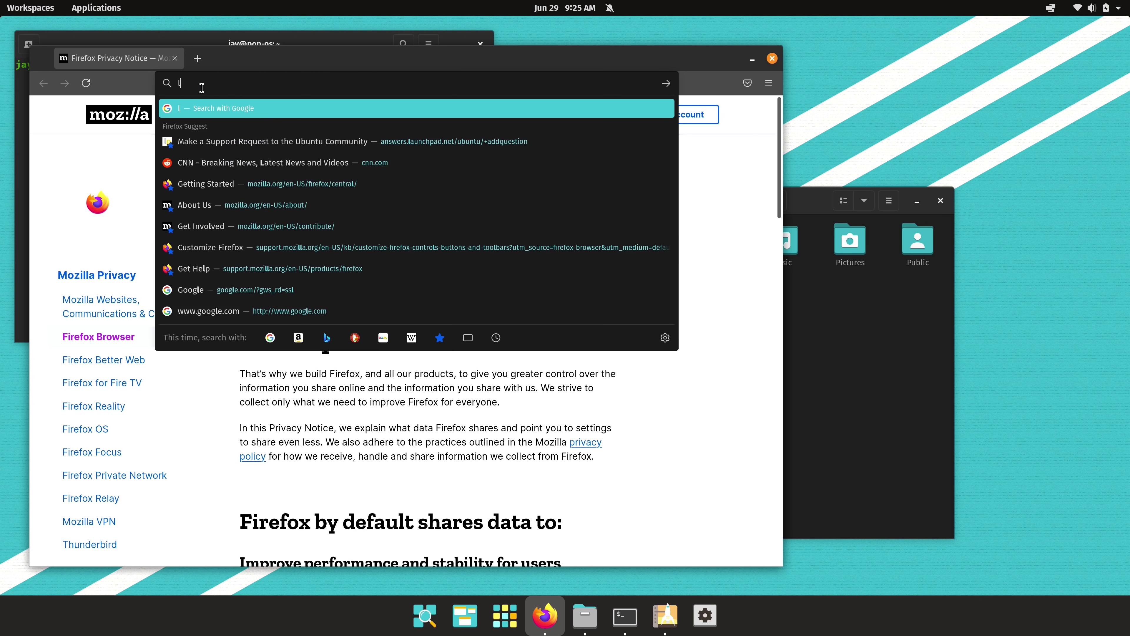
pyautogui.write('earnlinux.tv')
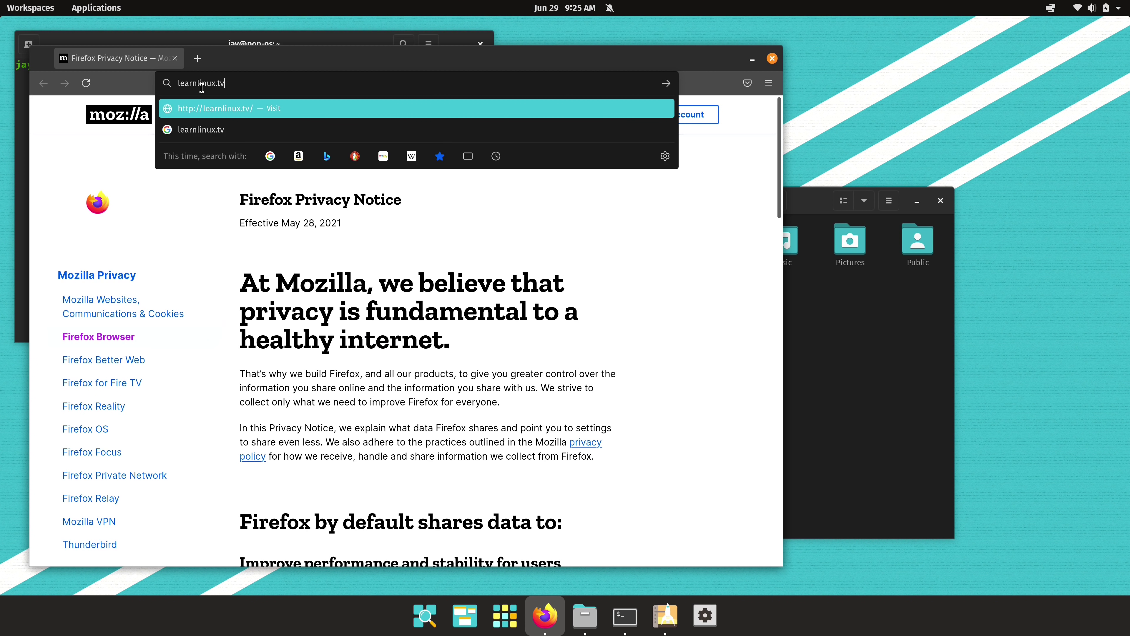
pyautogui.press('Return')
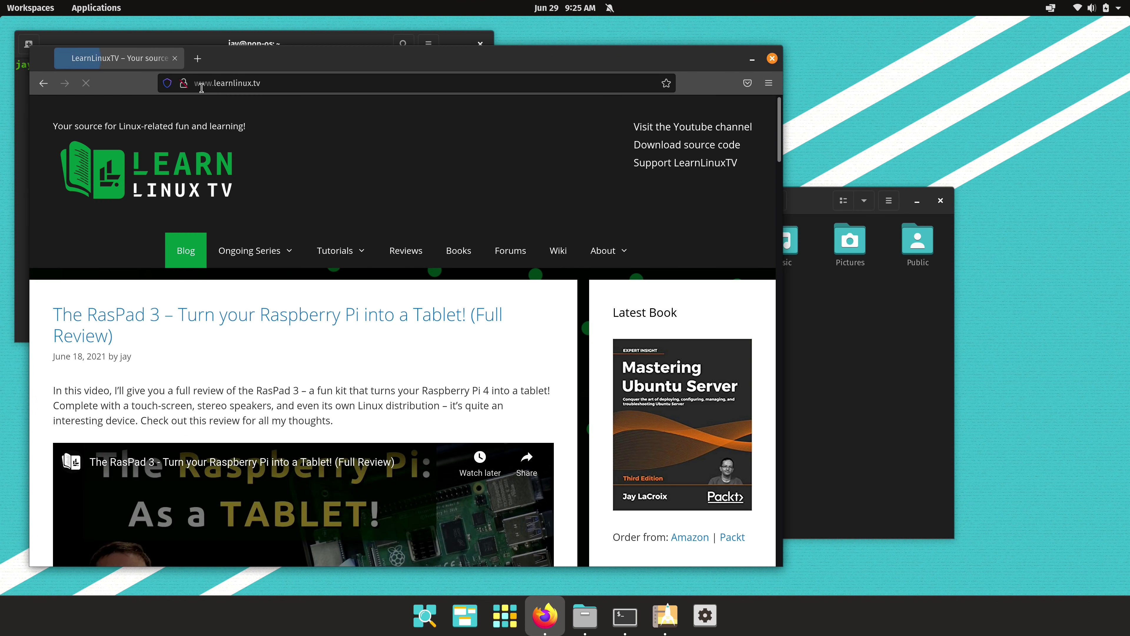
pyautogui.scroll(-10, 291, 300)
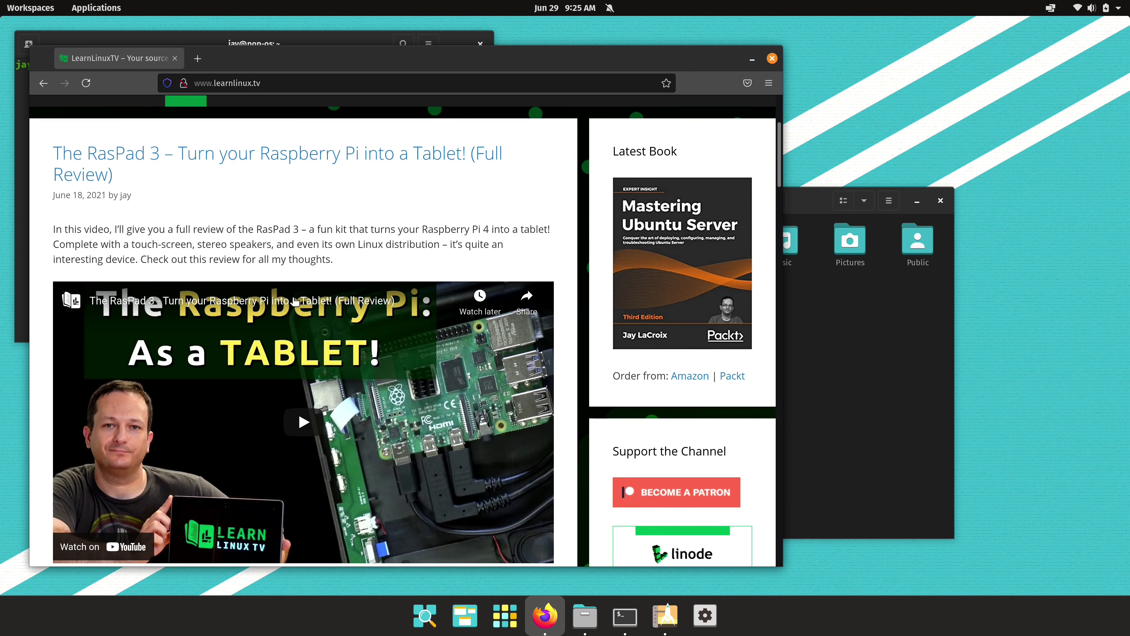
pyautogui.scroll(-5, 293, 302)
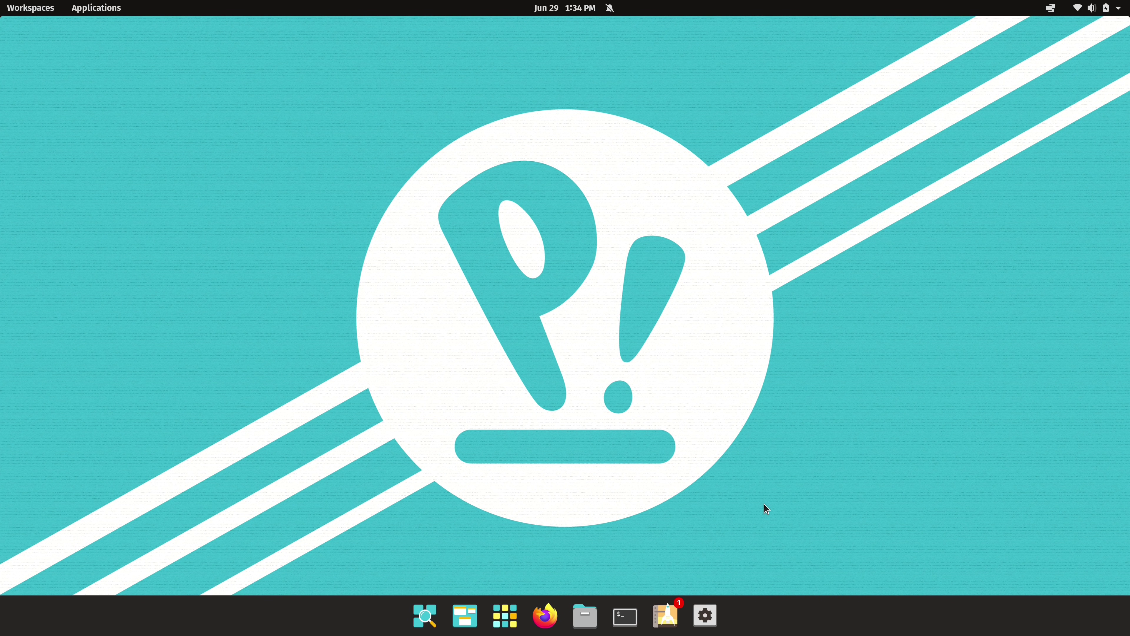
# Open Files and Terminal, and start System Monitor from the System application folder with its Resources view showing
pyautogui.click(585, 616)
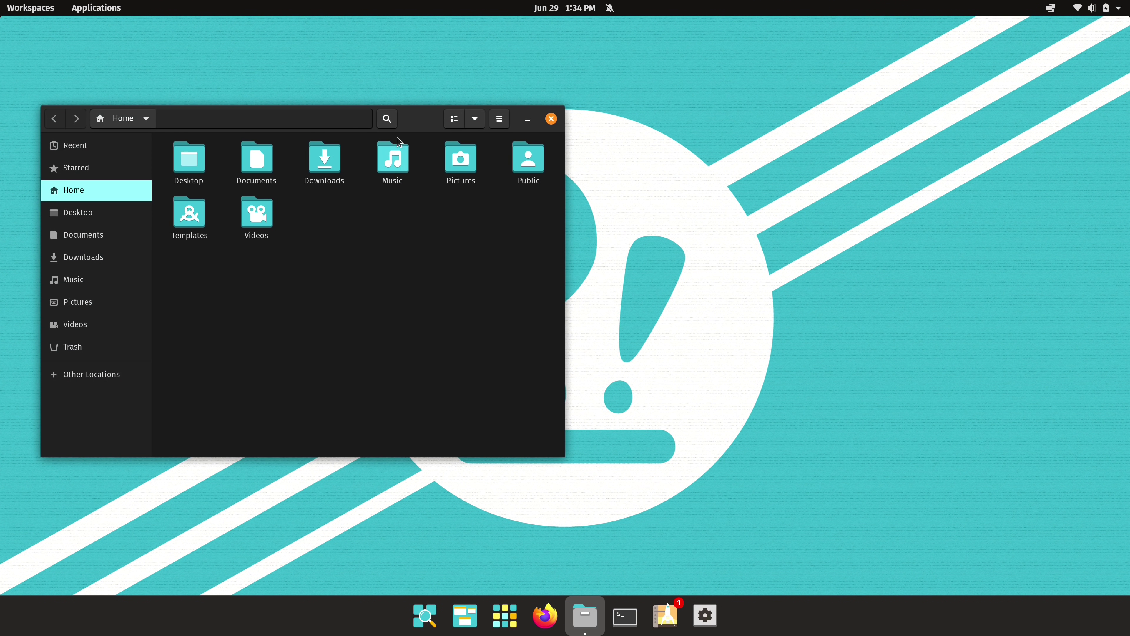
pyautogui.click(626, 616)
pyautogui.click(505, 615)
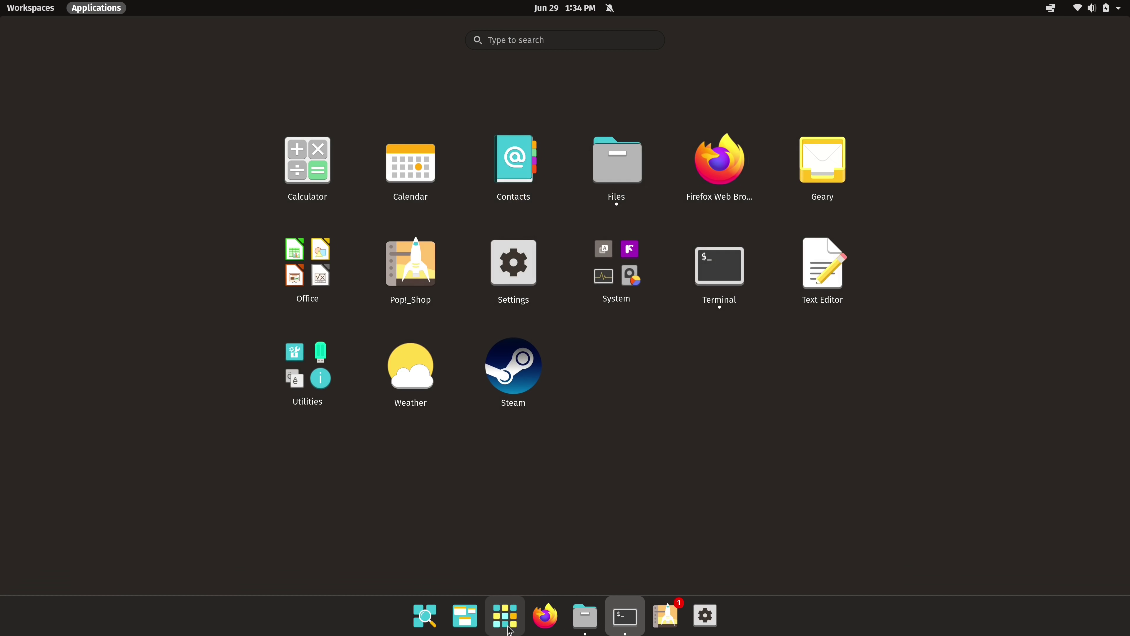
pyautogui.click(616, 262)
pyautogui.click(658, 257)
pyautogui.click(236, 41)
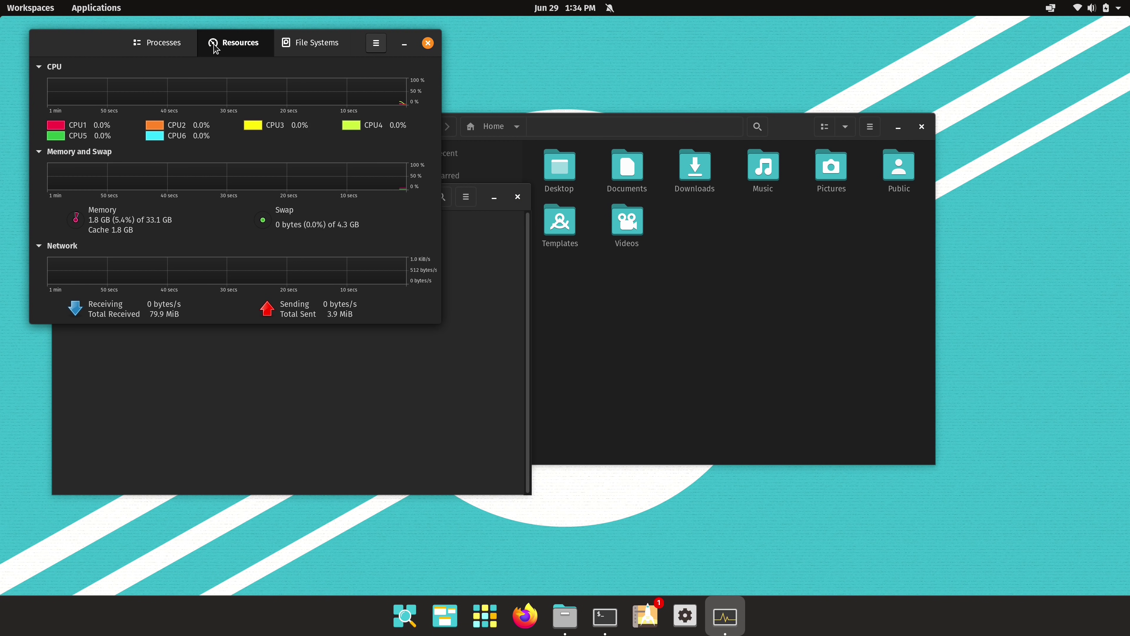
# Open Disks and Disk Usage Analyzer from the System application folder
pyautogui.click(489, 623)
pyautogui.click(615, 267)
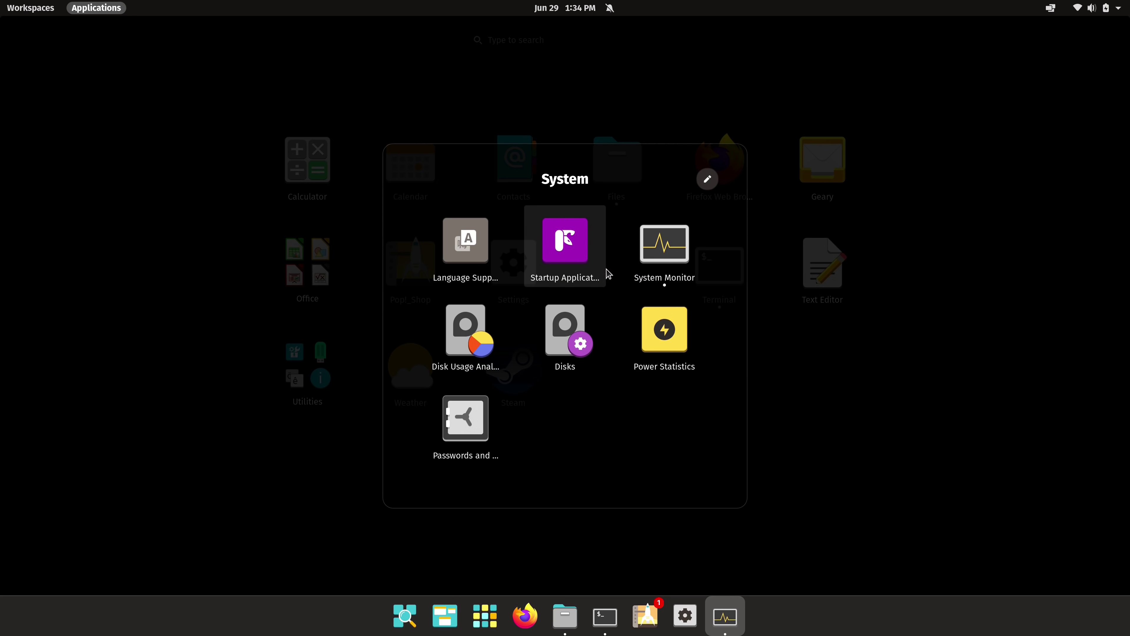
pyautogui.click(562, 329)
pyautogui.click(465, 615)
pyautogui.click(616, 265)
pyautogui.click(467, 337)
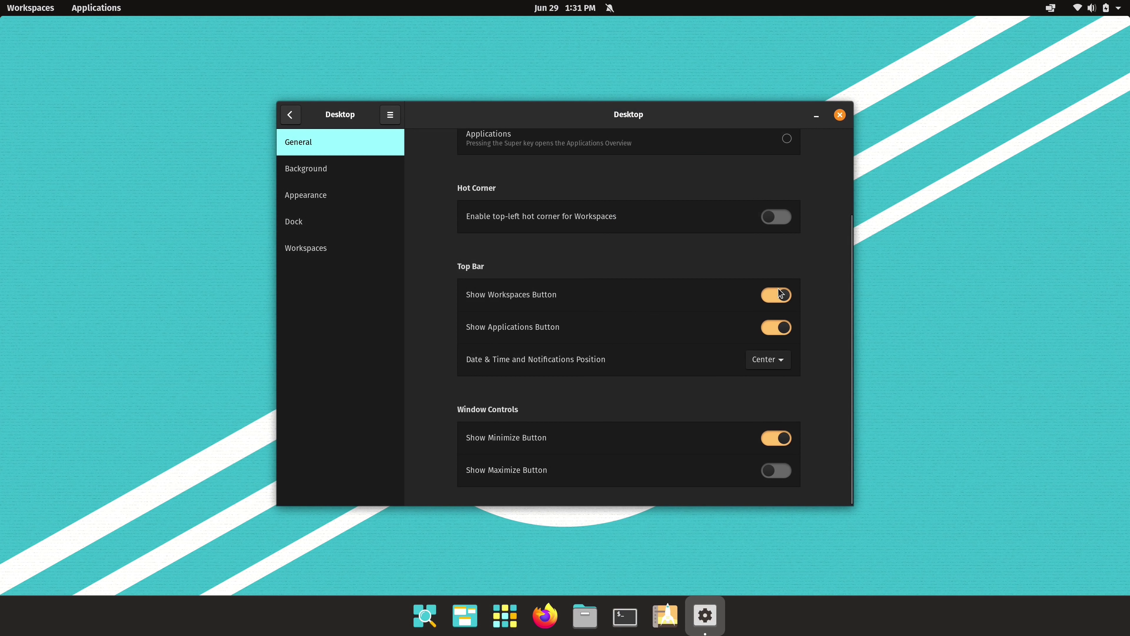
# Turn the top bar's Workspaces button and Applications button off and on again in the desktop settings
pyautogui.click(780, 296)
pyautogui.click(780, 297)
pyautogui.click(778, 330)
pyautogui.click(779, 331)
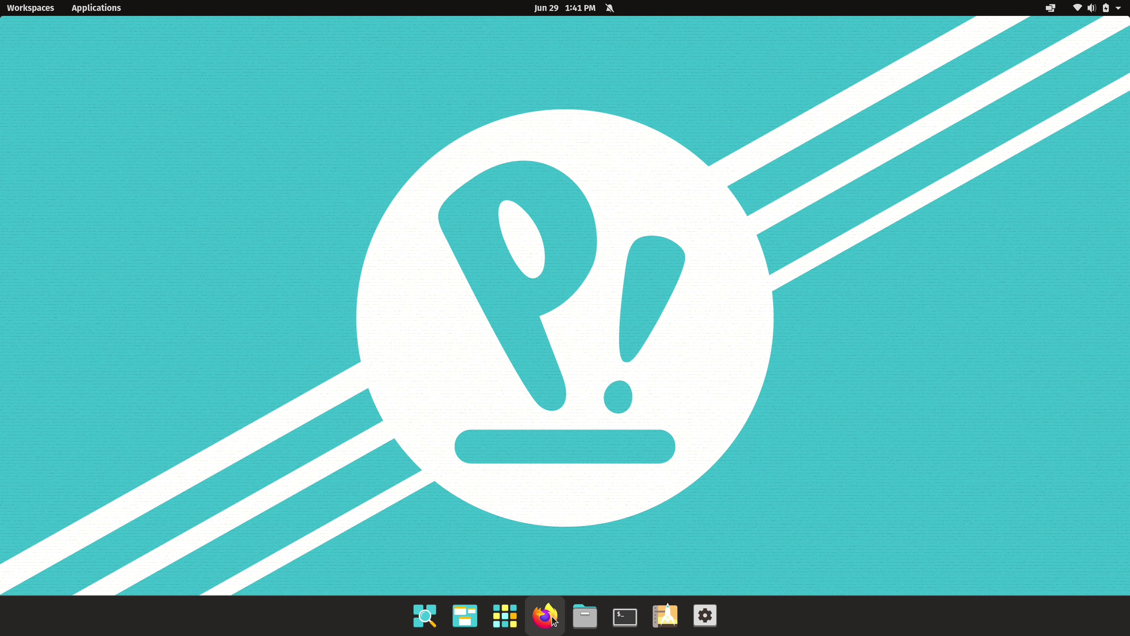
# Open the home folder in Files and remove Terminal from the dock's favorites
pyautogui.click(578, 617)
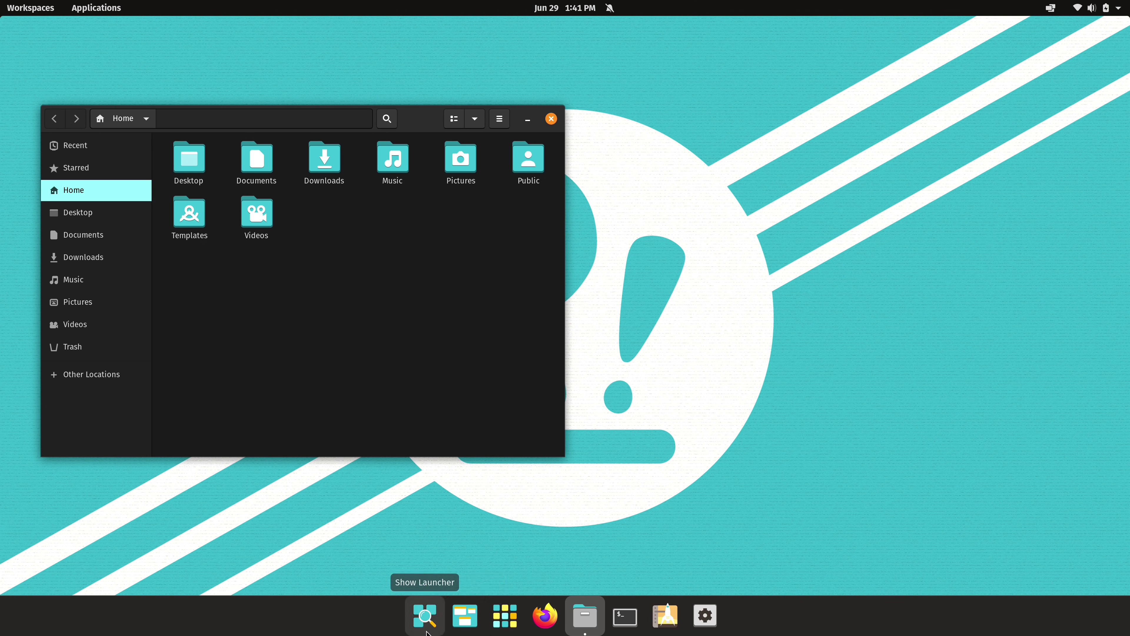
pyautogui.rightClick(632, 628)
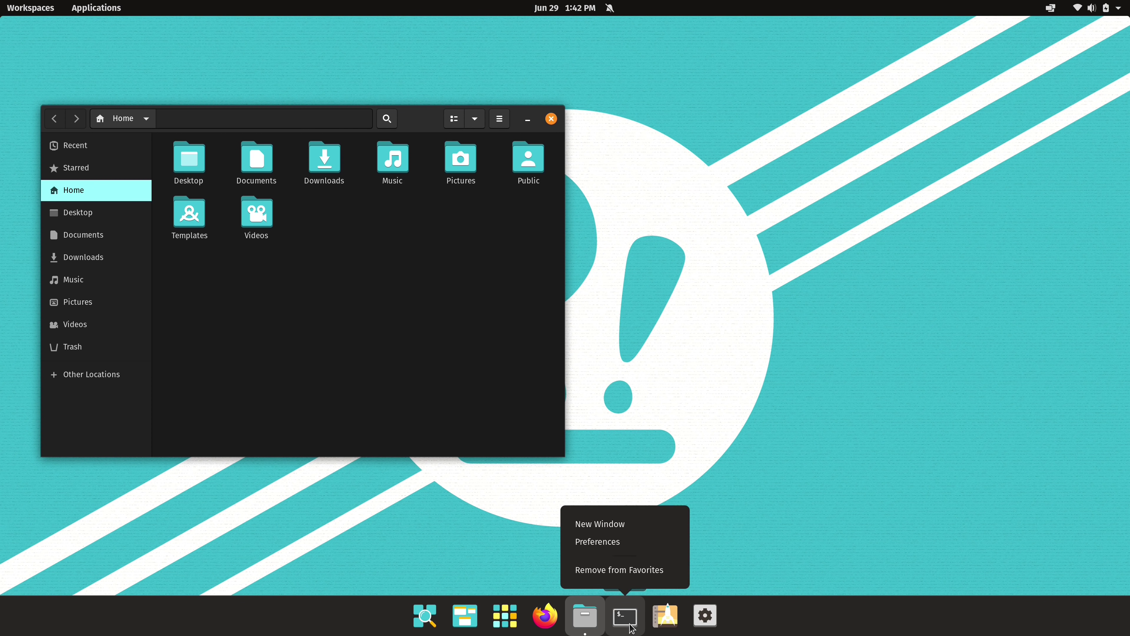
pyautogui.click(628, 572)
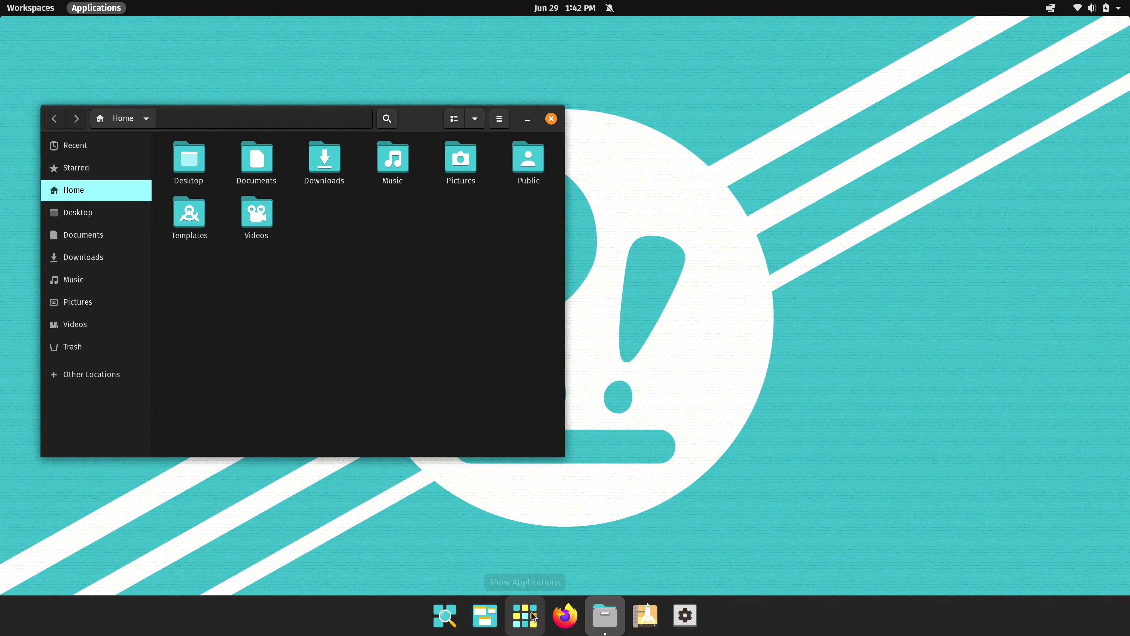
# Add Geary from the applications overview to the dock's favorites and close the overview
pyautogui.click(533, 616)
pyautogui.rightClick(834, 177)
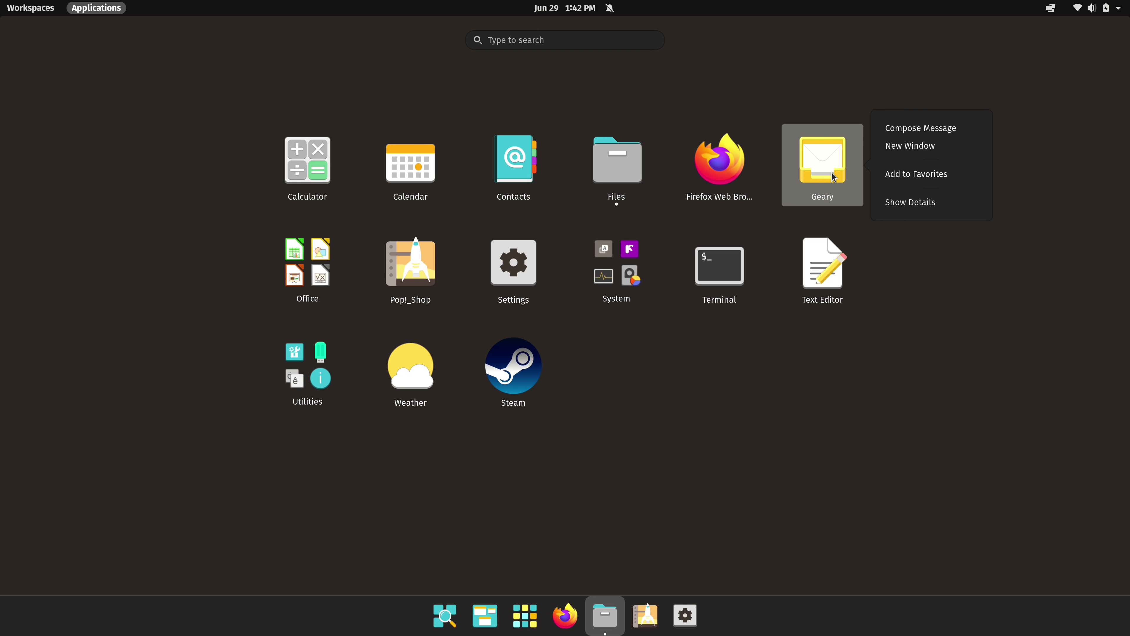
pyautogui.click(925, 175)
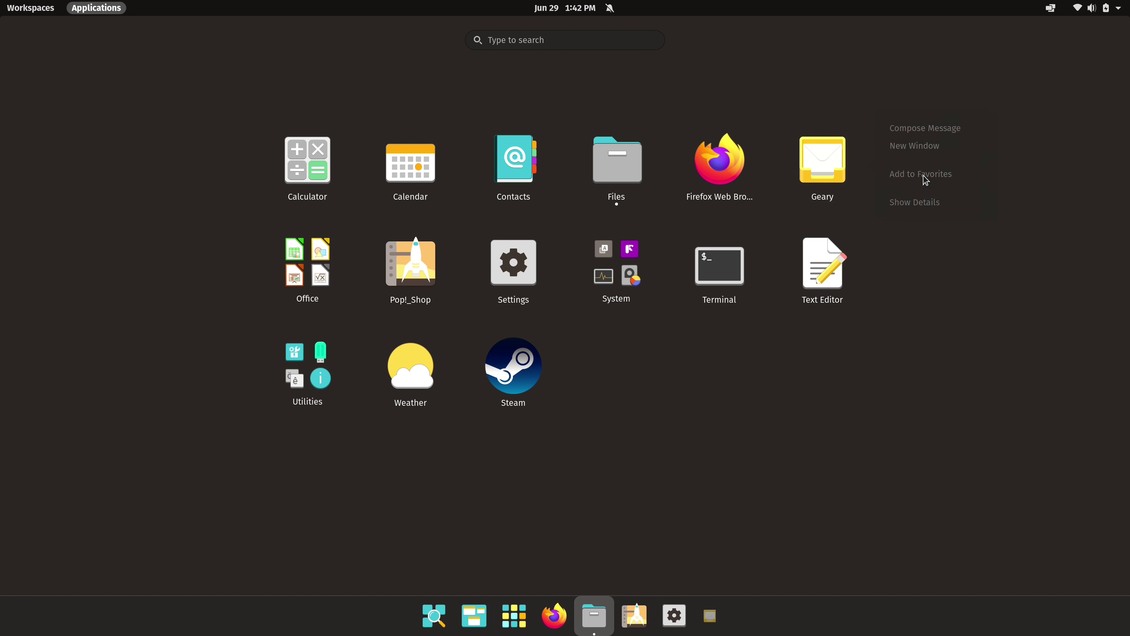
pyautogui.click(862, 381)
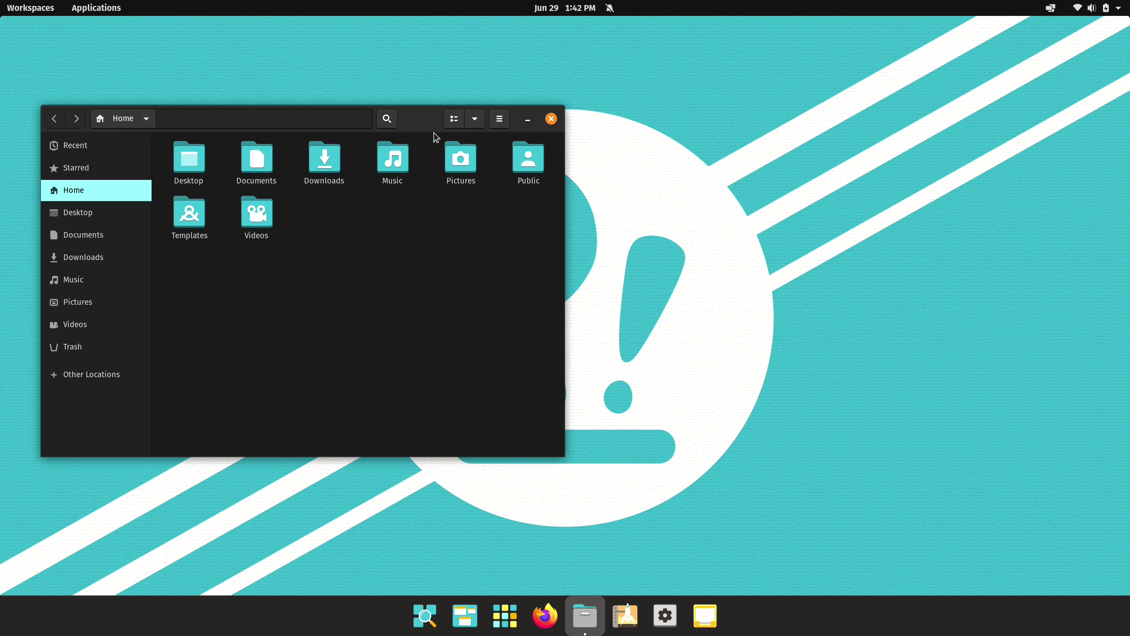
# Move the Files window toward the desktop's centre, and compare the workspaces overview with the applications overview by alternating between them
pyautogui.moveTo(427, 127); pyautogui.dragTo(763, 164)
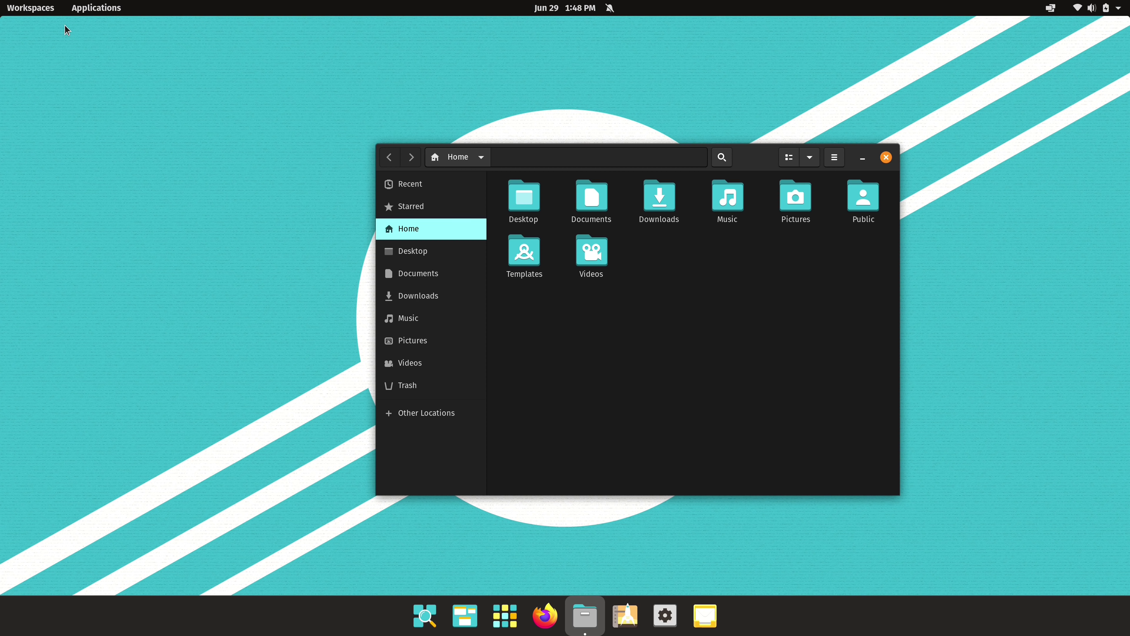
pyautogui.click(43, 13)
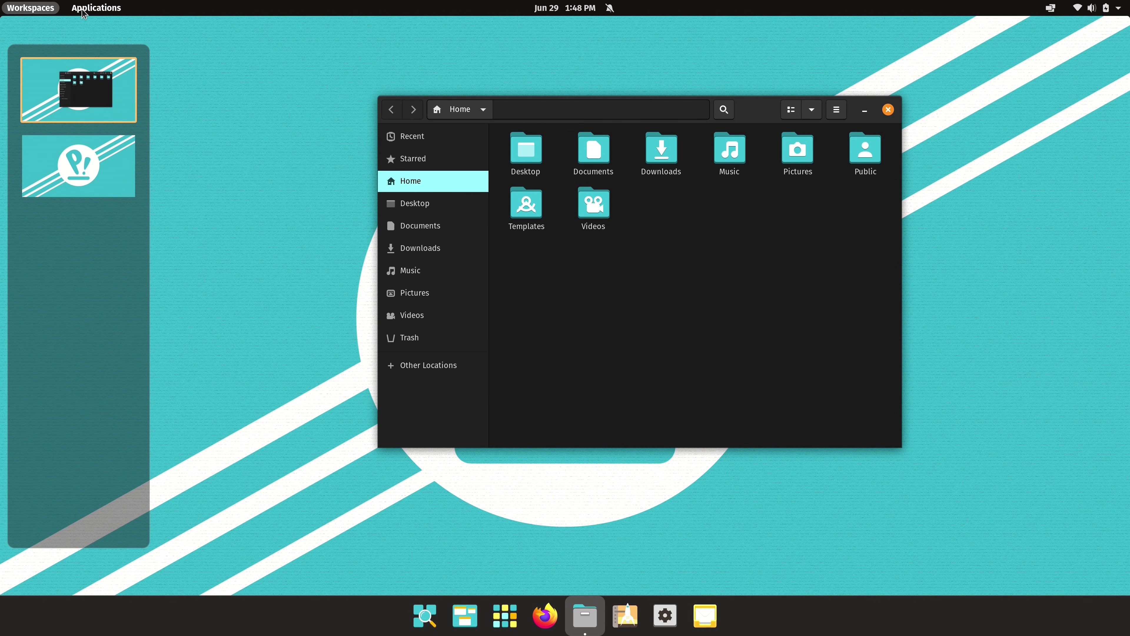
pyautogui.click(83, 10)
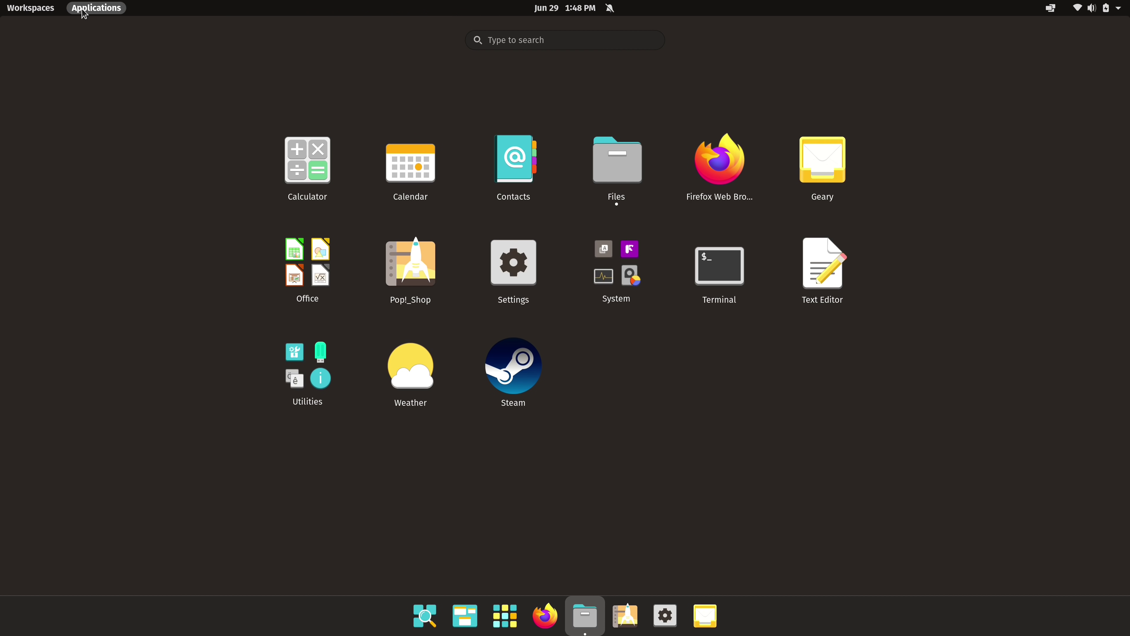
pyautogui.click(43, 14)
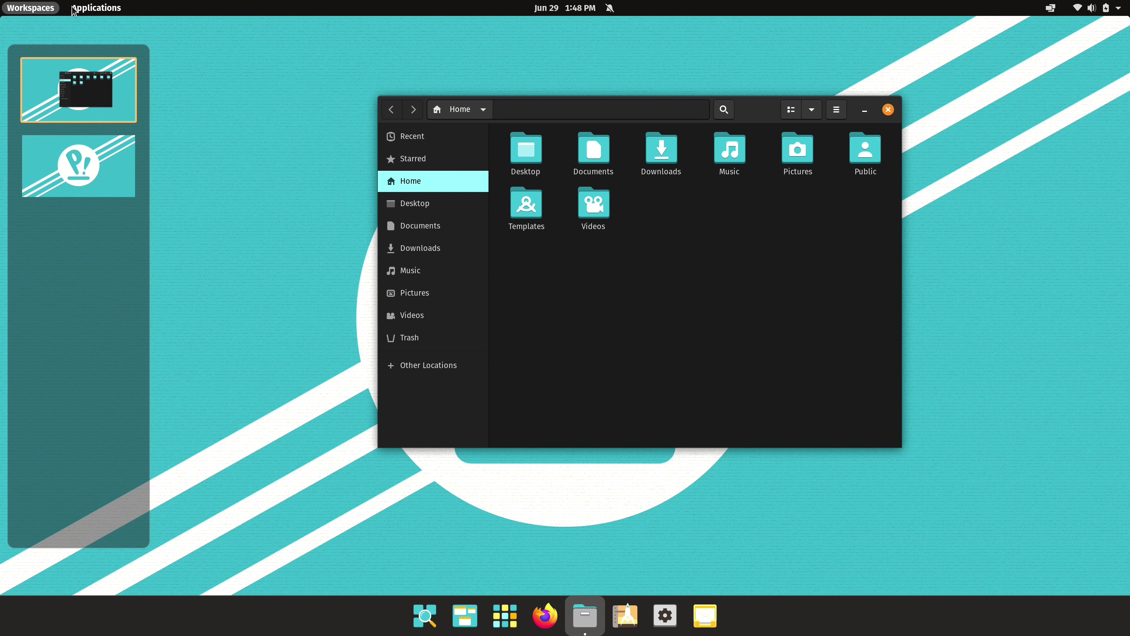
pyautogui.click(106, 14)
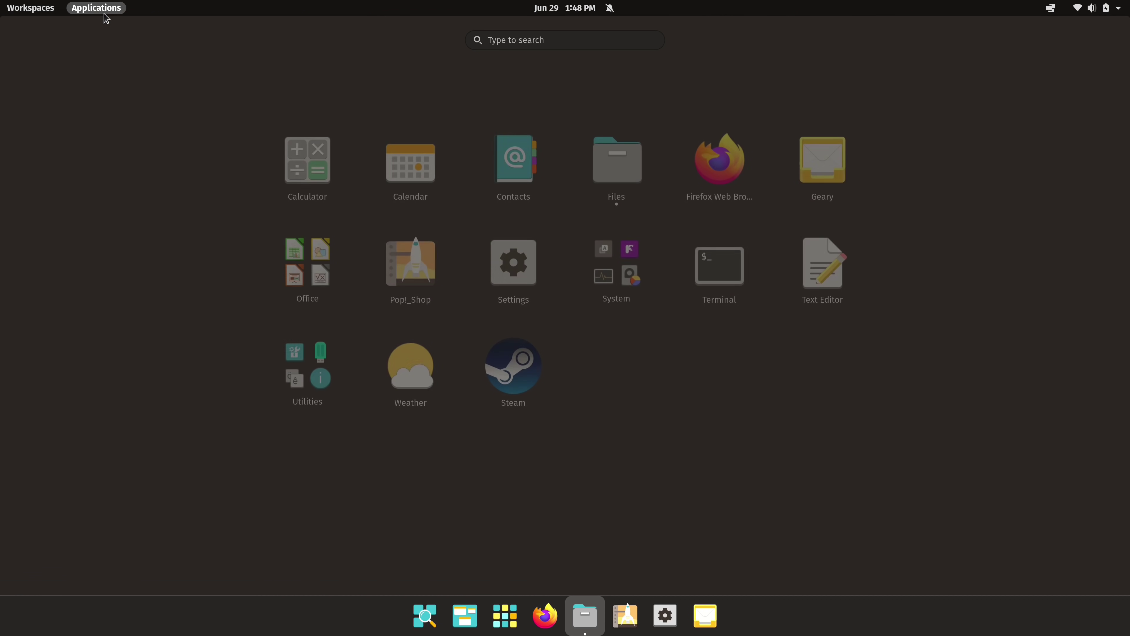
pyautogui.click(49, 9)
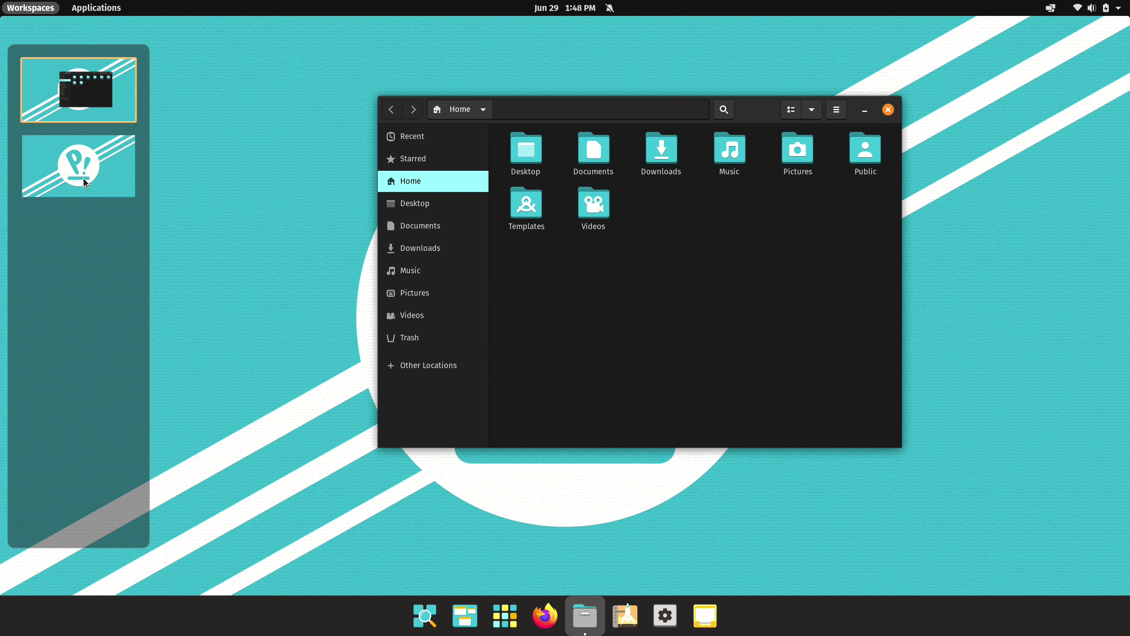
# Open Pop!_Shop on the second workspace and a new Files window on the third workspace
pyautogui.click(83, 179)
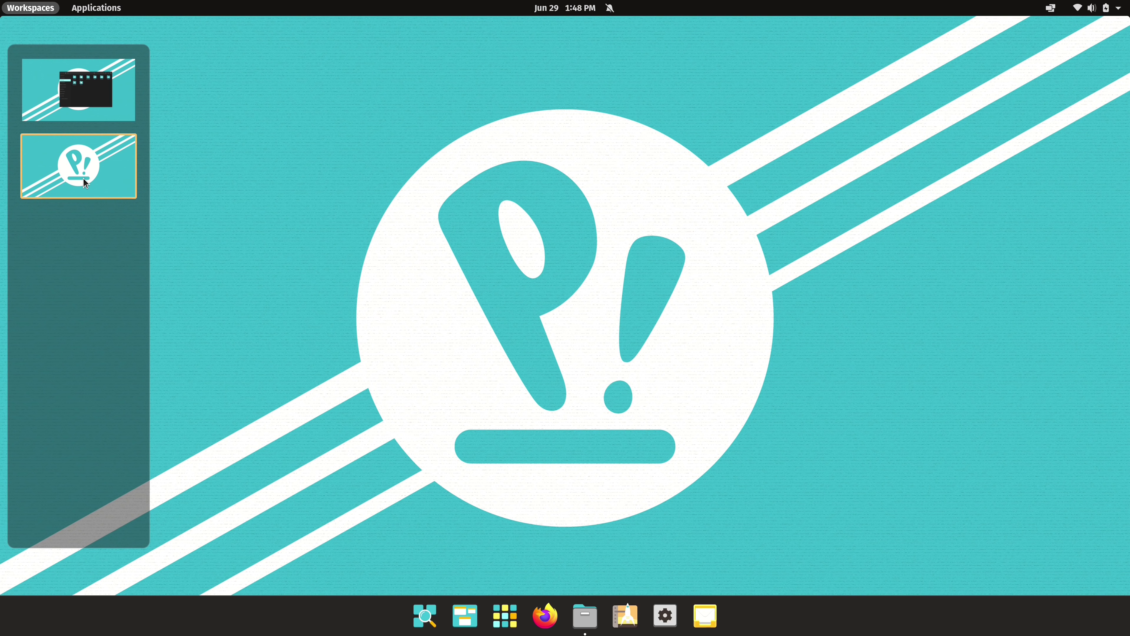
pyautogui.click(627, 621)
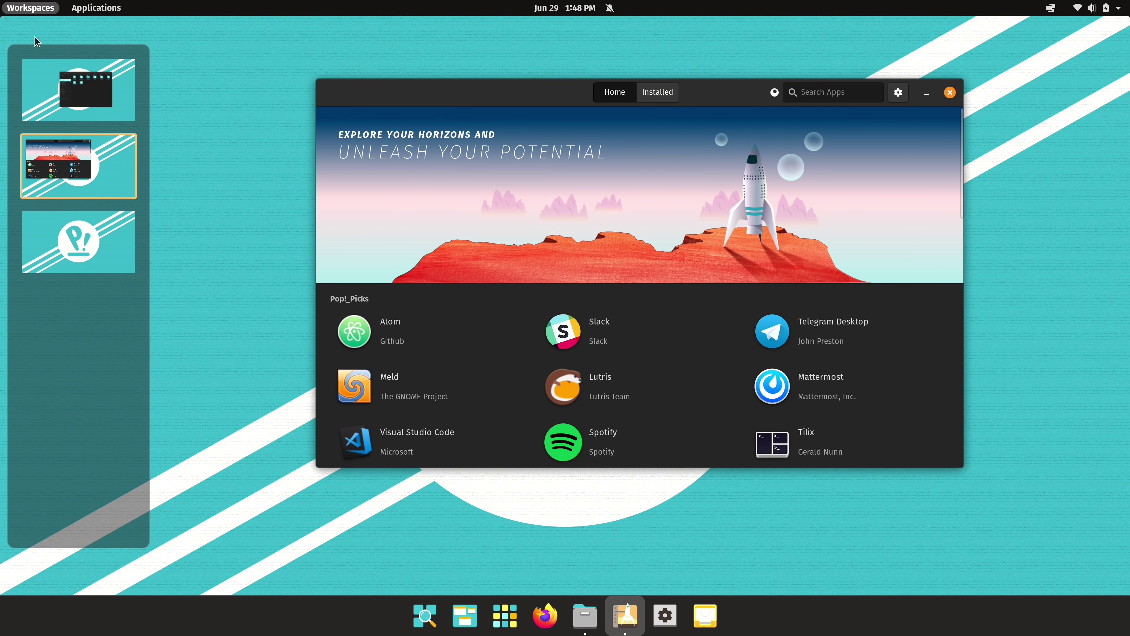
pyautogui.click(68, 253)
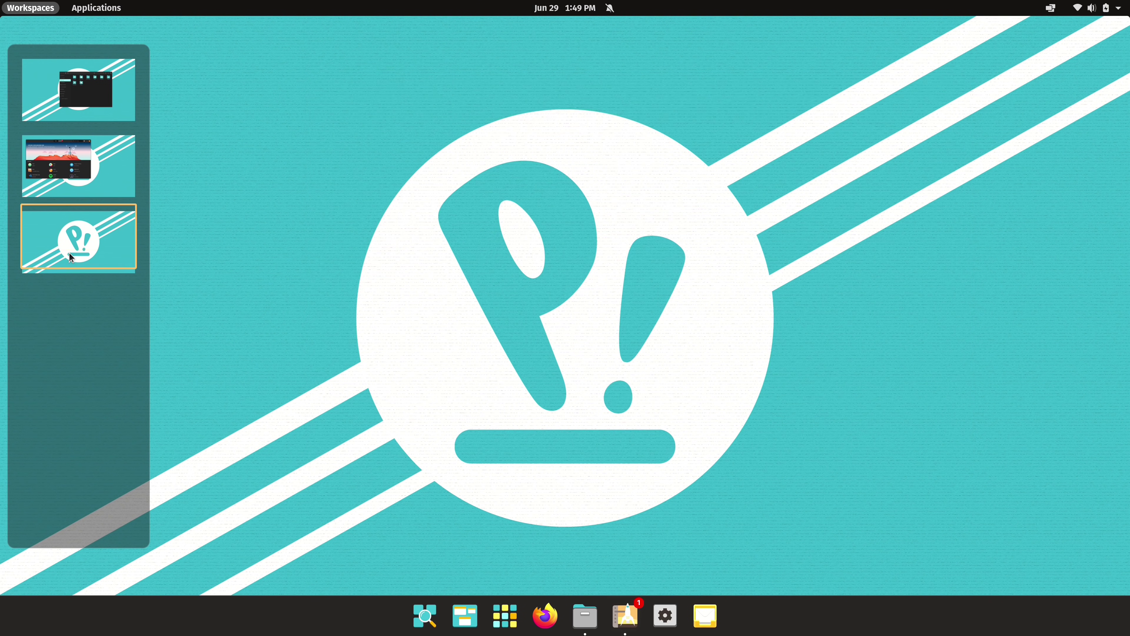
pyautogui.rightClick(585, 615)
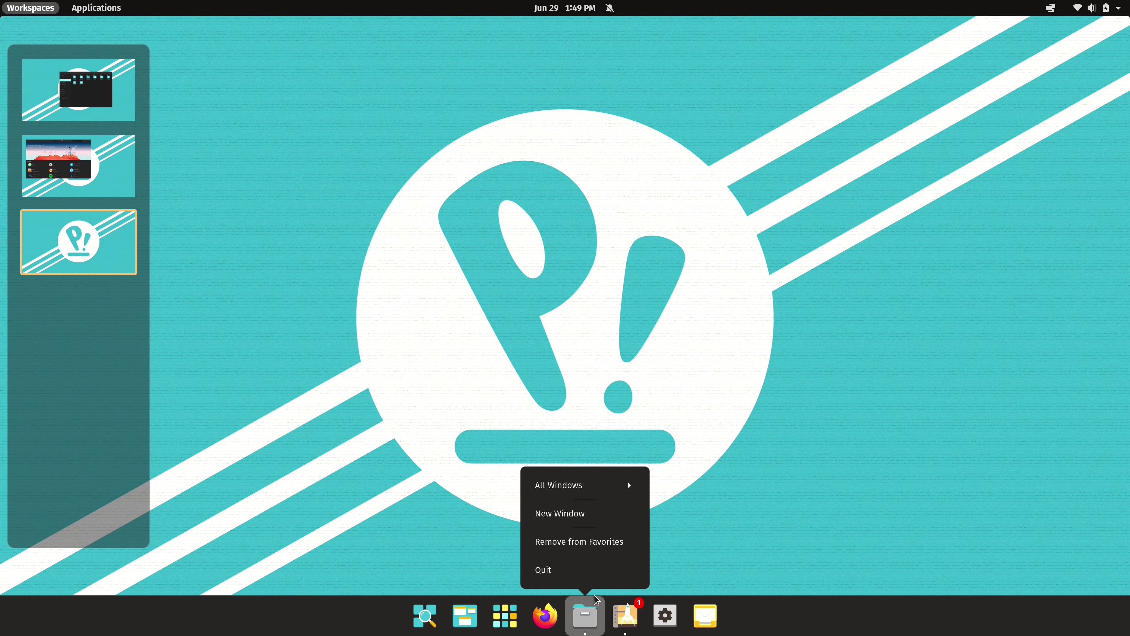
pyautogui.click(595, 520)
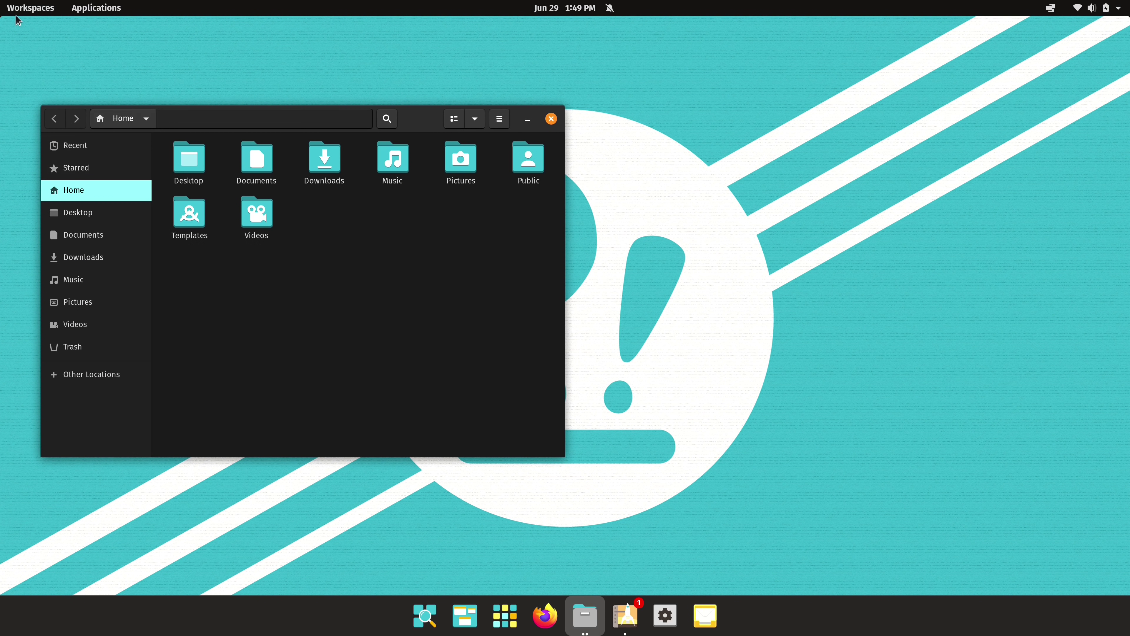
# Switch to the empty fourth workspace and close the workspaces overview
pyautogui.click(27, 8)
pyautogui.click(76, 307)
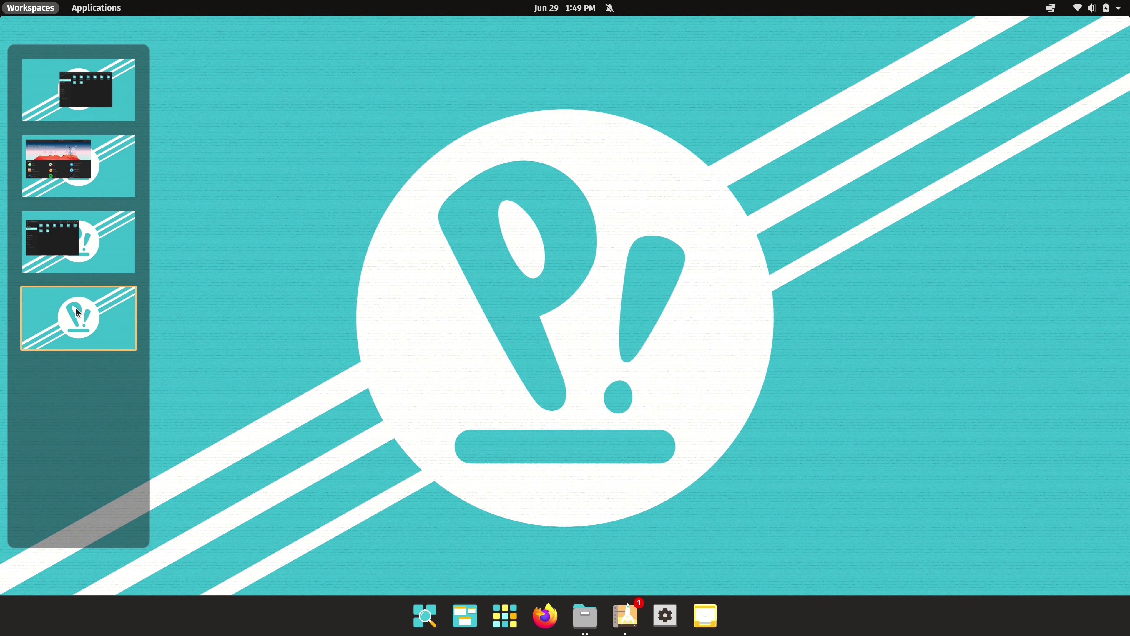
pyautogui.click(251, 337)
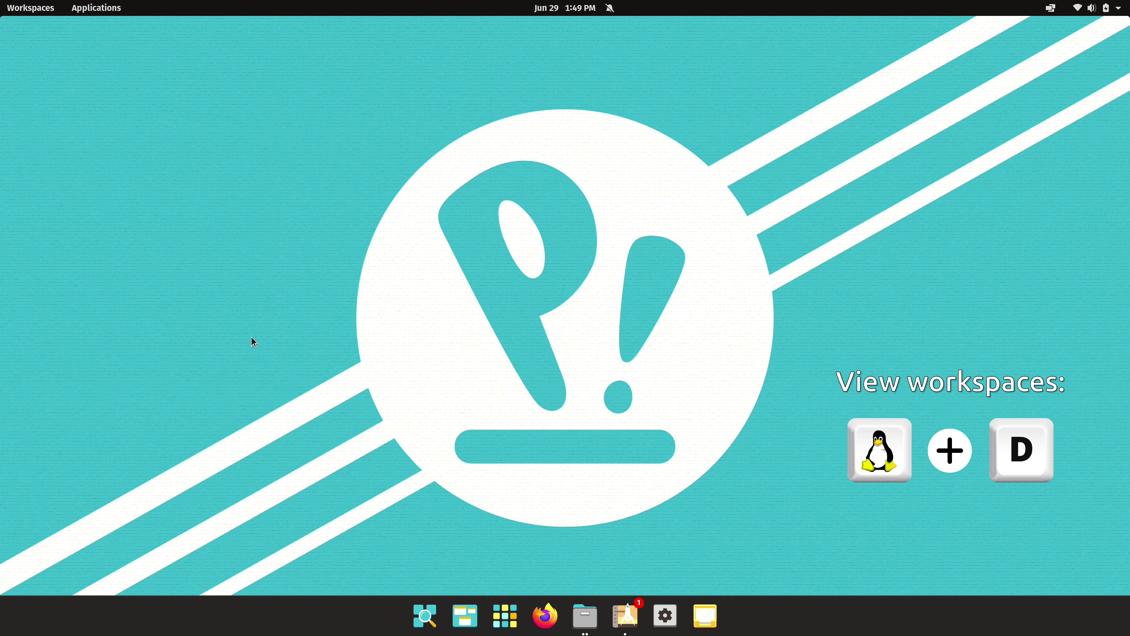
# Show and hide the workspaces overview several times, leaving it closed
pyautogui.press('super+d')
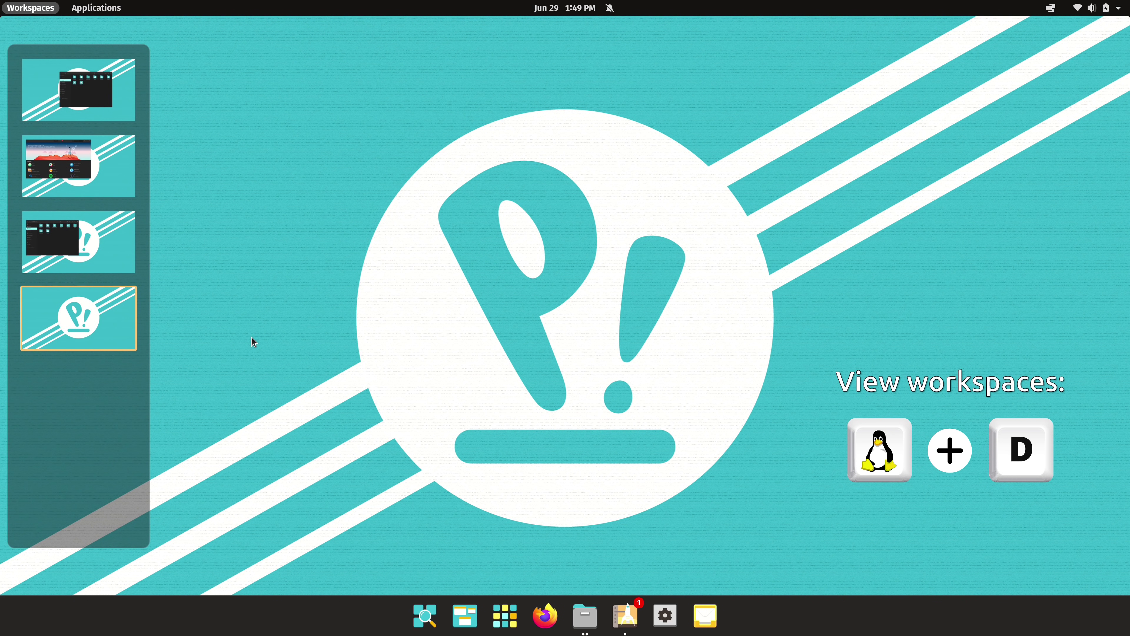
pyautogui.press('super+d')
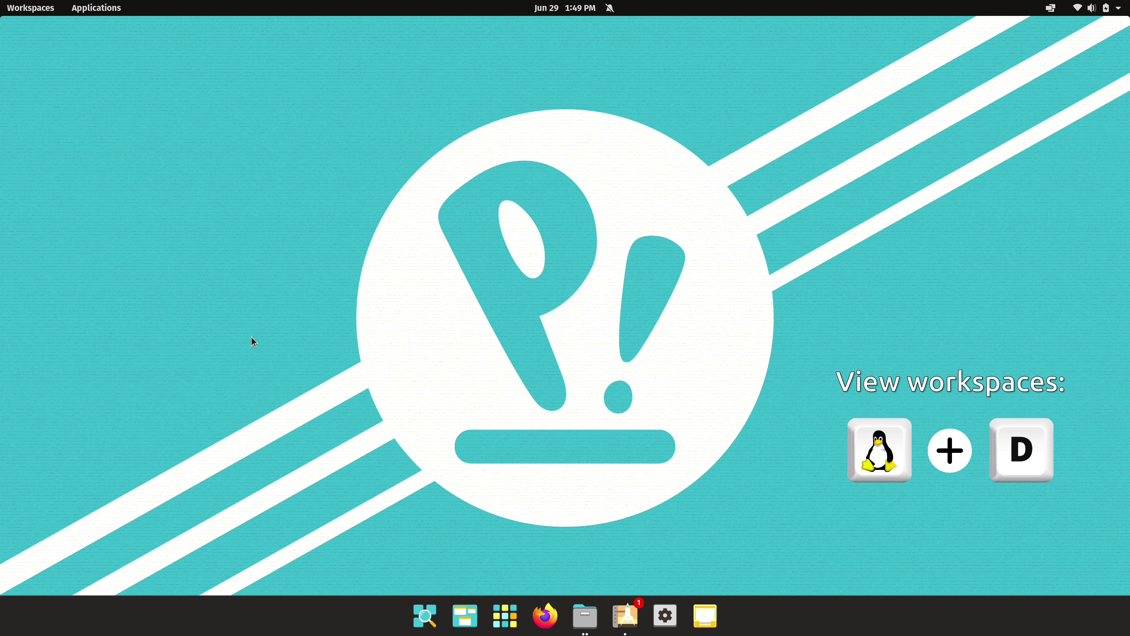
pyautogui.press('super+d')
pyautogui.press('super+d')
pyautogui.press('super+d')
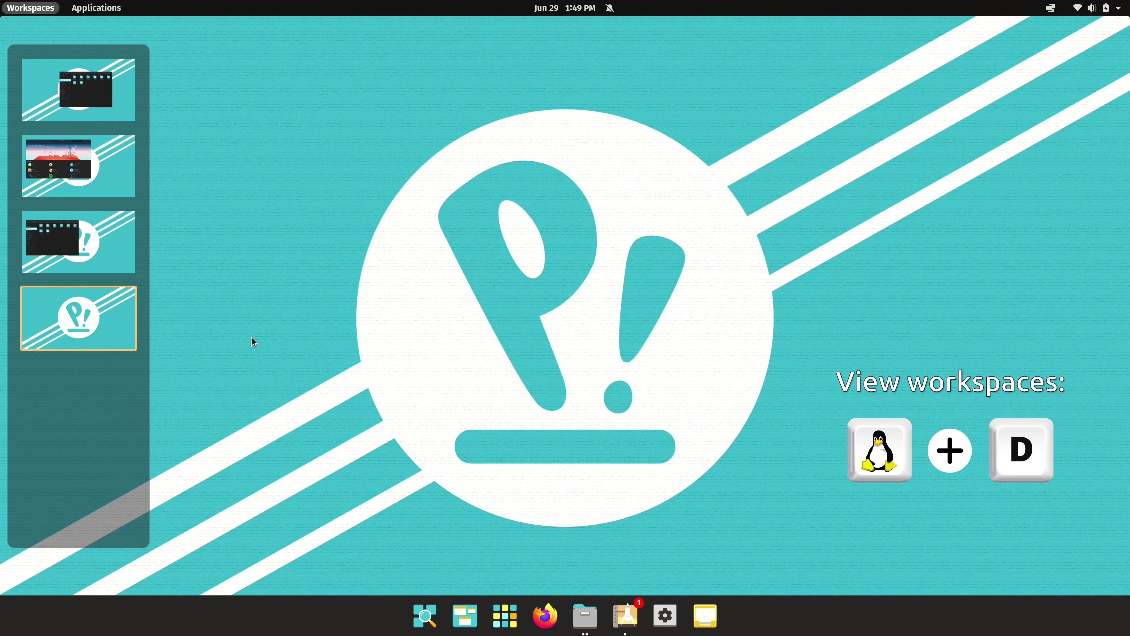
pyautogui.press('super+d')
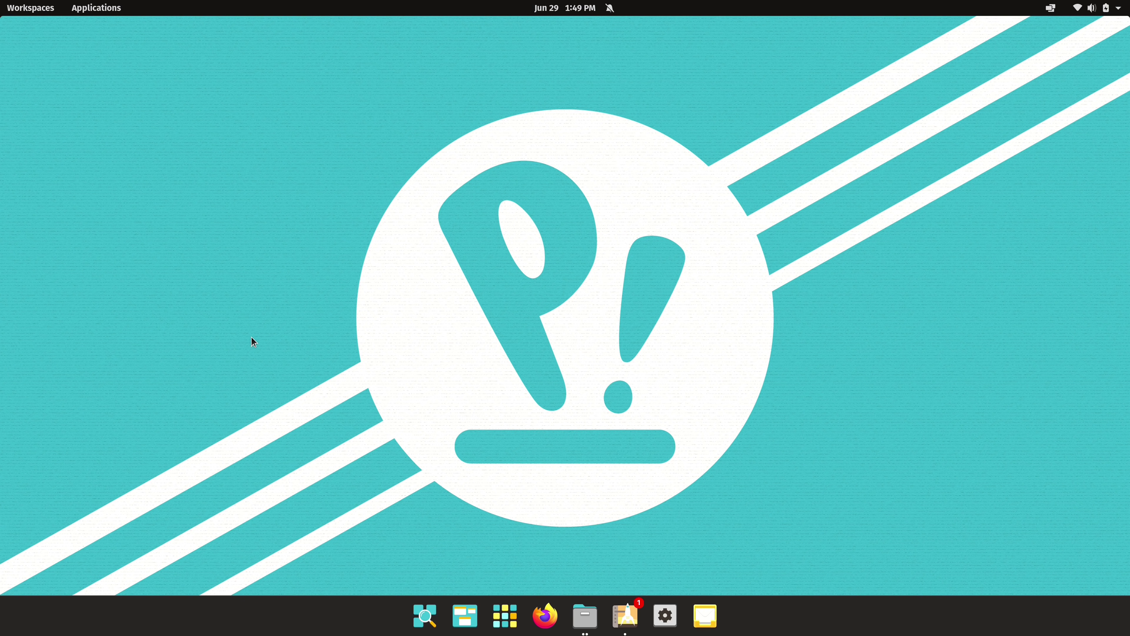
# Cycle up and down through the workspaces without opening the overview, ending on the third workspace with the Files window
pyautogui.press('ctrl+super+Down')
pyautogui.press('ctrl+super+Down')
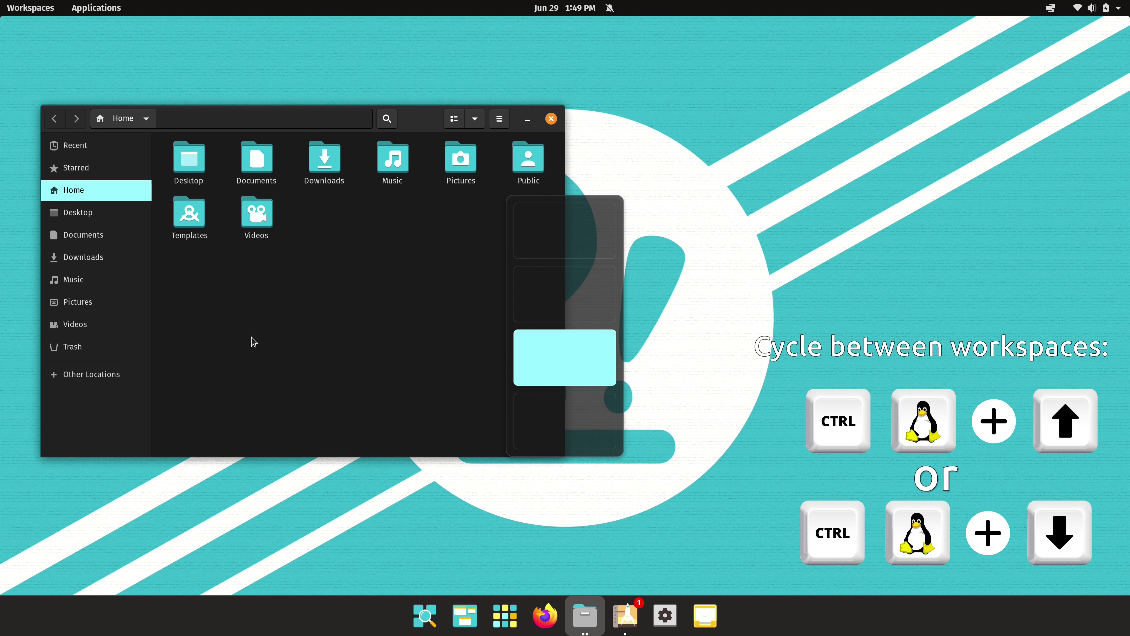
pyautogui.press('ctrl+super+Down')
pyautogui.press('ctrl+super+Up')
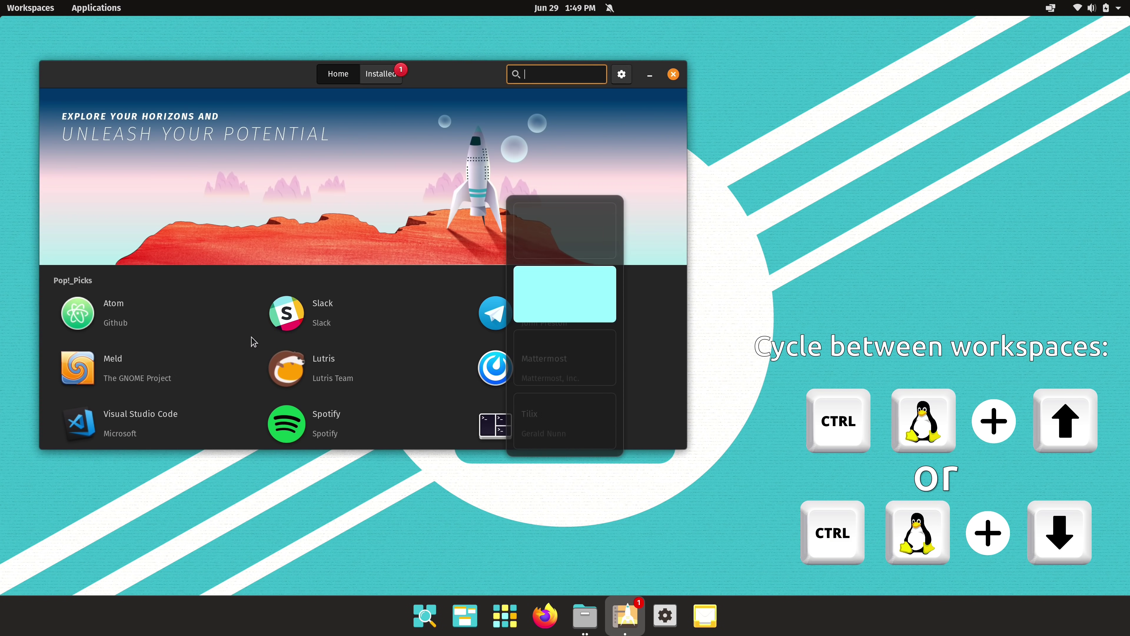
pyautogui.press('ctrl+super+Up')
pyautogui.press('ctrl+super+Down')
pyautogui.press('ctrl+super+Down')
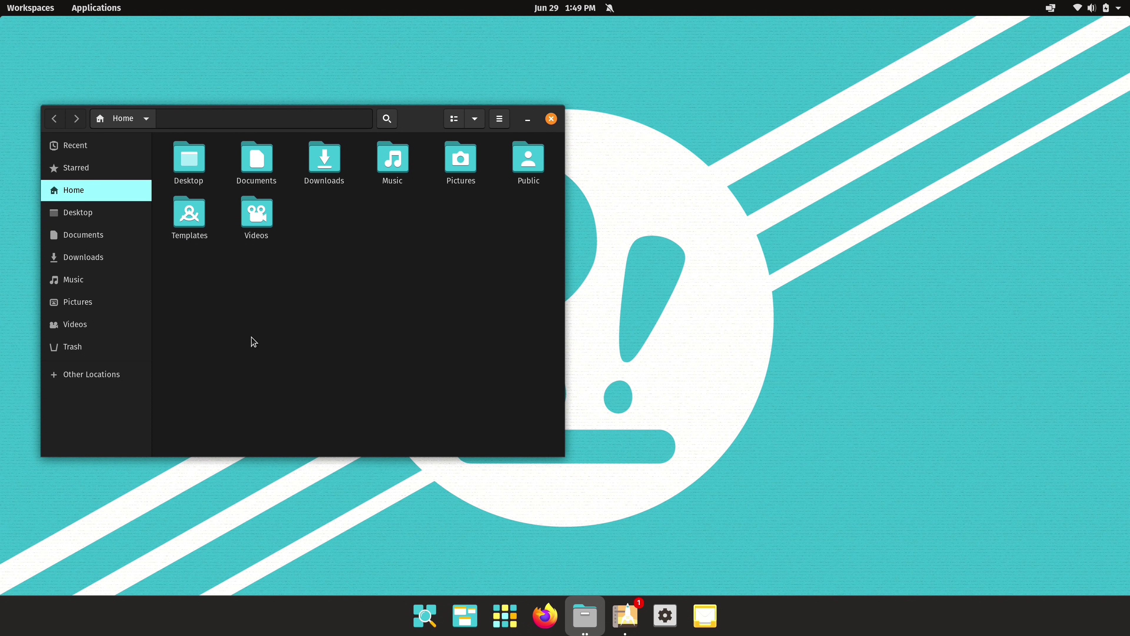
# Move the focused Files window between workspaces, including onto the first workspace with the other Files window
pyautogui.press('Tab')
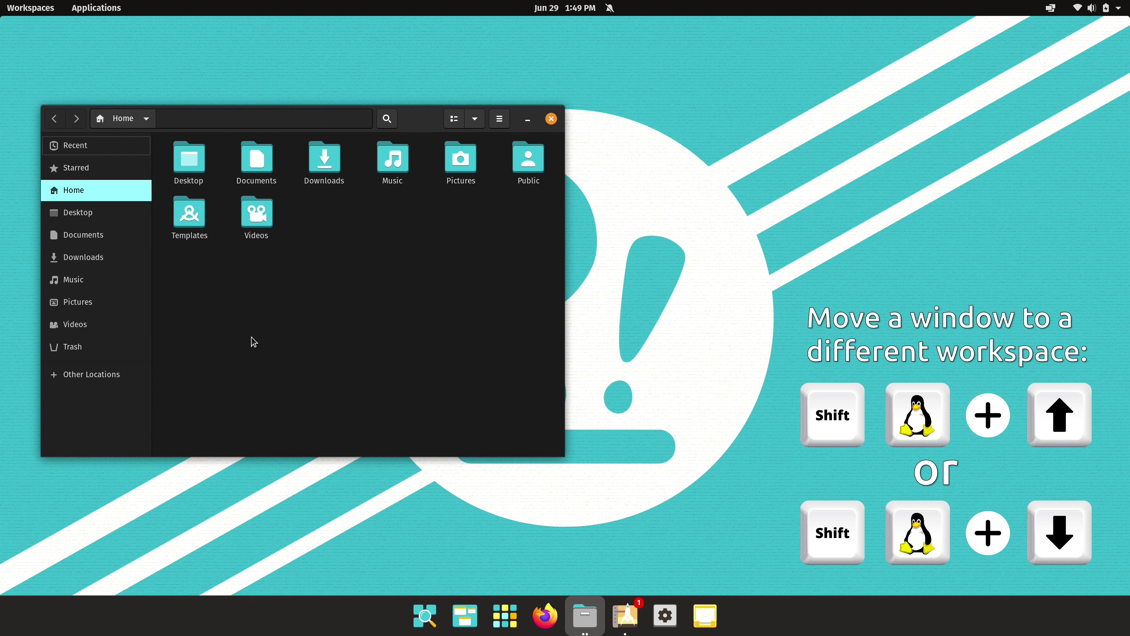
pyautogui.press('shift+super+Down')
pyautogui.press('shift+super+Down')
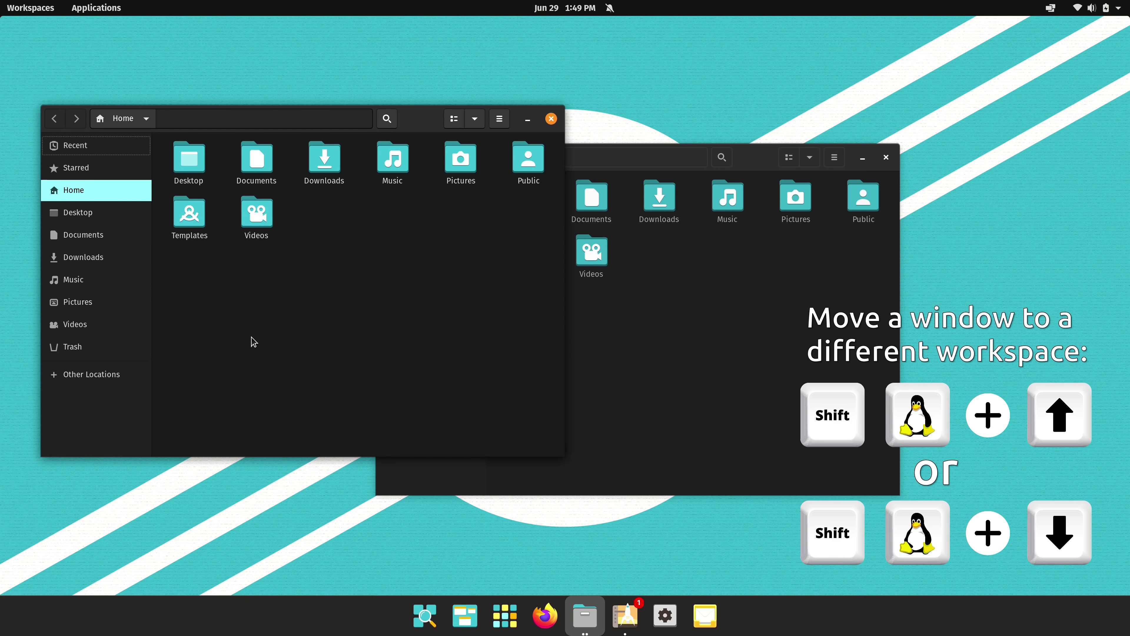
pyautogui.press('shift+super+Down')
pyautogui.press('shift+super+Down')
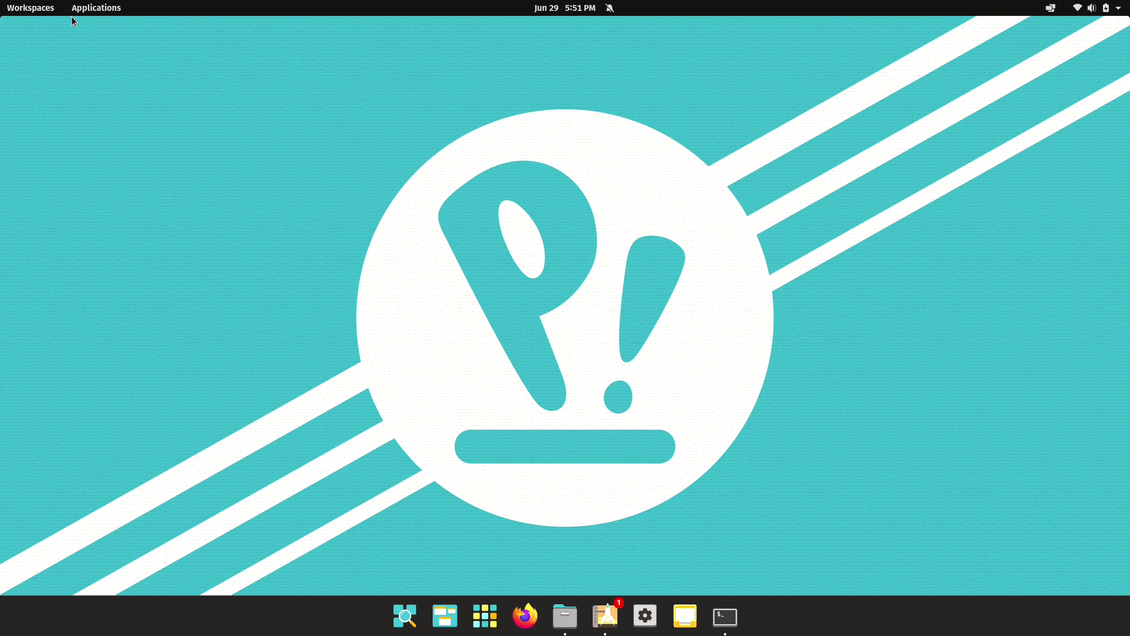
# Look through both pages of the applications overview and group Kdenlive with Audacity in a folder on the first page
pyautogui.click(106, 11)
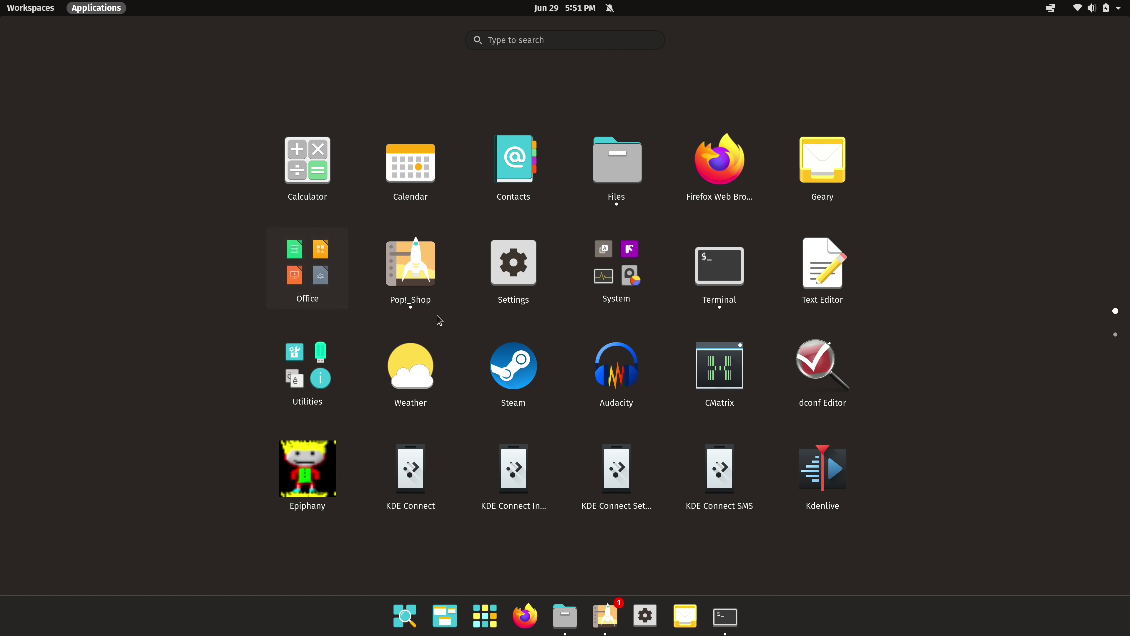
pyautogui.click(1116, 335)
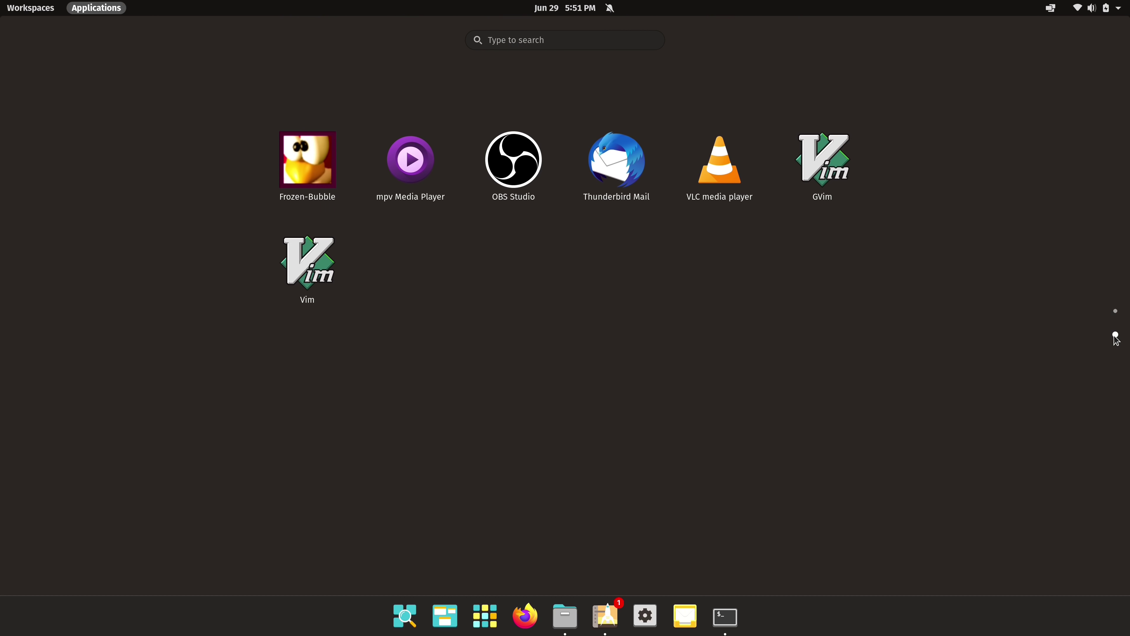
pyautogui.click(1115, 314)
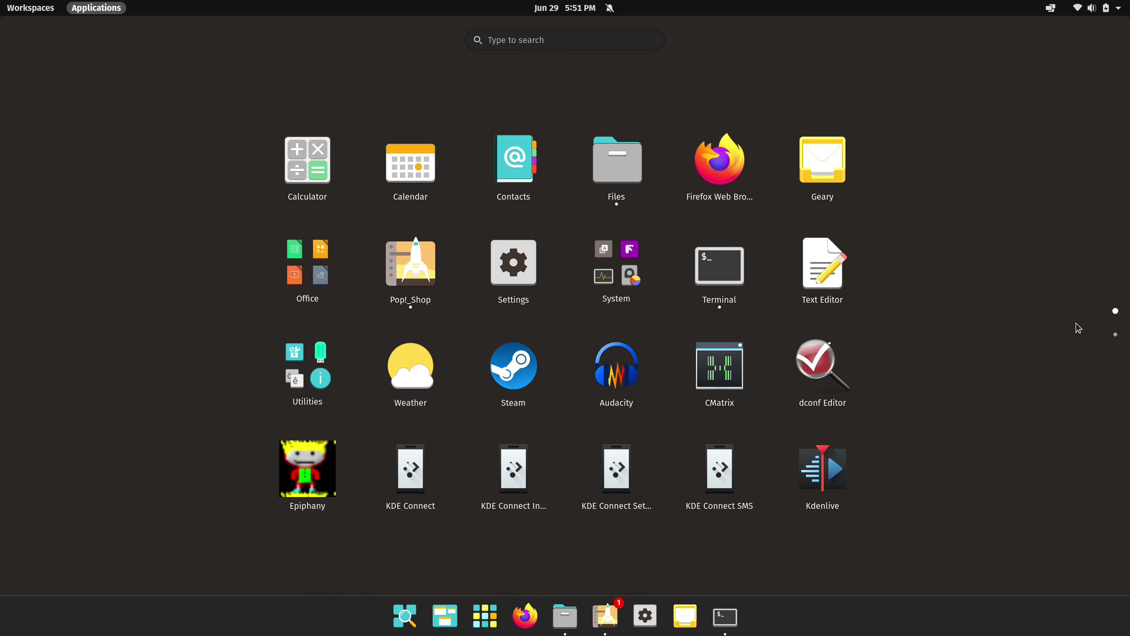
pyautogui.moveTo(835, 470); pyautogui.dragTo(625, 389)
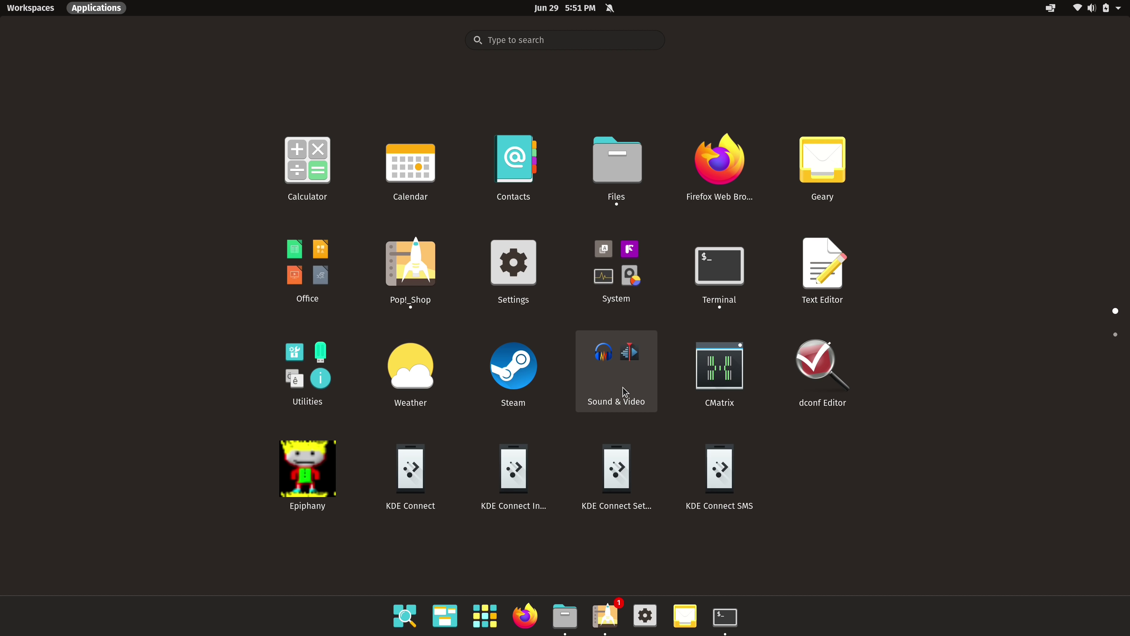
# Group Steam with Frozen-Bubble and VLC media player with mpv Media Player in folders on the second page, and close the applications overview
pyautogui.moveTo(518, 377); pyautogui.dragTo(309, 174)
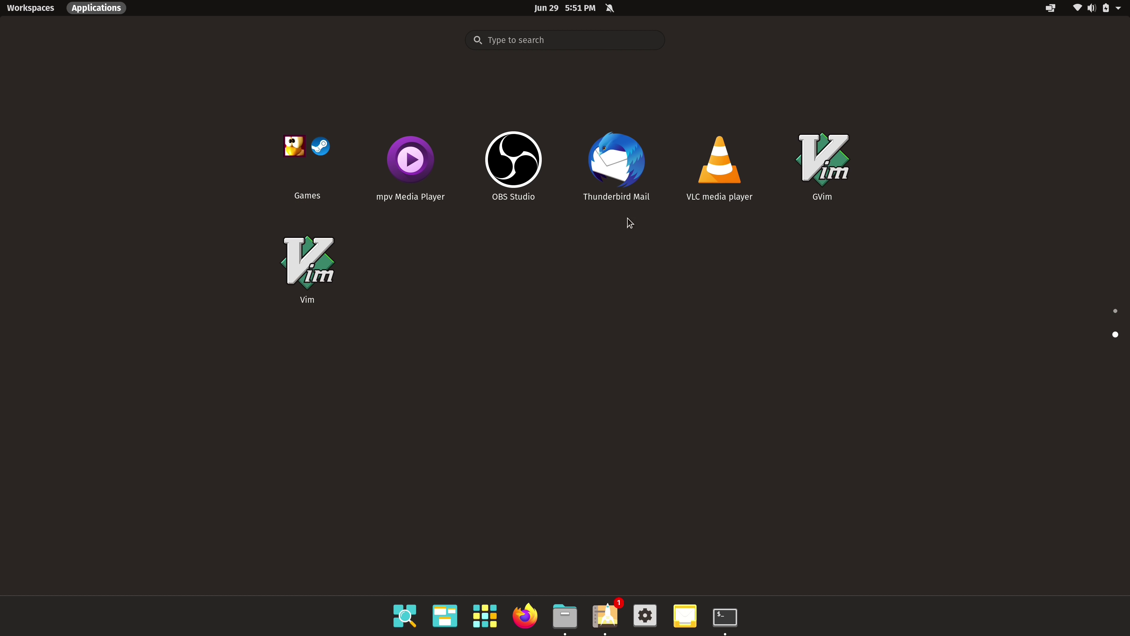
pyautogui.moveTo(733, 158); pyautogui.dragTo(402, 166)
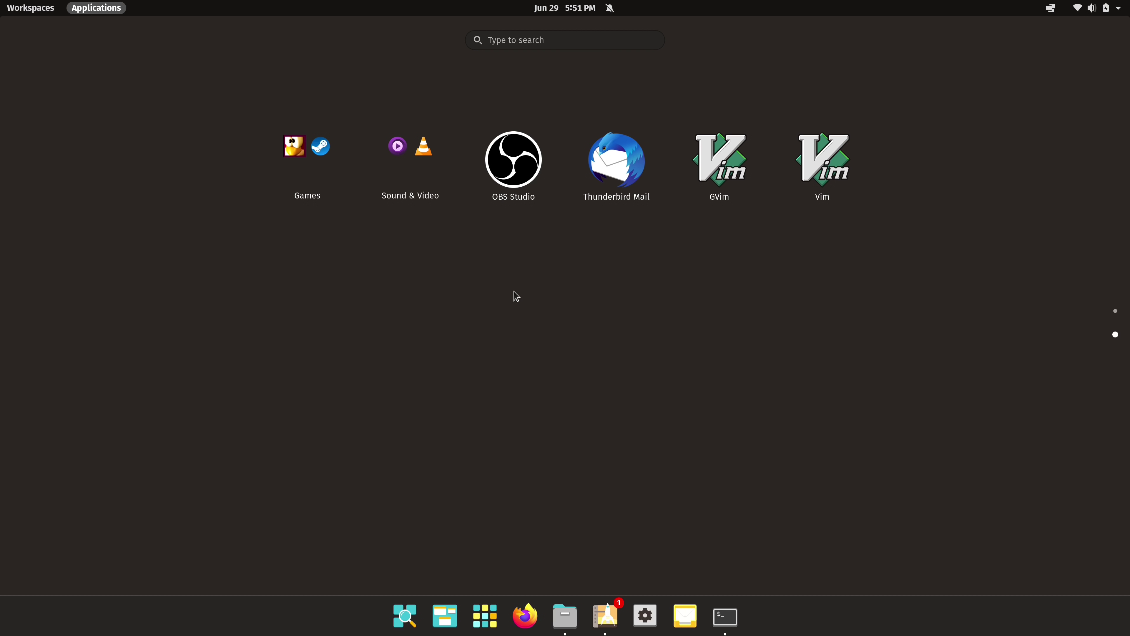
pyautogui.scroll(1, 516, 296)
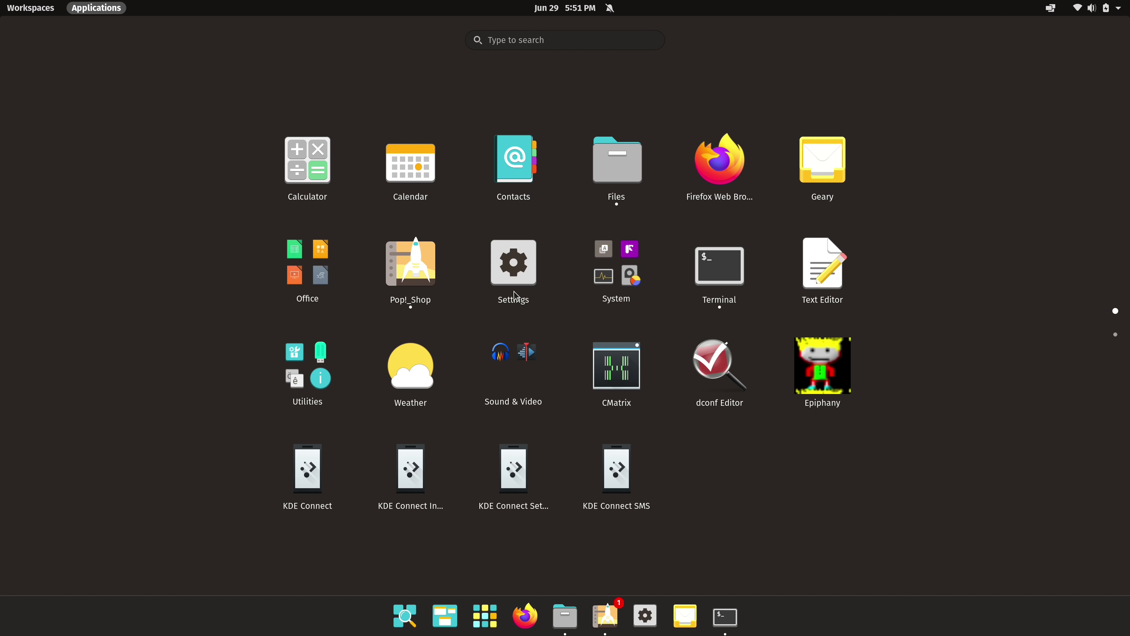
pyautogui.click(98, 13)
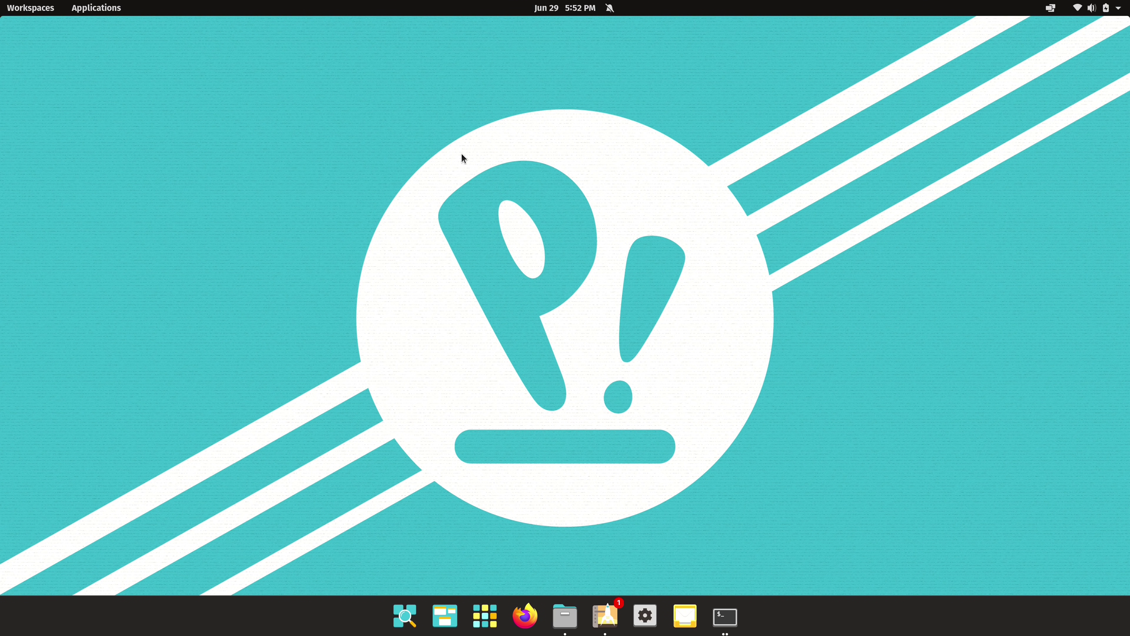
# Open a new file named really-awesome-script.txt in Vim from the terminal
pyautogui.write('vim really-awesome-script.txt')
pyautogui.press('Return')
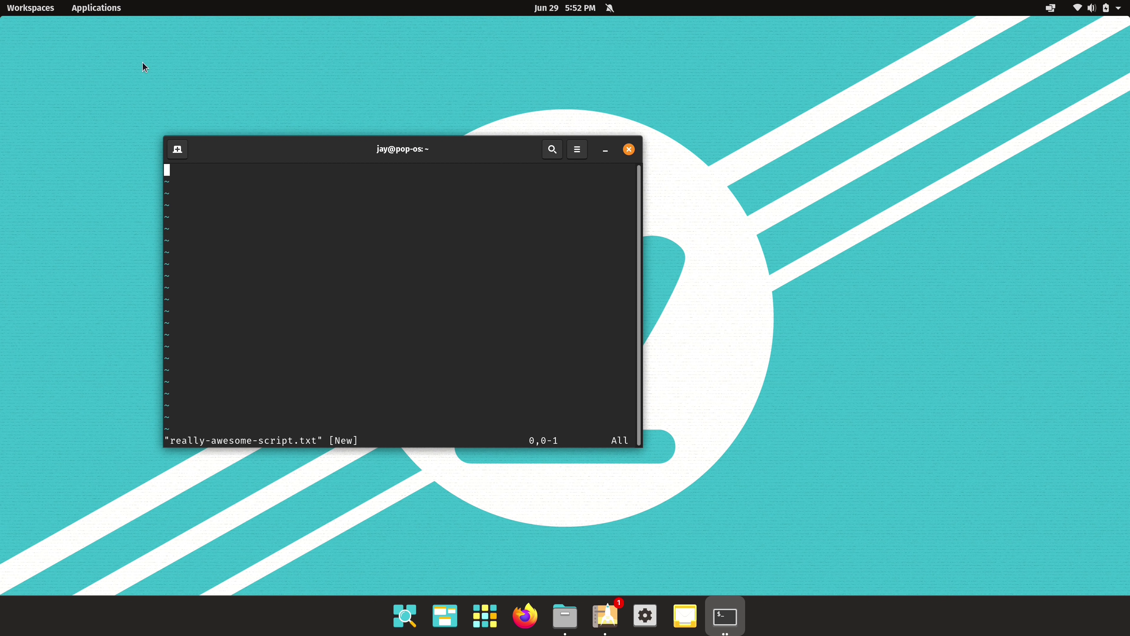
# Show and hide the applications overview, and close the terminal window running Vim
pyautogui.click(94, 9)
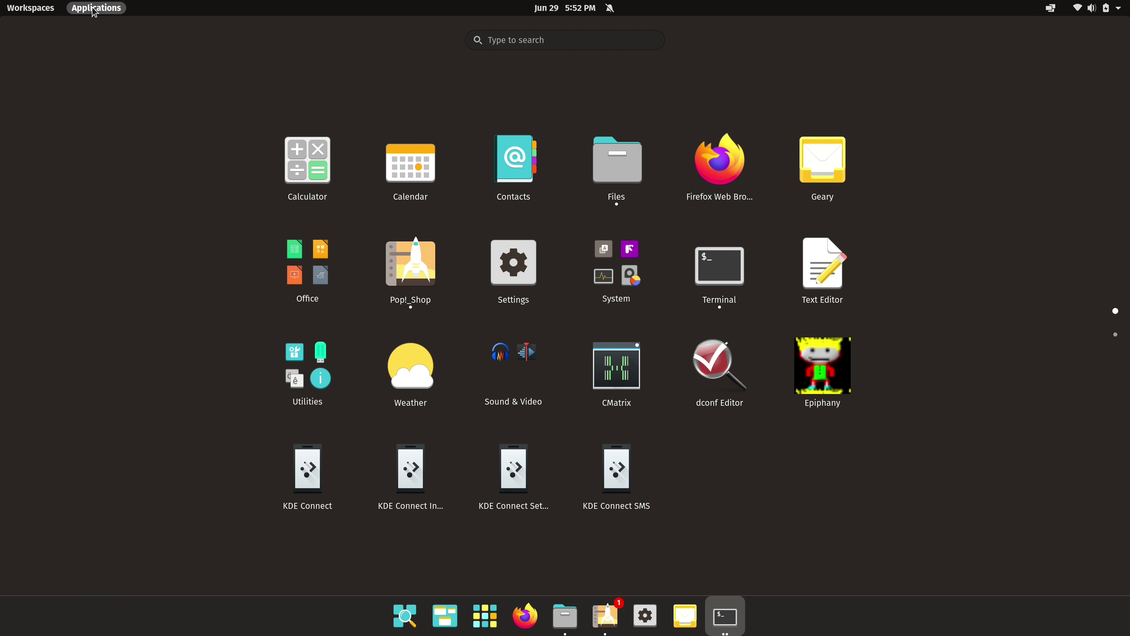
pyautogui.click(94, 10)
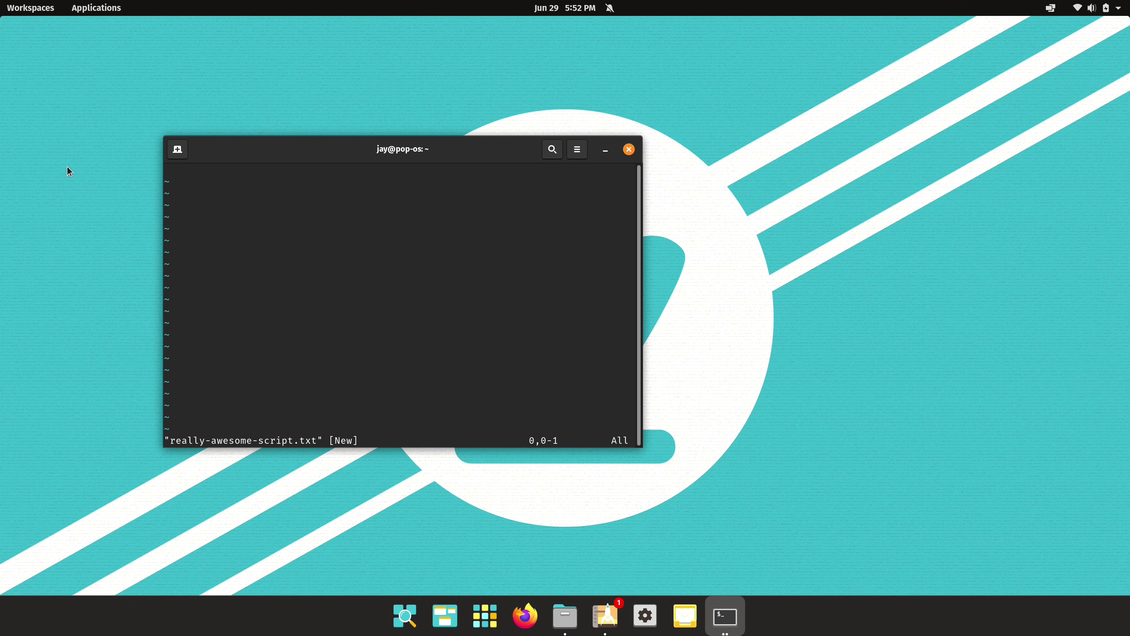
pyautogui.press('super+q')
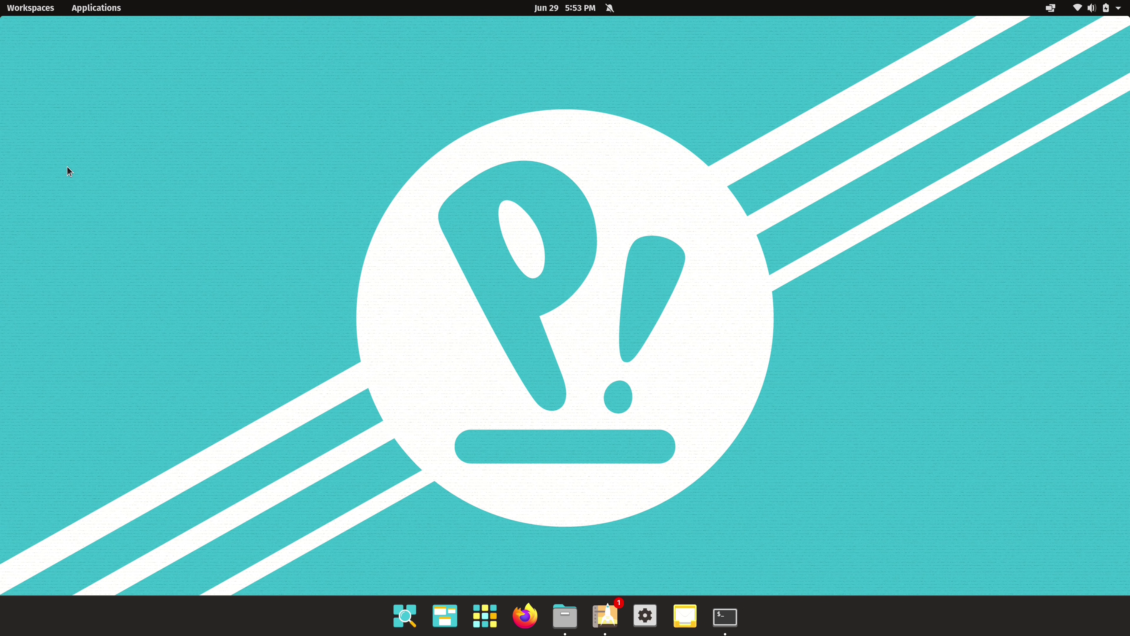
# Start the text editor and Firefox from the launcher by searching for "gedit" and "firefox"
pyautogui.press('super')
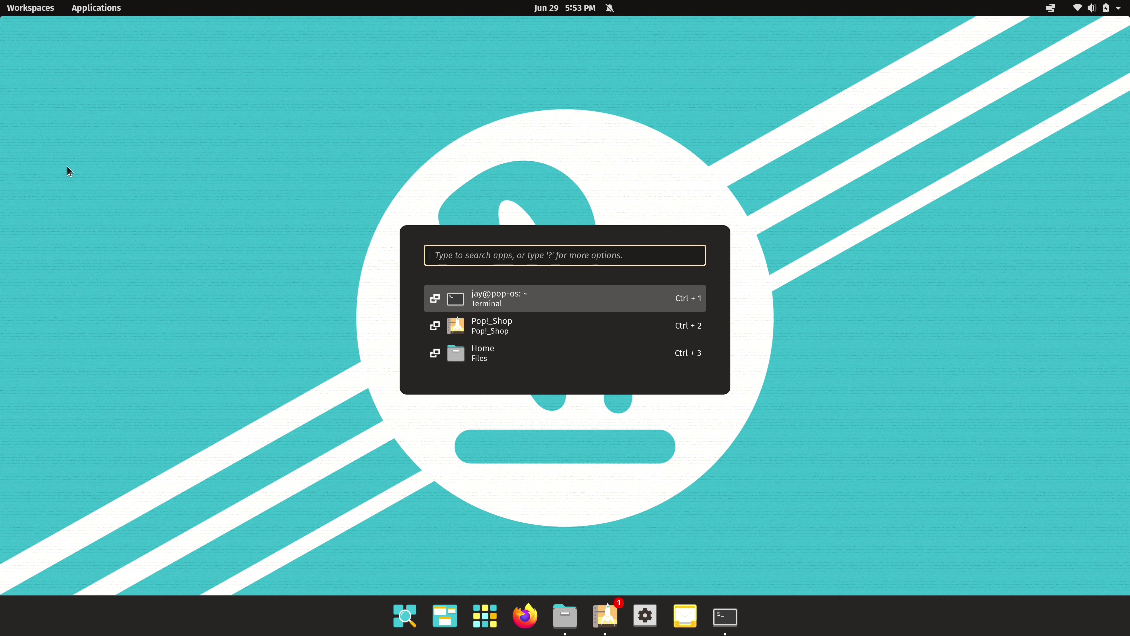
pyautogui.write('gedit')
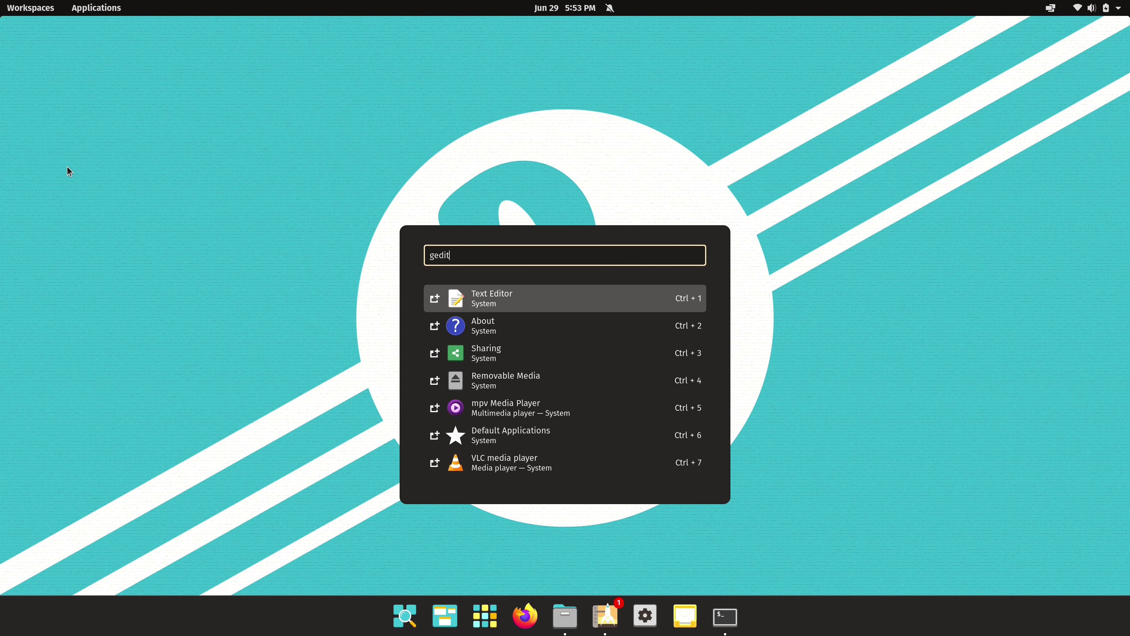
pyautogui.press('Return')
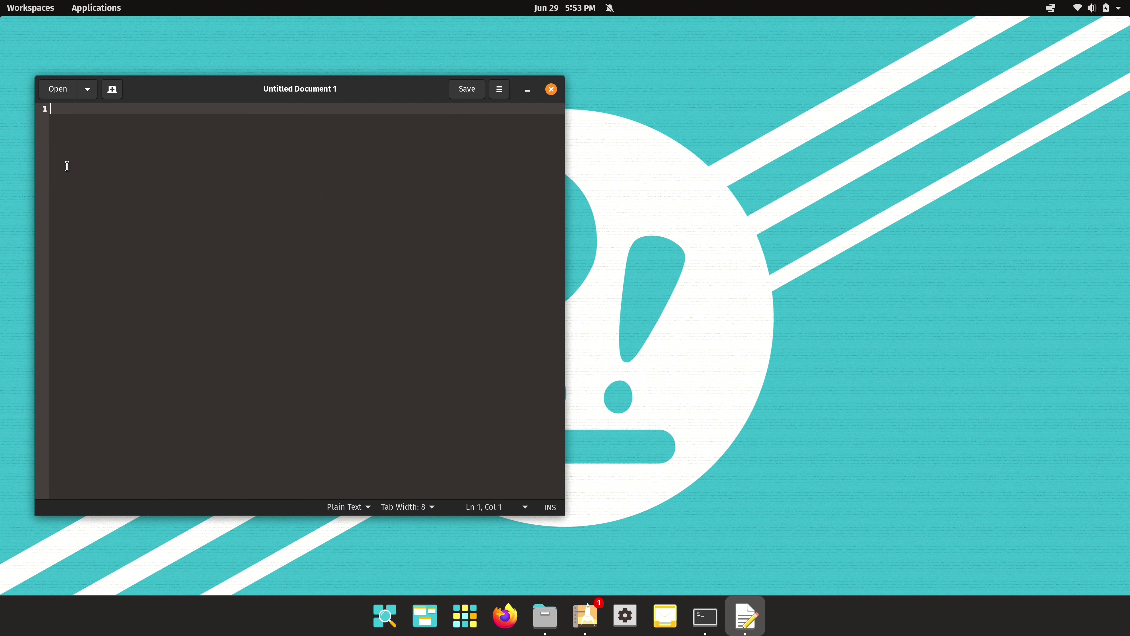
pyautogui.press('super')
pyautogui.write('firefox')
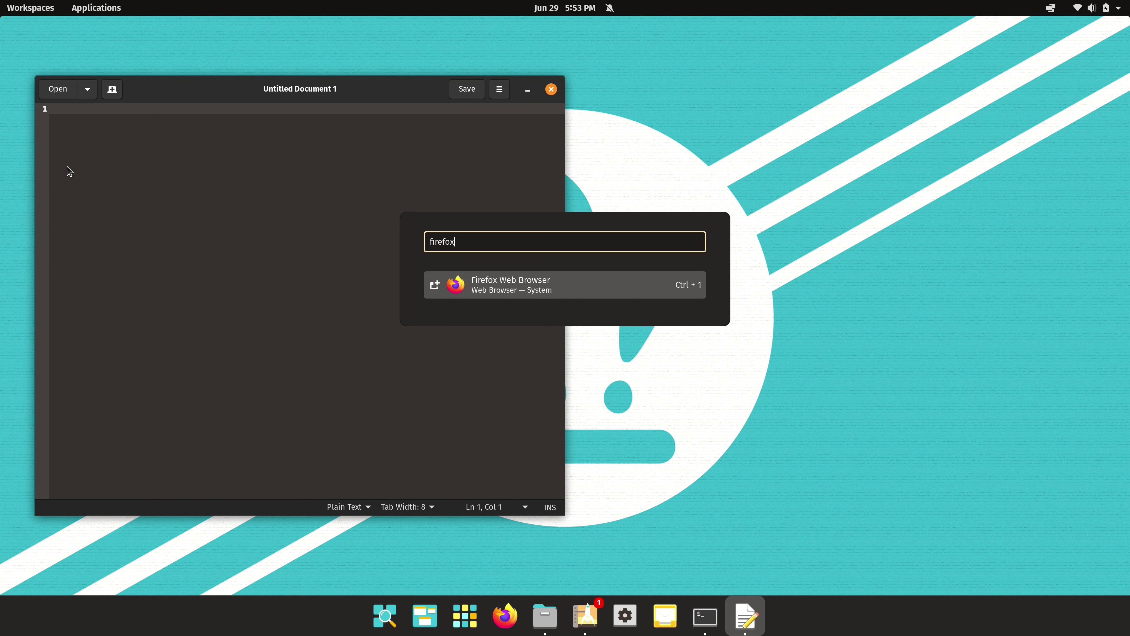
pyautogui.press('Return')
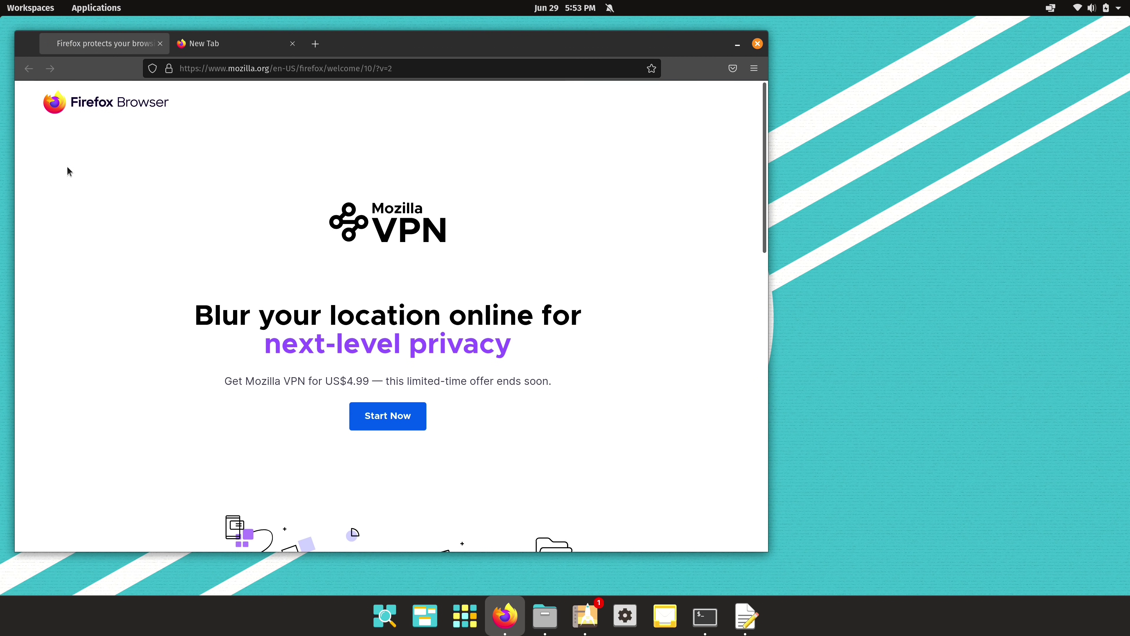
# Start VLC media player from the launcher by searching for "vlc"
pyautogui.press('super')
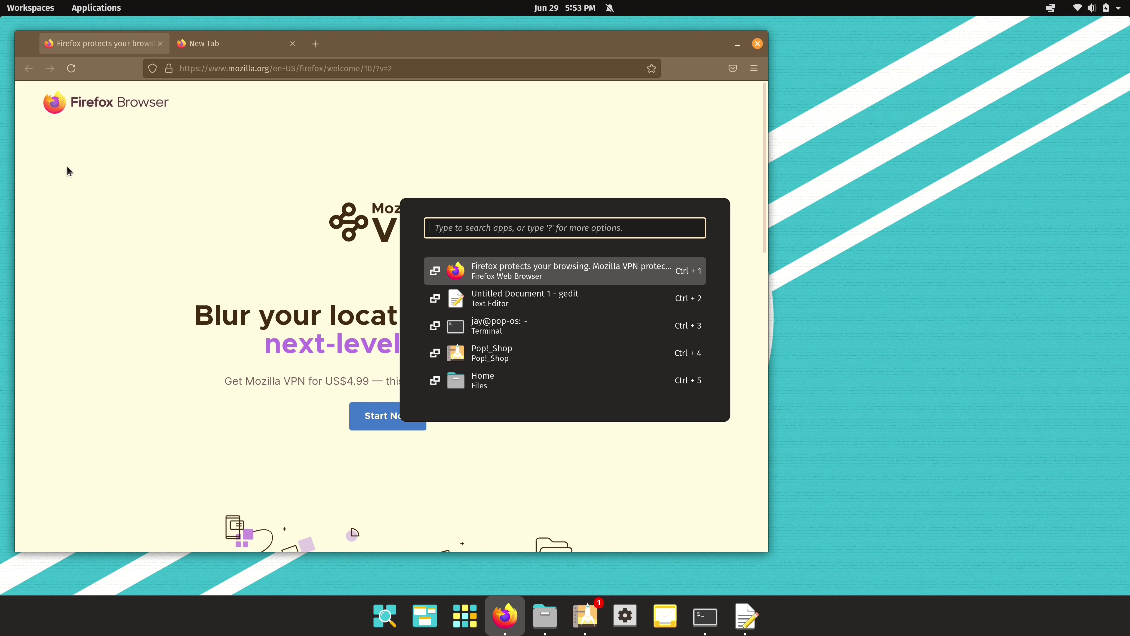
pyautogui.write('vlc')
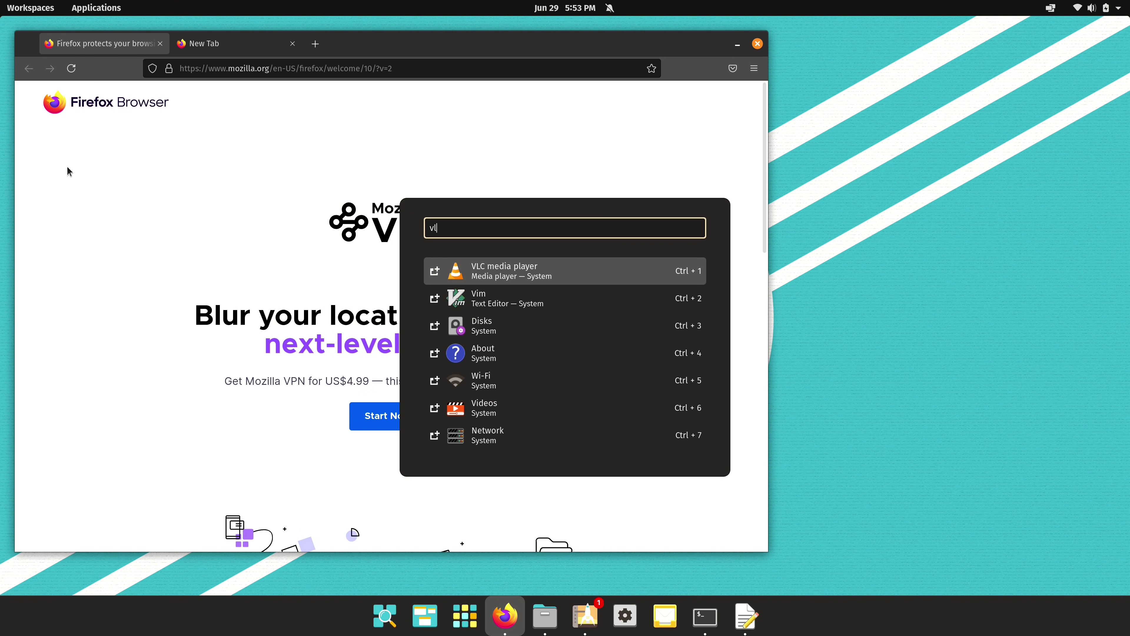
pyautogui.press('Return')
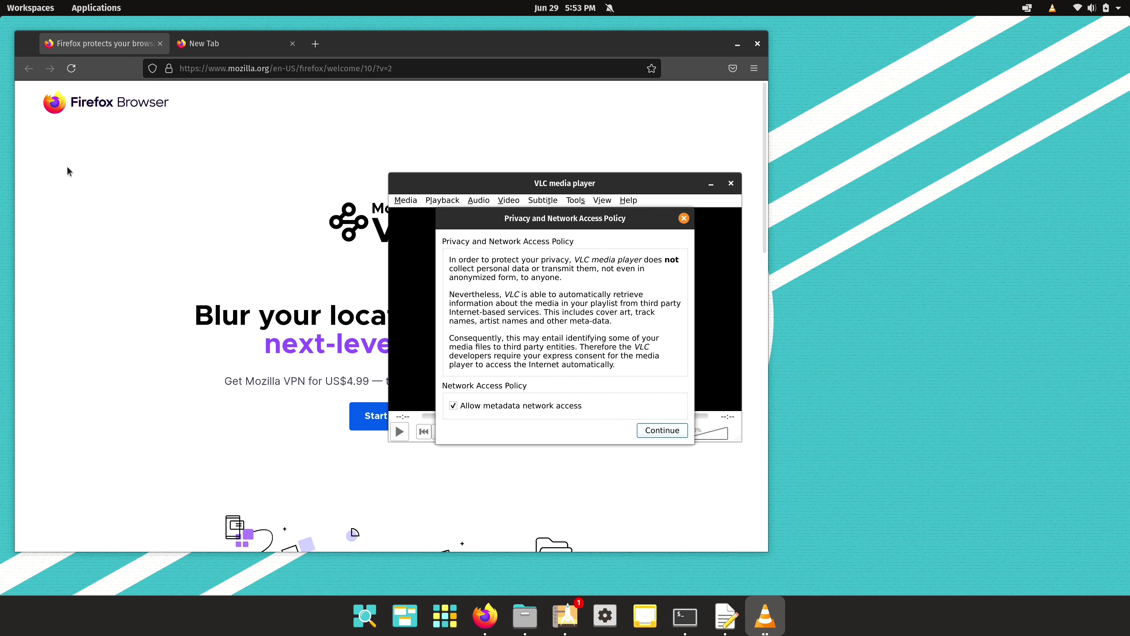
# Close VLC media player with its privacy policy dialog, the Firefox window and the text editor
pyautogui.click(684, 218)
pyautogui.click(732, 184)
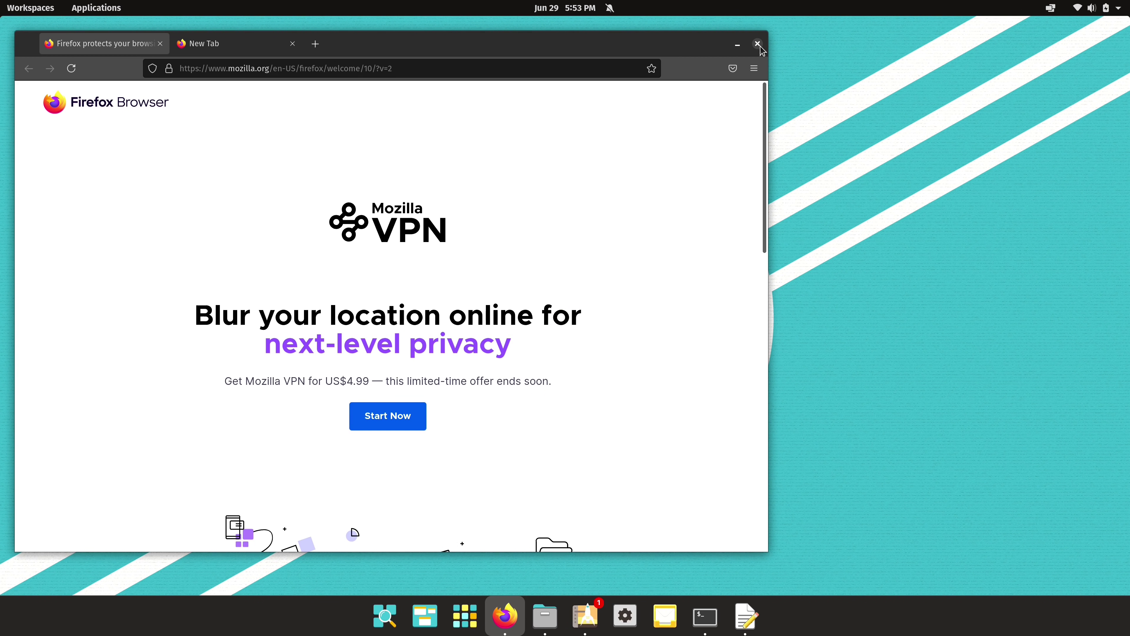
pyautogui.click(757, 43)
pyautogui.click(507, 153)
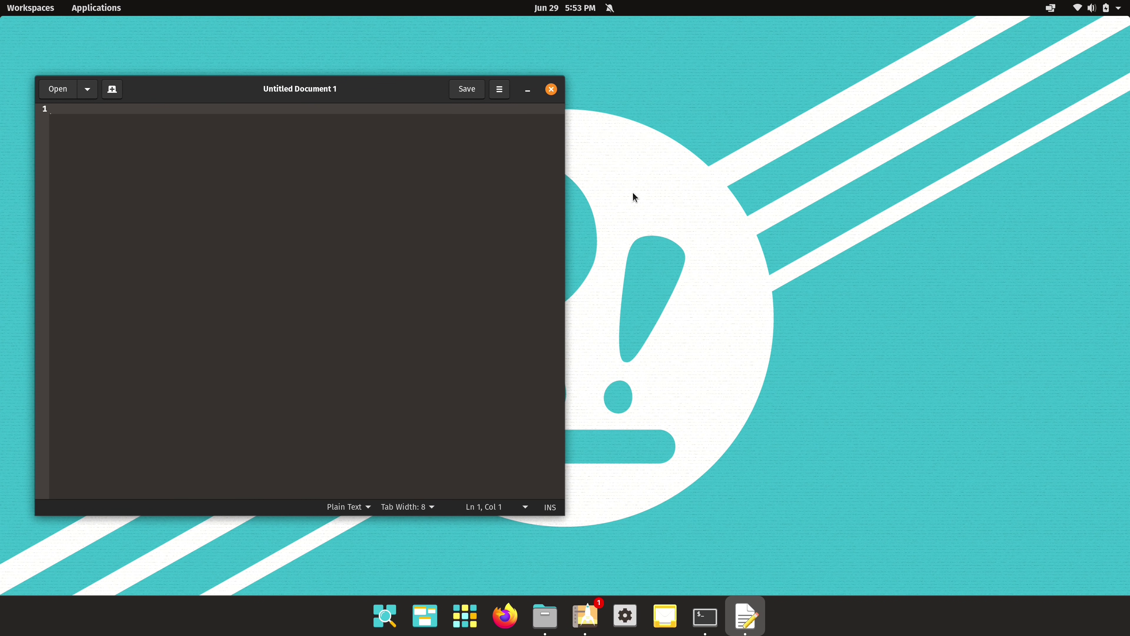
pyautogui.click(551, 88)
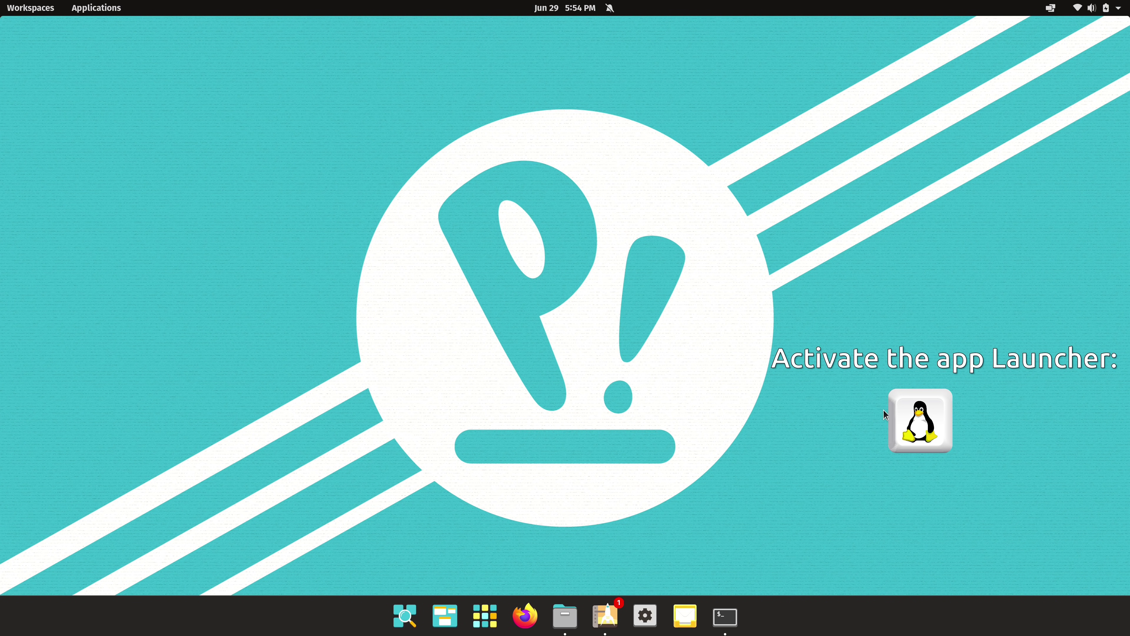
# Show and hide the launcher and the workspaces overview several times
pyautogui.press('super')
pyautogui.press('super')
pyautogui.press('super')
pyautogui.press('super')
pyautogui.press('super+d')
pyautogui.press('super+d')
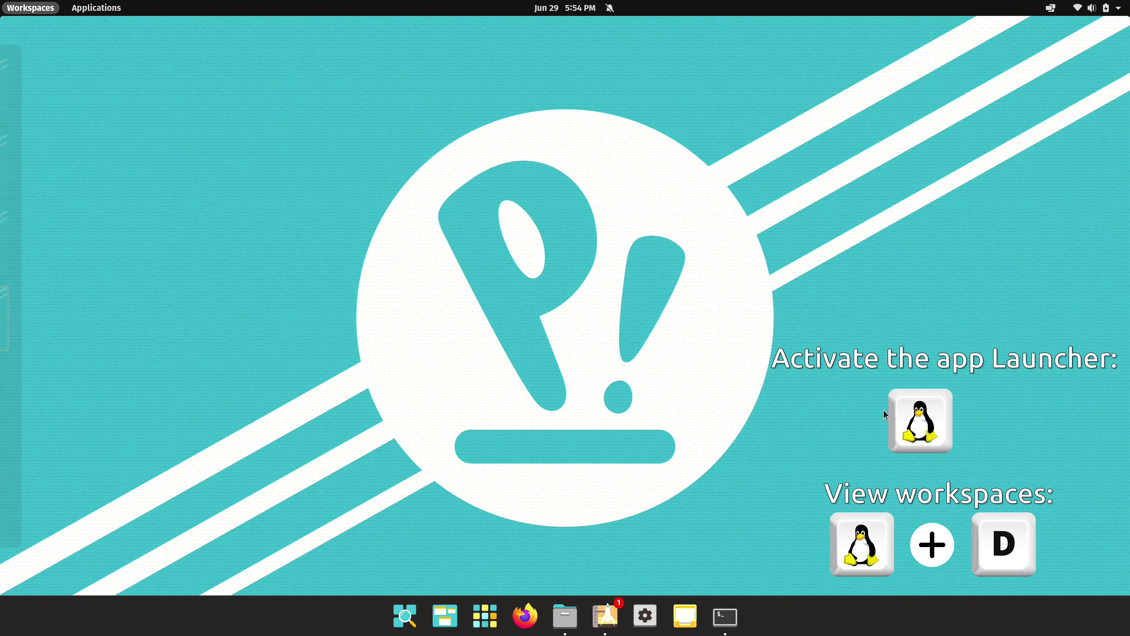
pyautogui.press('super')
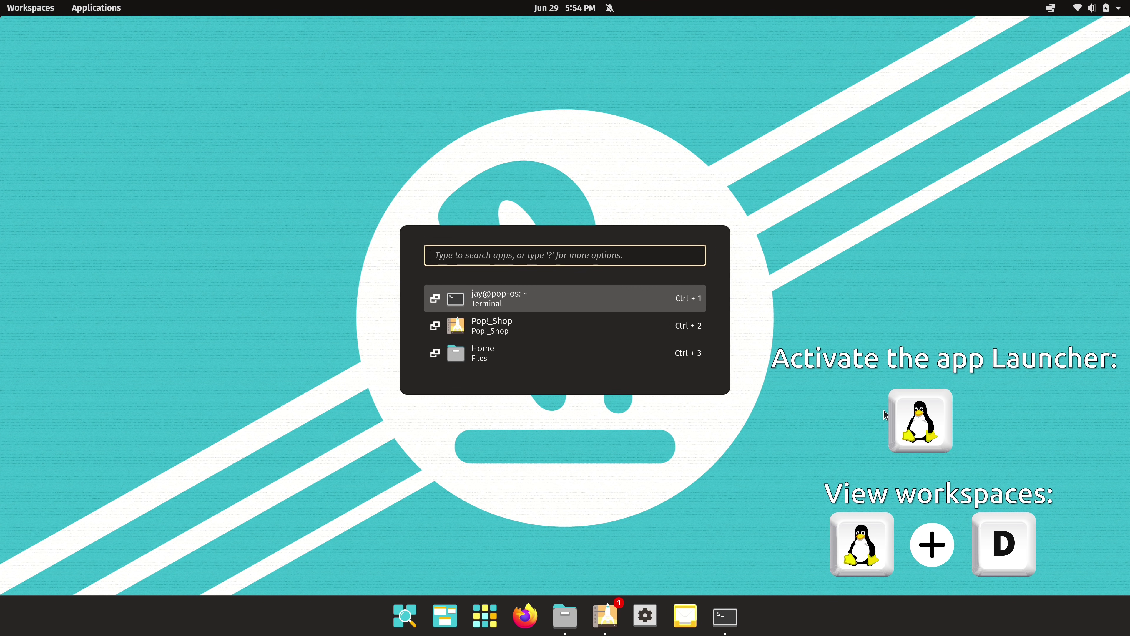
pyautogui.press('Escape')
pyautogui.press('super+d')
pyautogui.press('super+d')
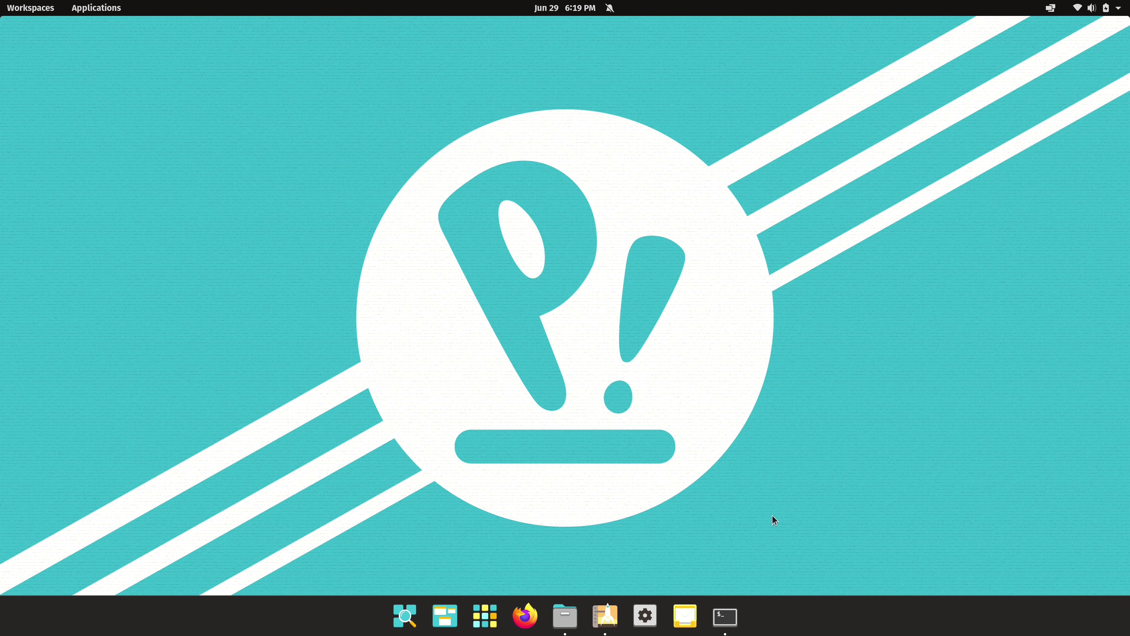
# Open the Desktop settings and look at the Dock page and the General page
pyautogui.click(645, 614)
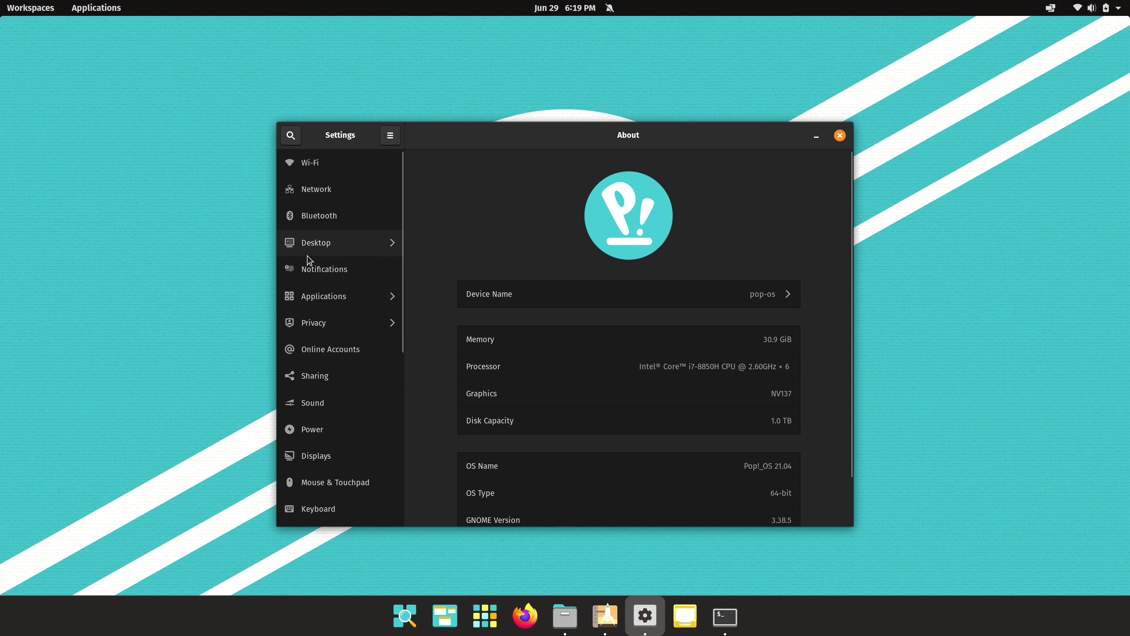
pyautogui.click(325, 251)
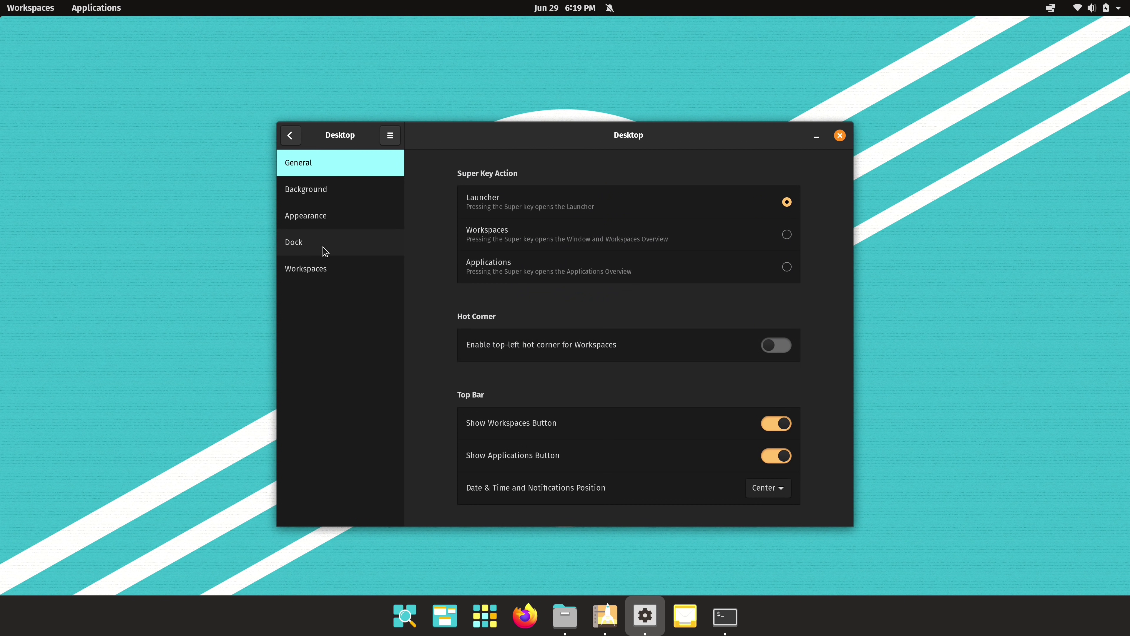
pyautogui.click(325, 252)
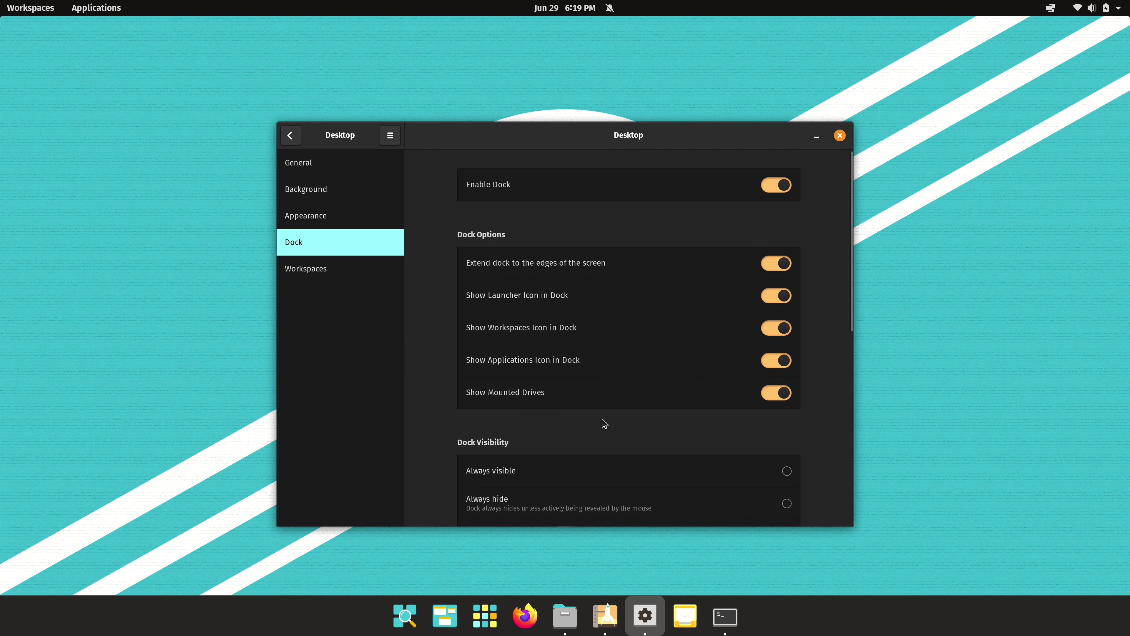
pyautogui.click(316, 156)
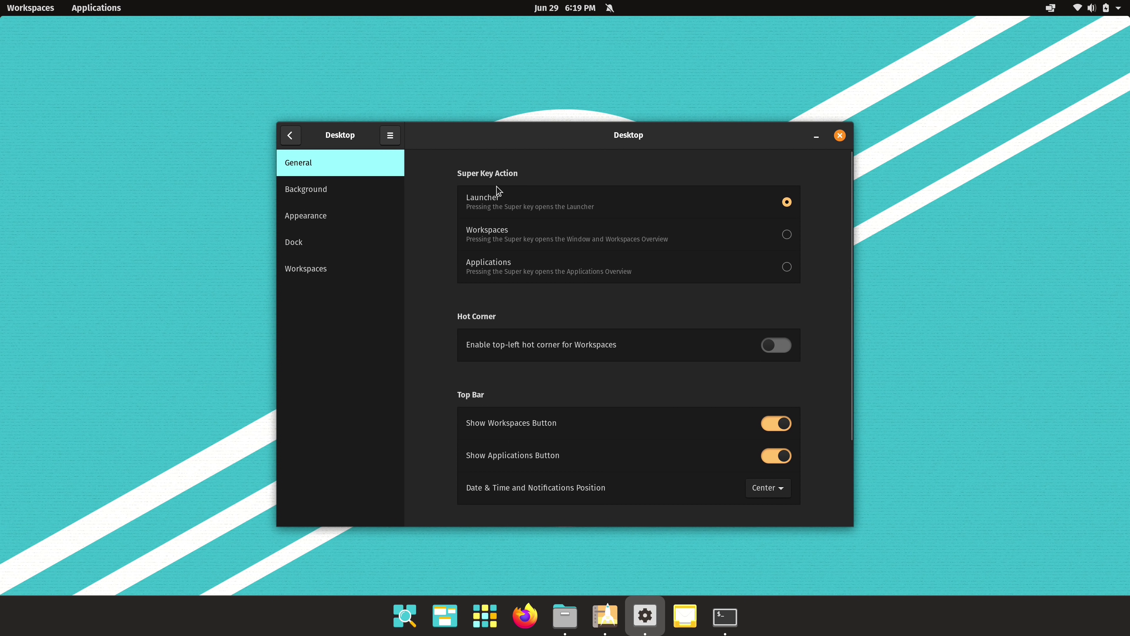
# Try Workspaces and Applications as the Super key action, and set it back to Launcher
pyautogui.click(786, 236)
pyautogui.click(787, 267)
pyautogui.click(787, 203)
# Switch the top bar's Workspaces and Applications buttons and the windows' minimize button off and on again
pyautogui.scroll(-2, 824, 327)
pyautogui.click(785, 338)
pyautogui.click(785, 338)
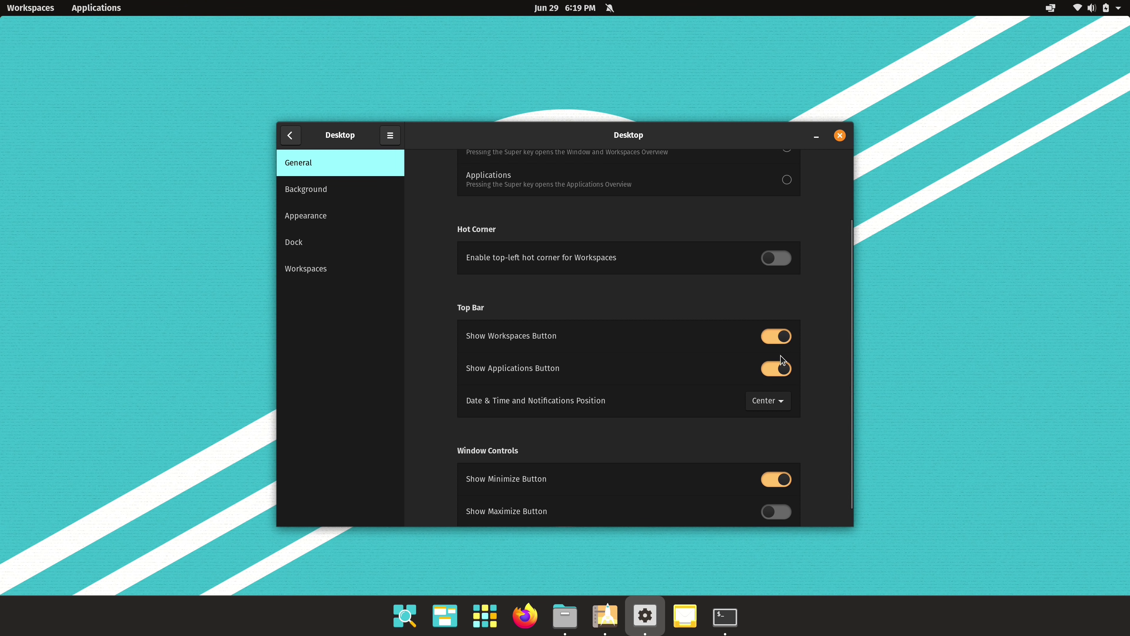
pyautogui.click(784, 371)
pyautogui.click(784, 372)
pyautogui.scroll(-1, 823, 396)
pyautogui.click(784, 463)
pyautogui.click(784, 463)
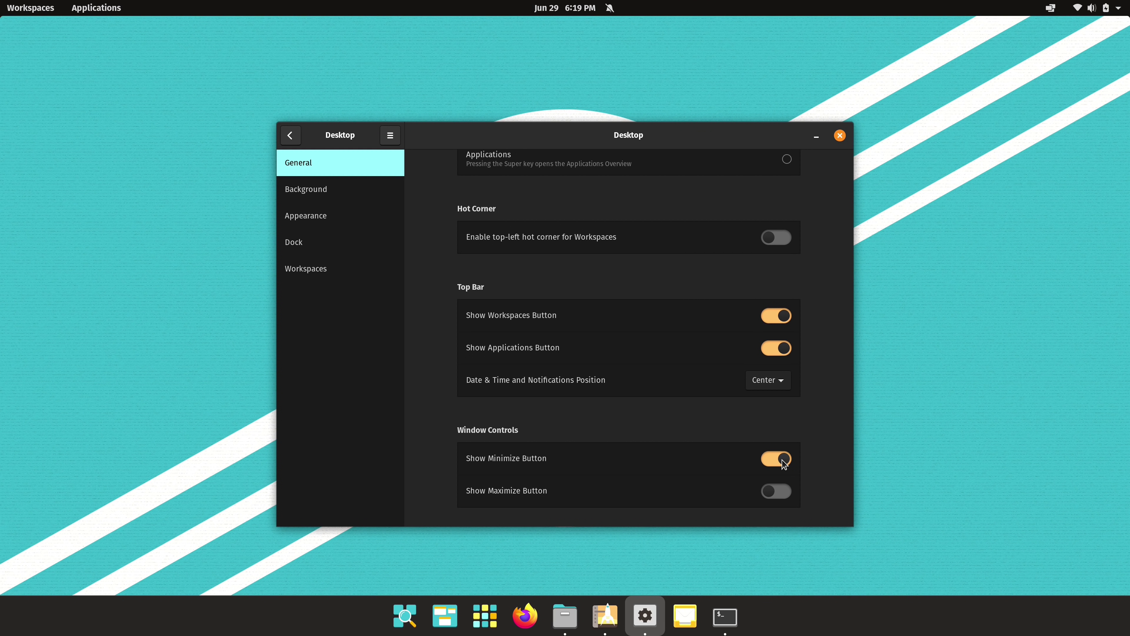
# In the Dock settings, switch the dock, its extension to the screen edges and its launcher icon off and on again
pyautogui.click(311, 248)
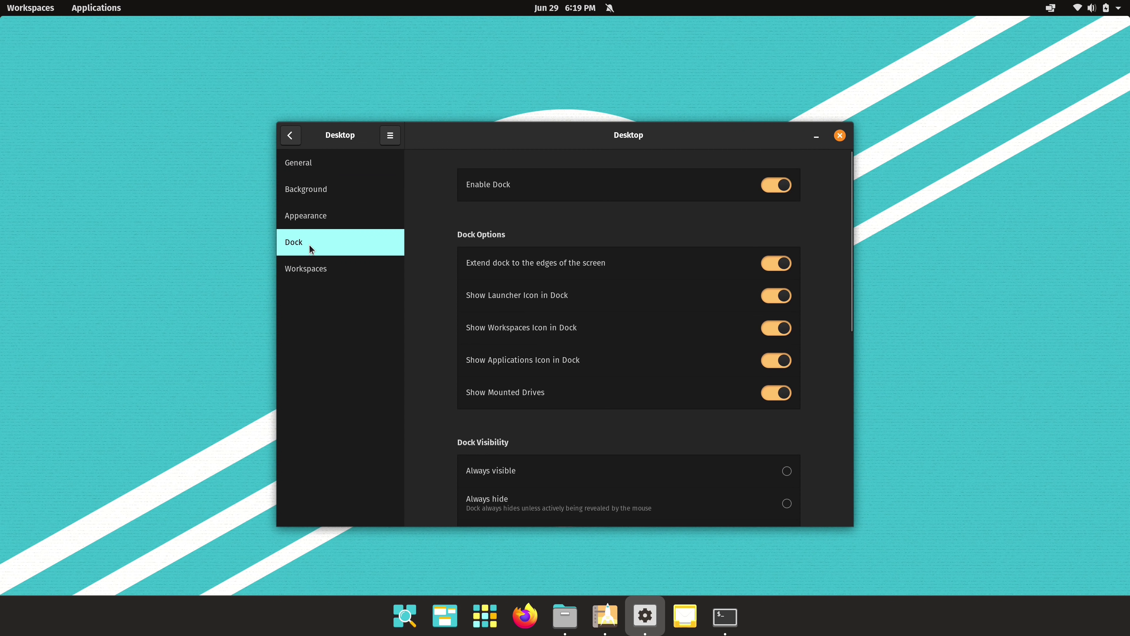
pyautogui.click(785, 186)
pyautogui.click(785, 186)
pyautogui.click(782, 263)
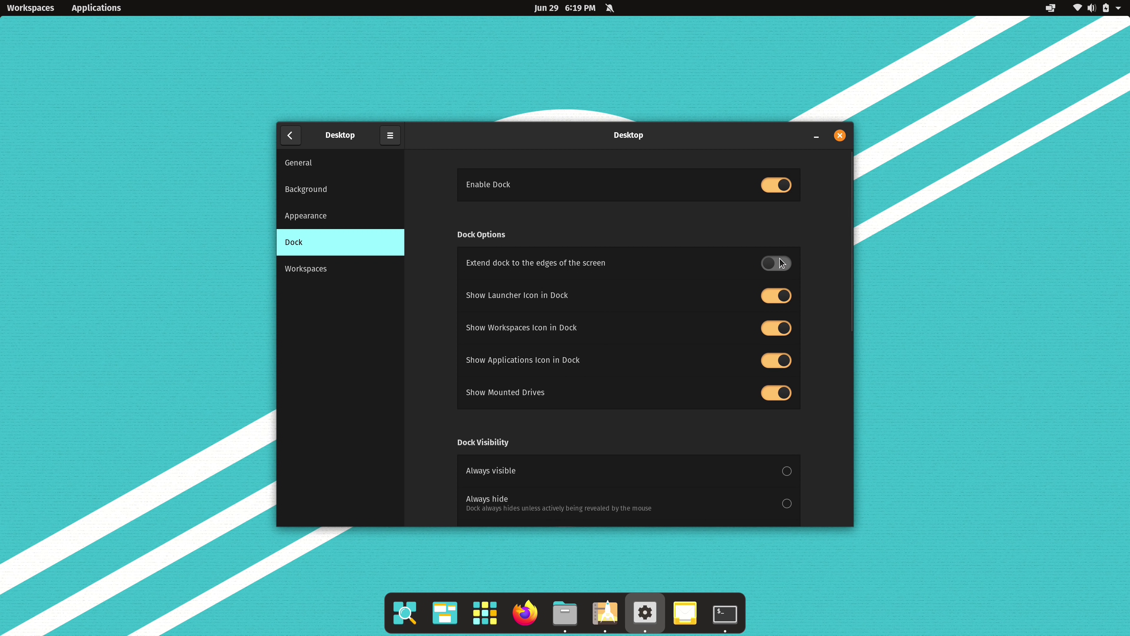
pyautogui.click(782, 262)
pyautogui.click(781, 295)
pyautogui.click(781, 295)
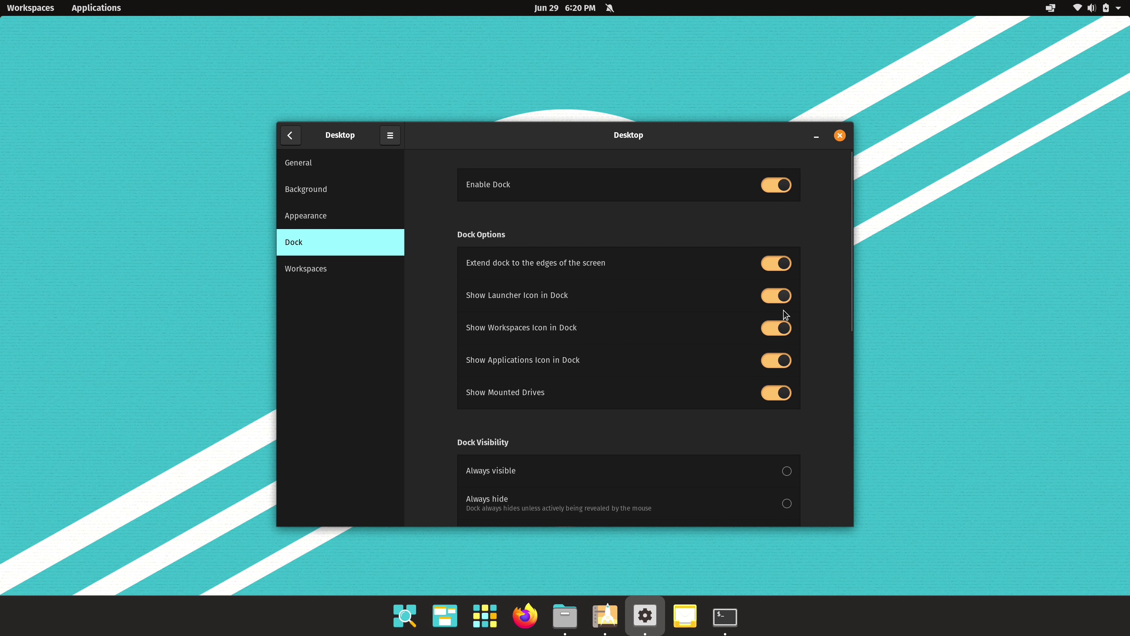
# Try the dock visibility options Always hide and Always visible, and set it back to Intelligently hide
pyautogui.scroll(-5, 790, 328)
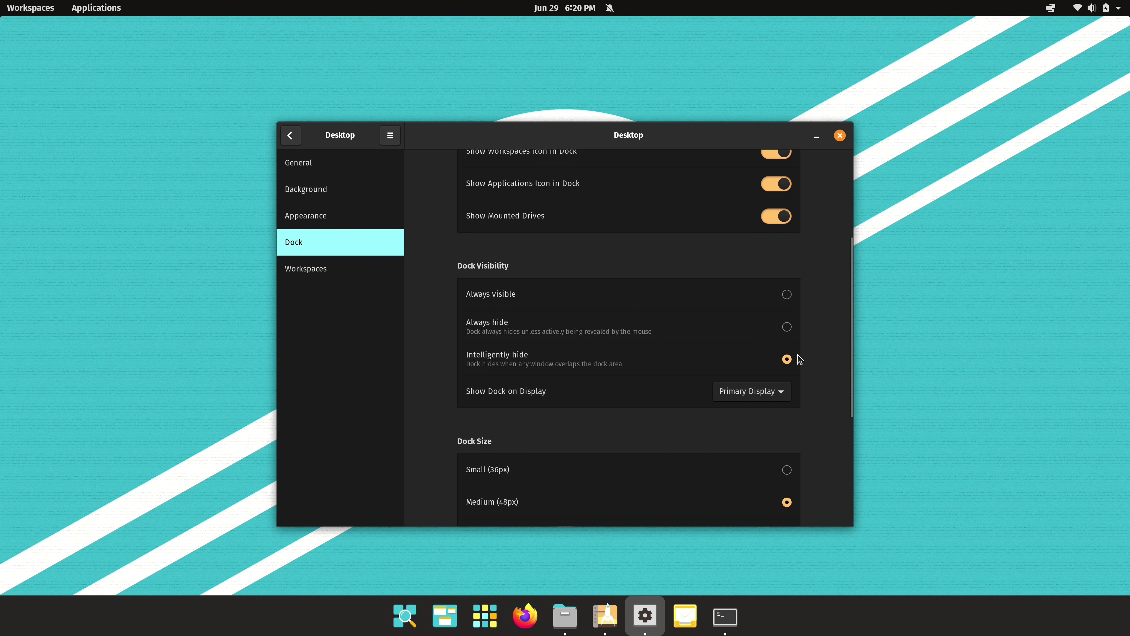
pyautogui.click(789, 329)
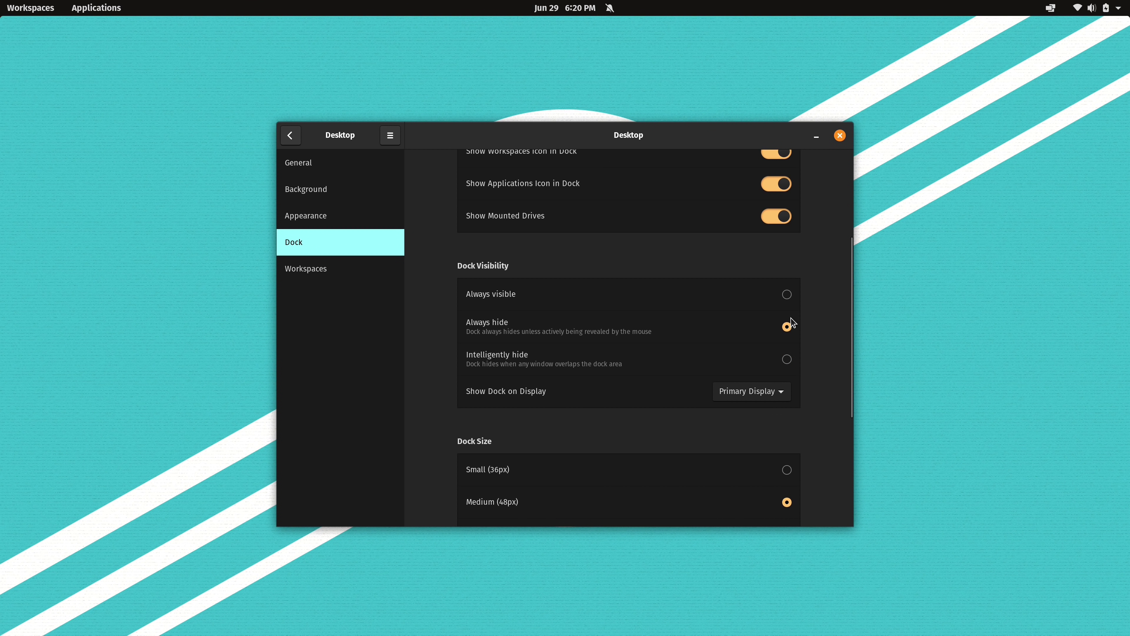
pyautogui.click(787, 295)
pyautogui.click(787, 359)
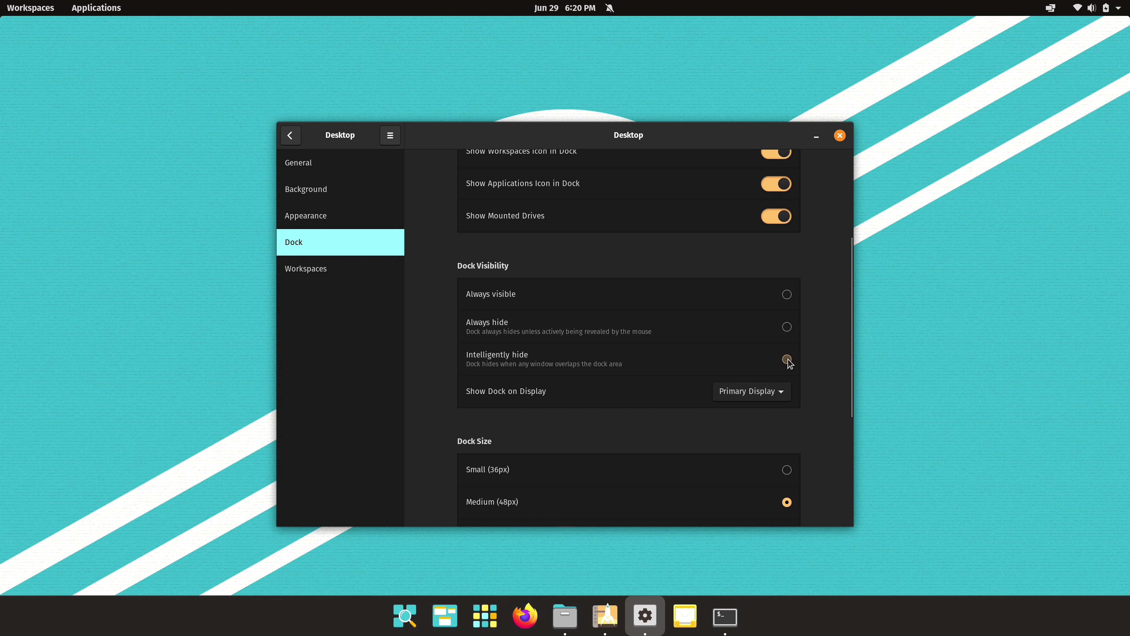
pyautogui.moveTo(725, 139)
pyautogui.mouseDown()
pyautogui.moveTo(710, 254)
pyautogui.moveTo(718, 138)
pyautogui.moveTo(704, 240)
pyautogui.moveTo(717, 148)
pyautogui.mouseUp()
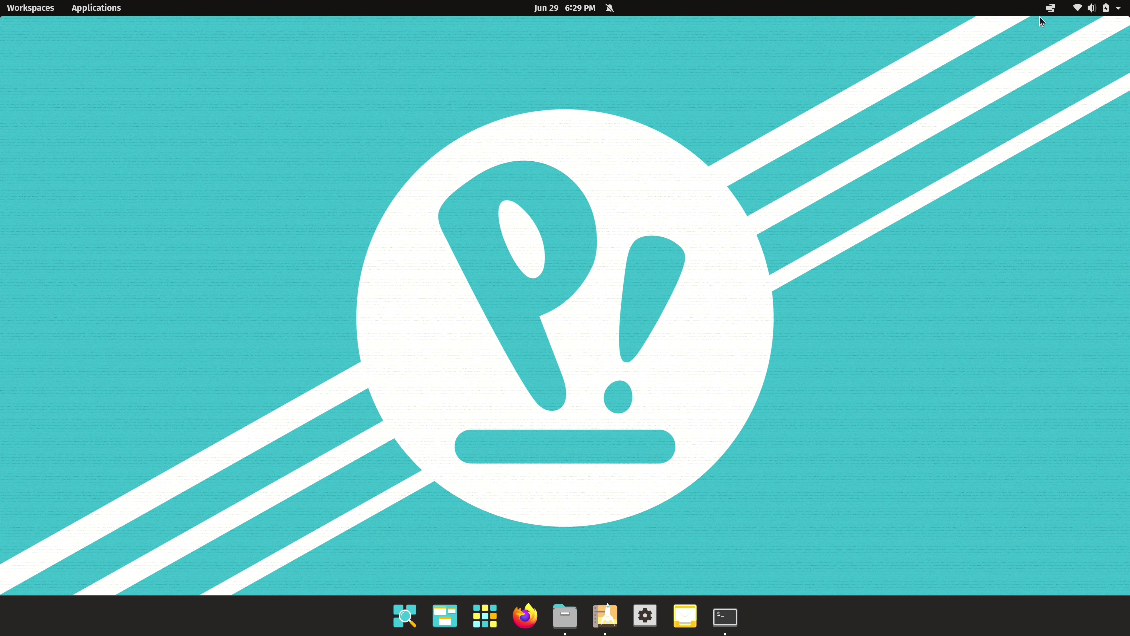
# Turn on window tiling, and open a new Files window and a terminal window side by side
pyautogui.click(1050, 9)
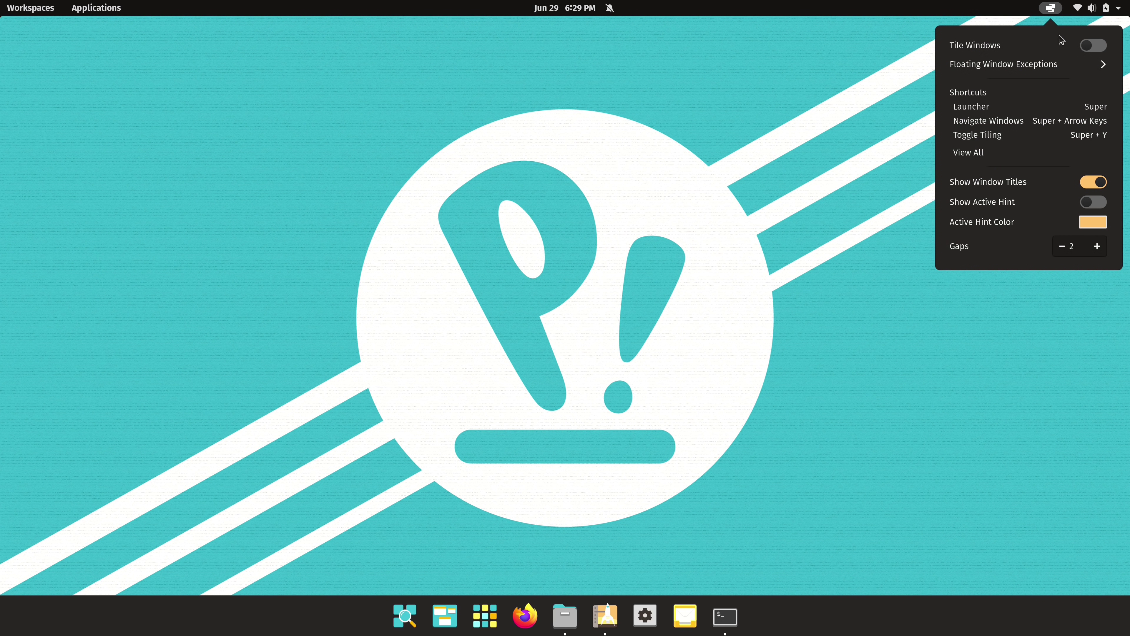
pyautogui.click(1092, 50)
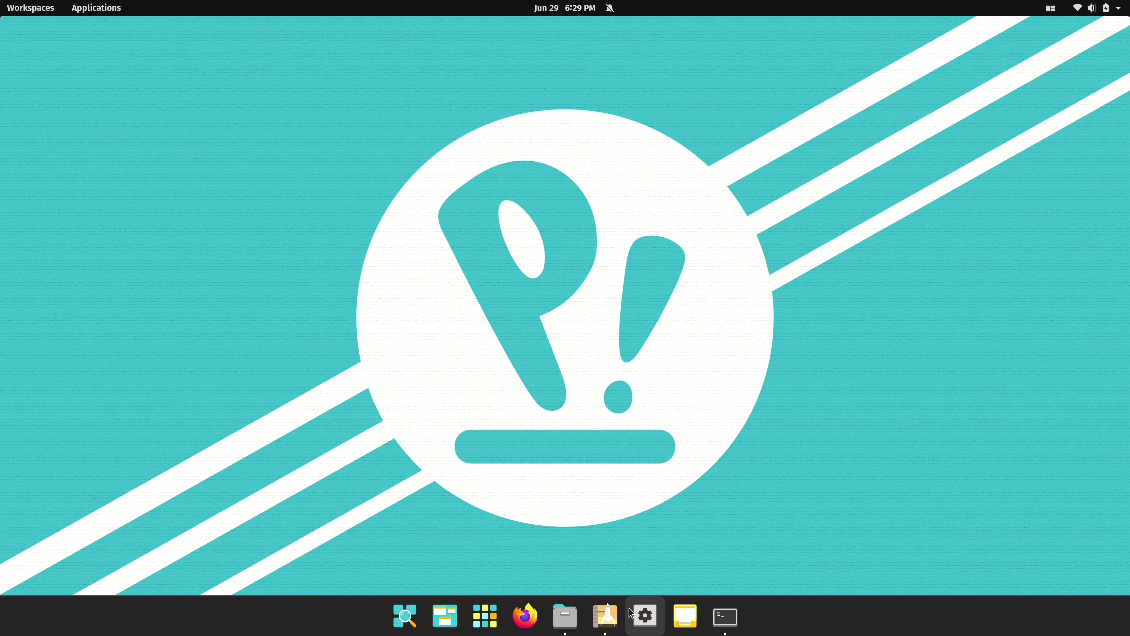
pyautogui.rightClick(565, 617)
pyautogui.click(571, 517)
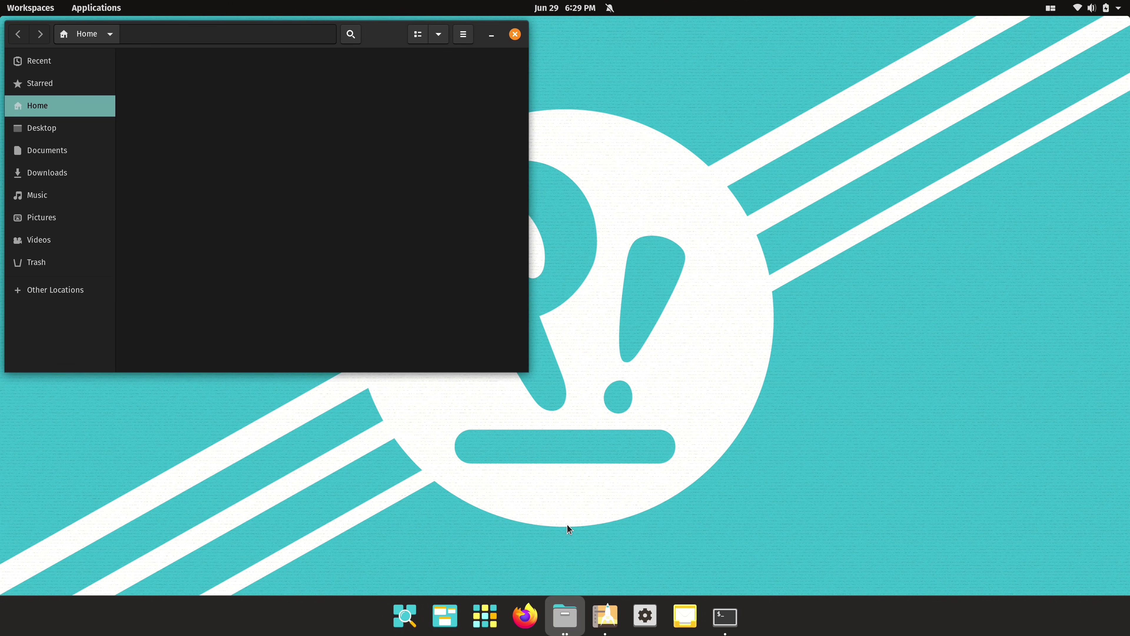
pyautogui.press('super+t')
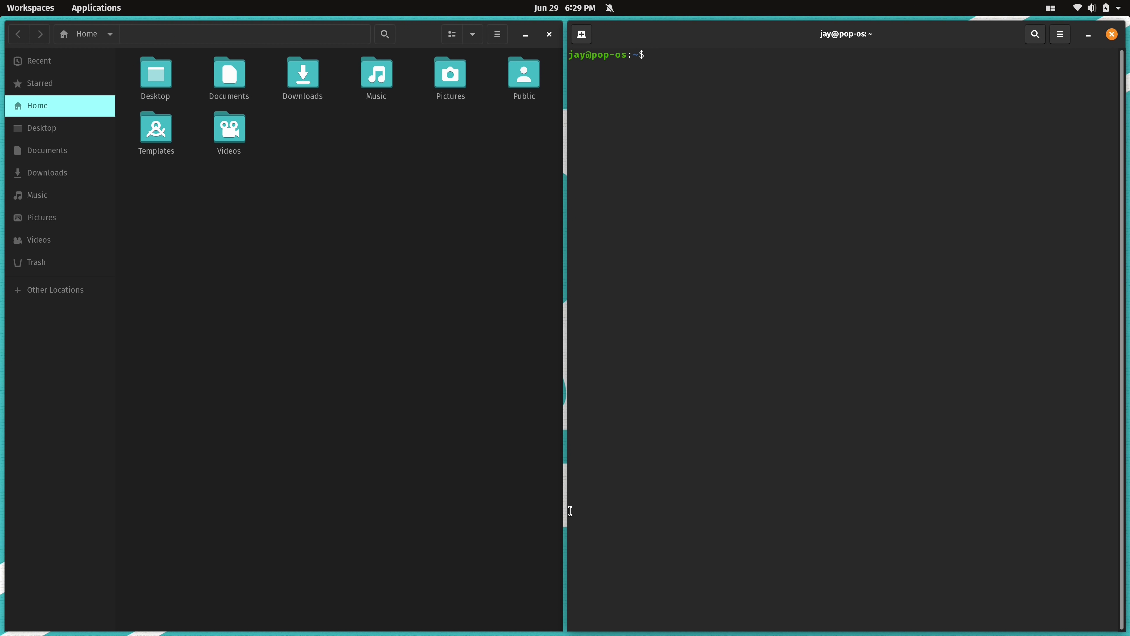
# Widen the terminal to about two thirds of the screen, and create a tab stack from it that includes the Files window
pyautogui.moveTo(568, 510); pyautogui.dragTo(359, 517)
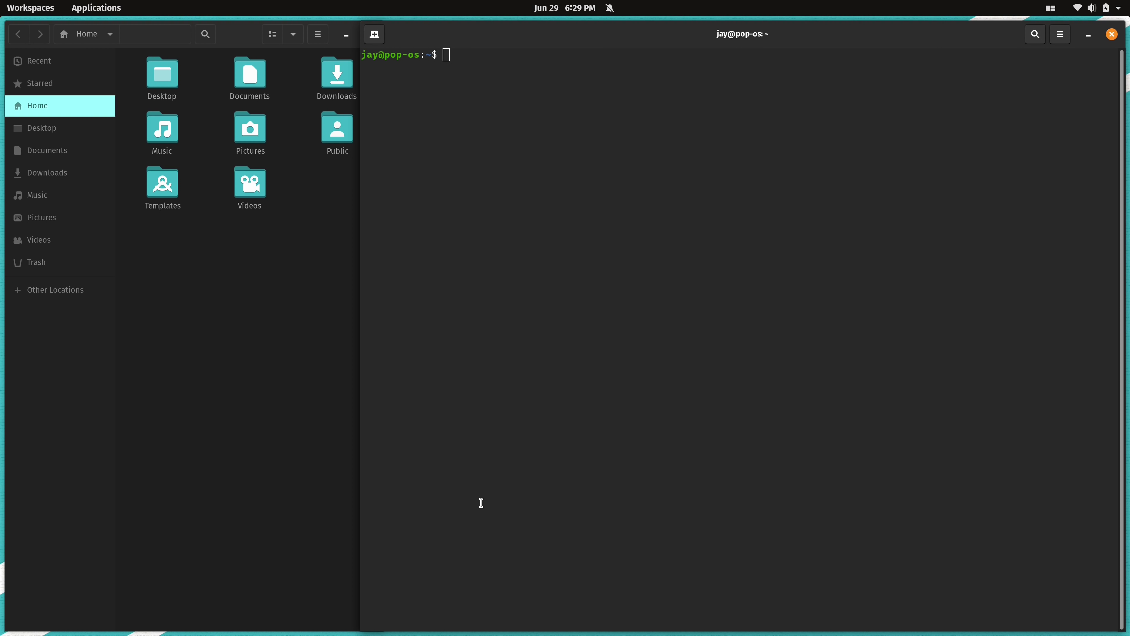
pyautogui.press('super+s')
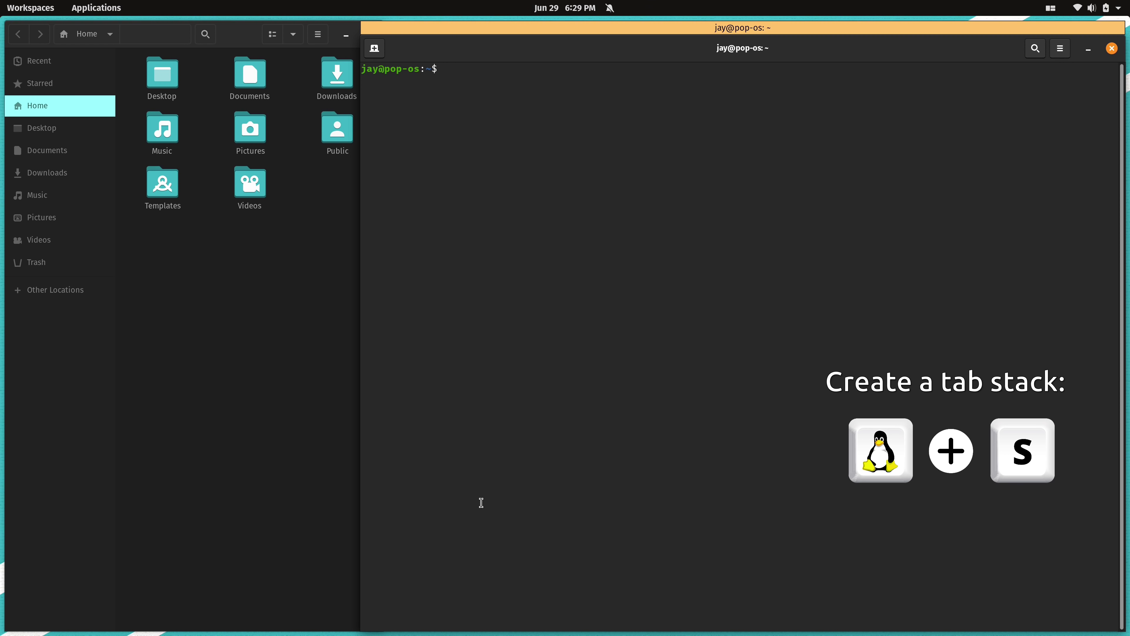
pyautogui.click(280, 390)
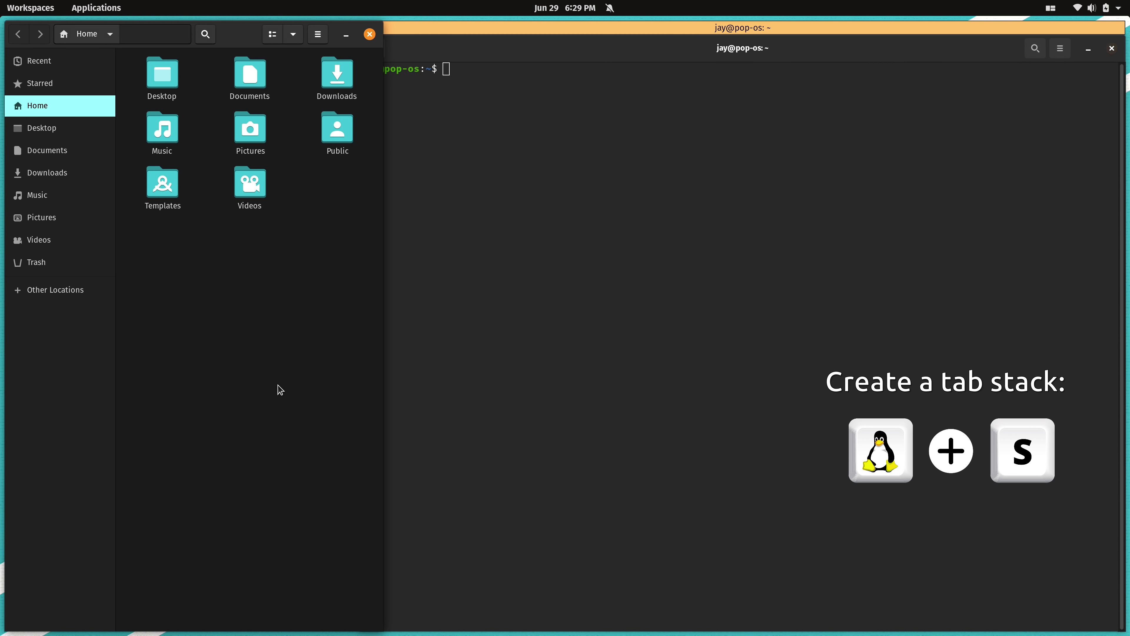
pyautogui.press('super+Return')
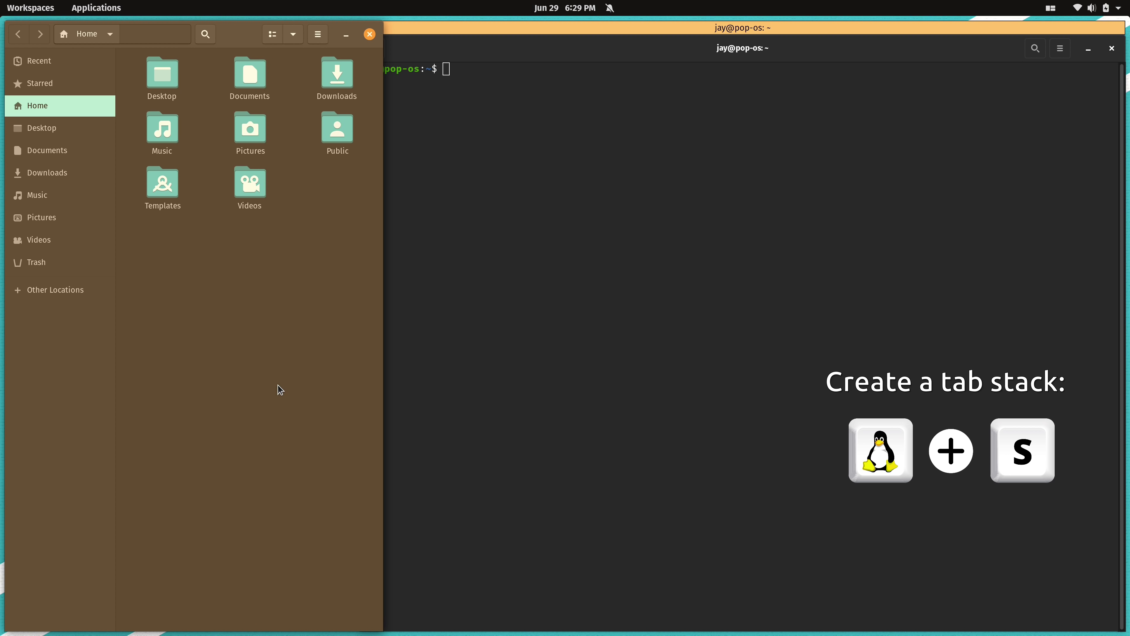
pyautogui.press('Right')
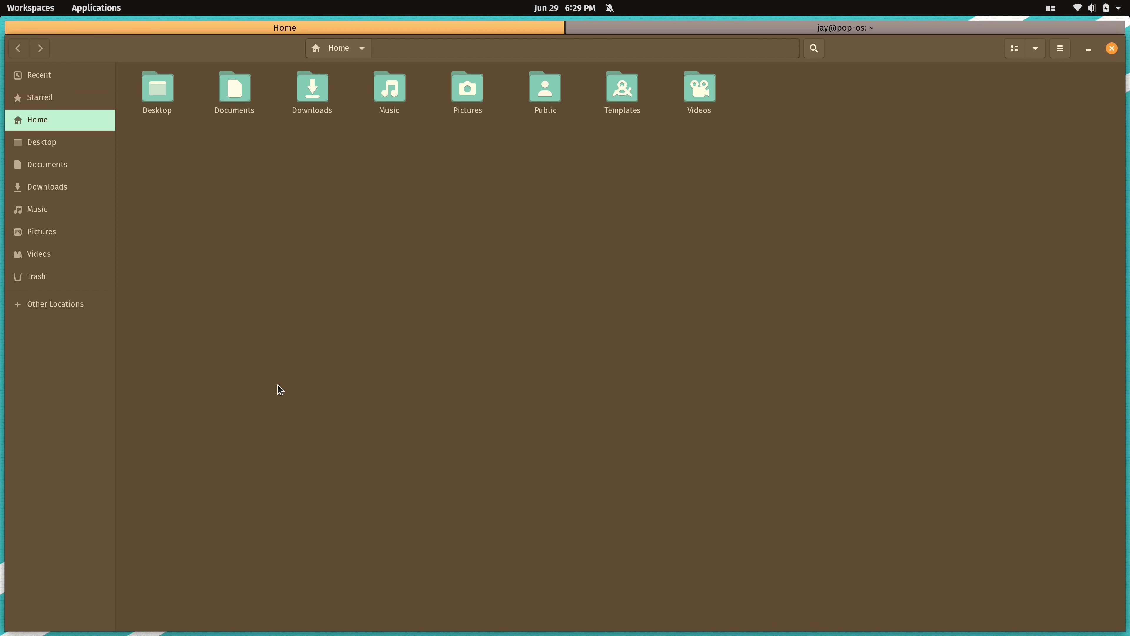
pyautogui.press('Return')
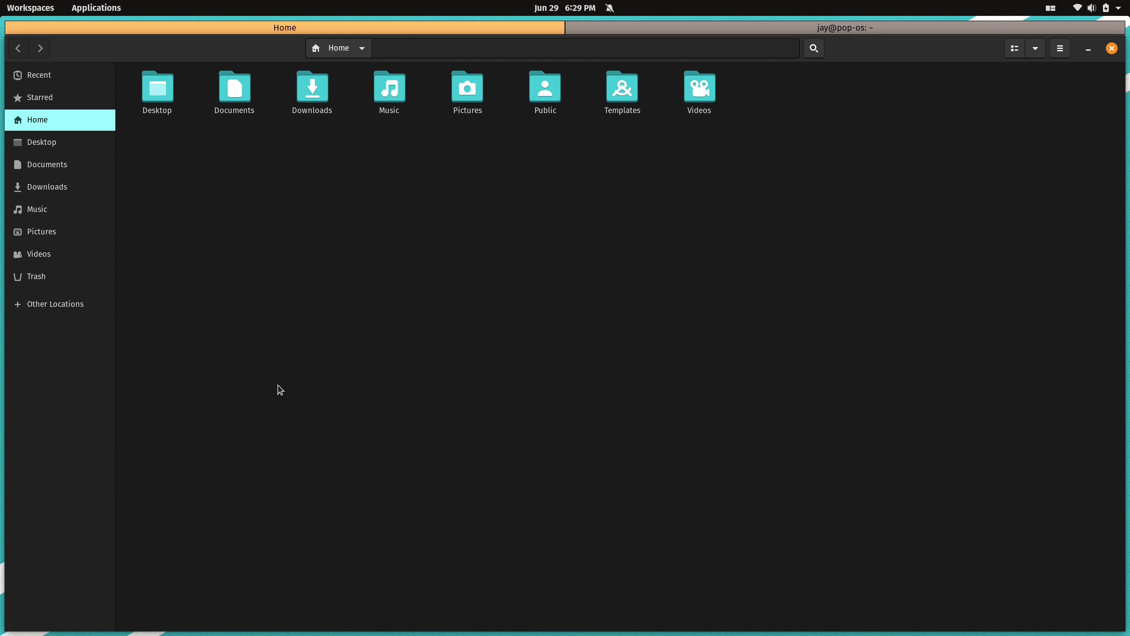
# Switch back and forth between the terminal and Home tabs of the window stack
pyautogui.click(707, 27)
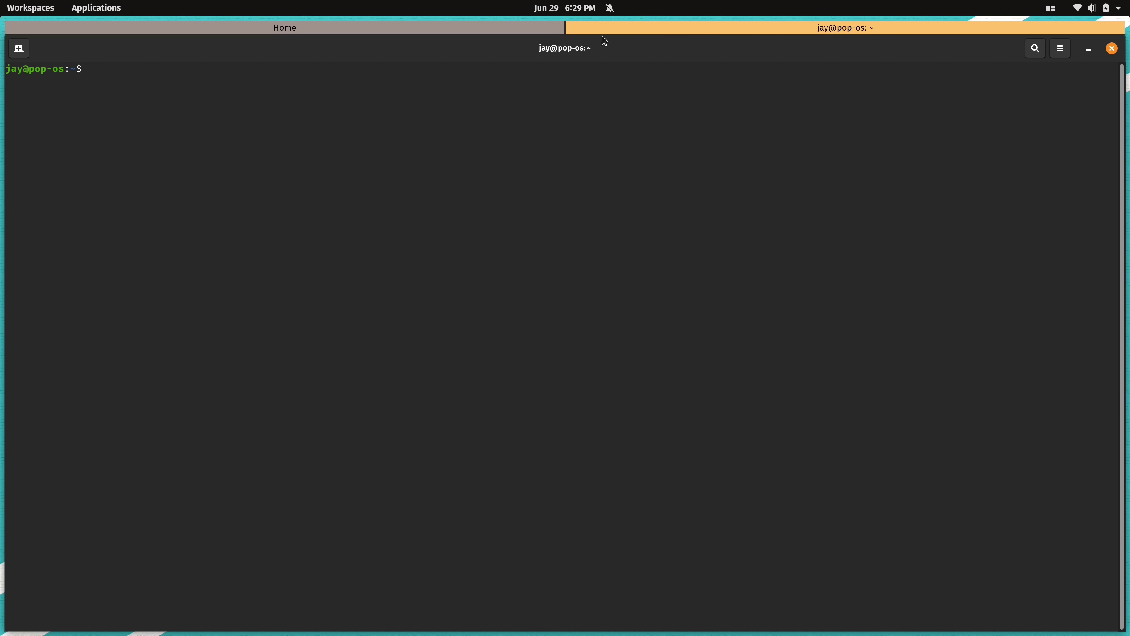
pyautogui.click(482, 28)
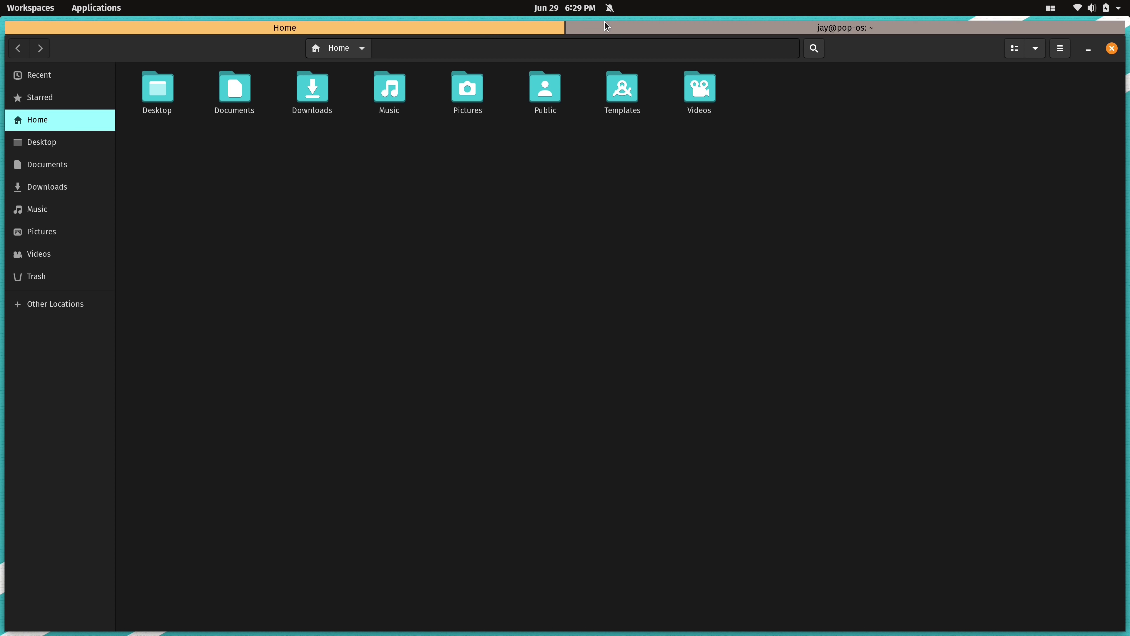
pyautogui.click(606, 26)
pyautogui.click(535, 28)
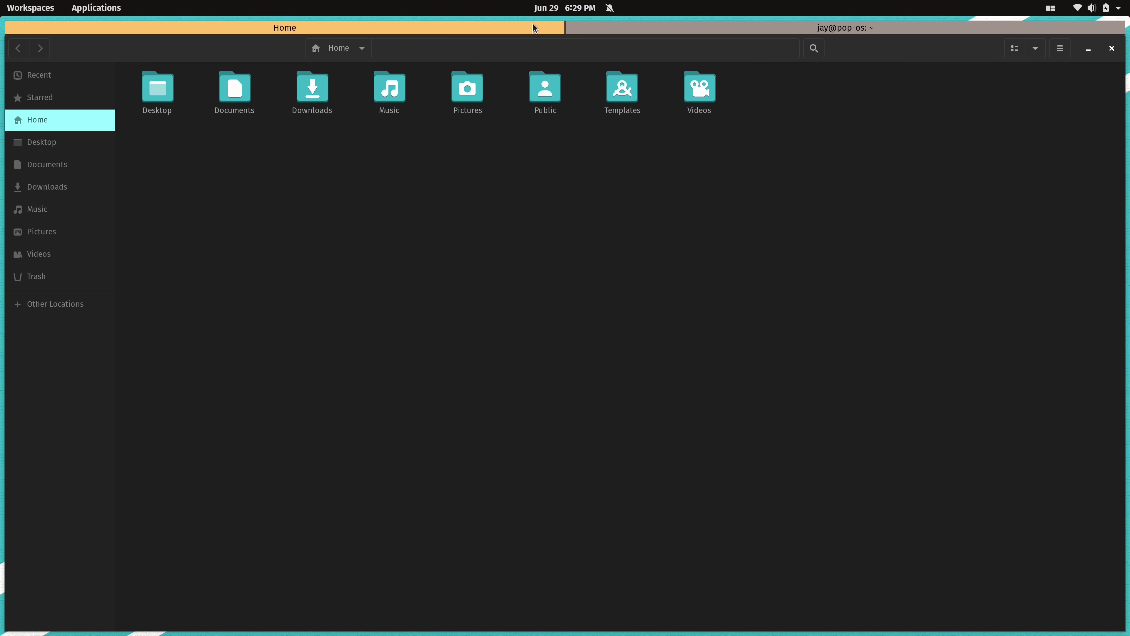